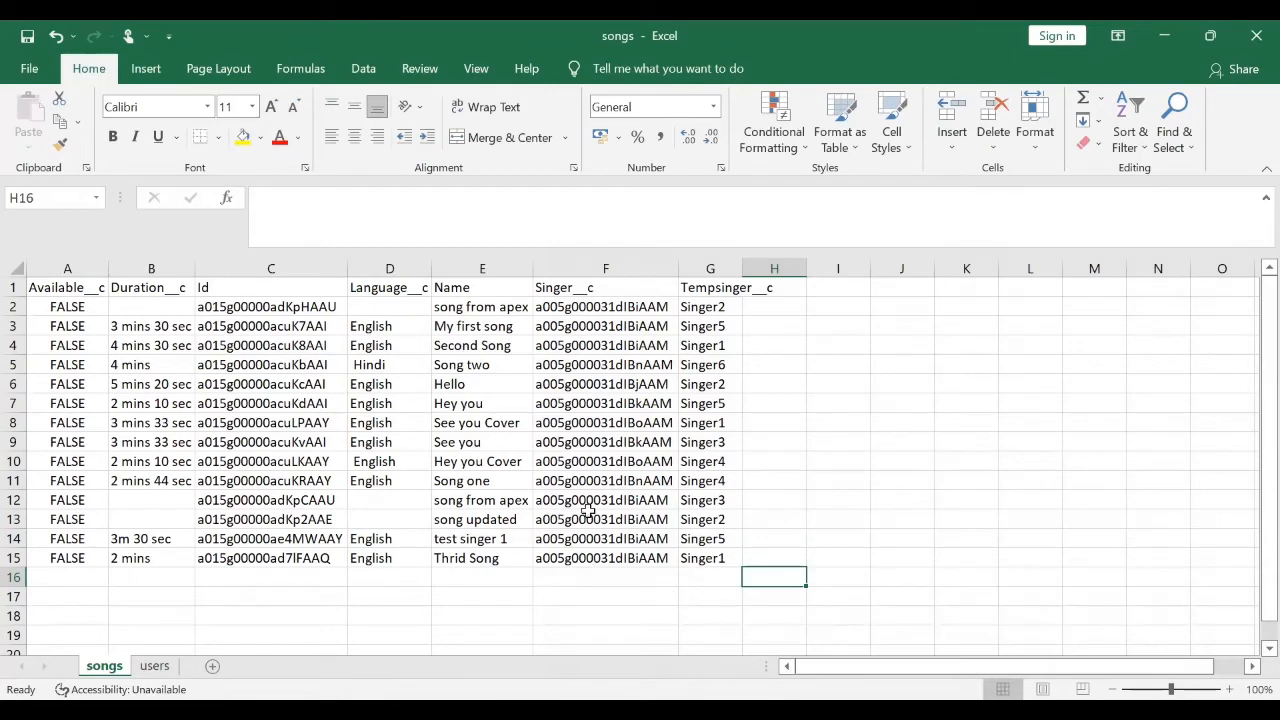
Examine the Language__c column for leading spaces, marking the gaps before the entries in D5 and D10
{"action": "left_click", "coordinate": [390, 265]}
{"action": "left_click", "coordinate": [398, 346]}
{"action": "left_click", "coordinate": [393, 265]}
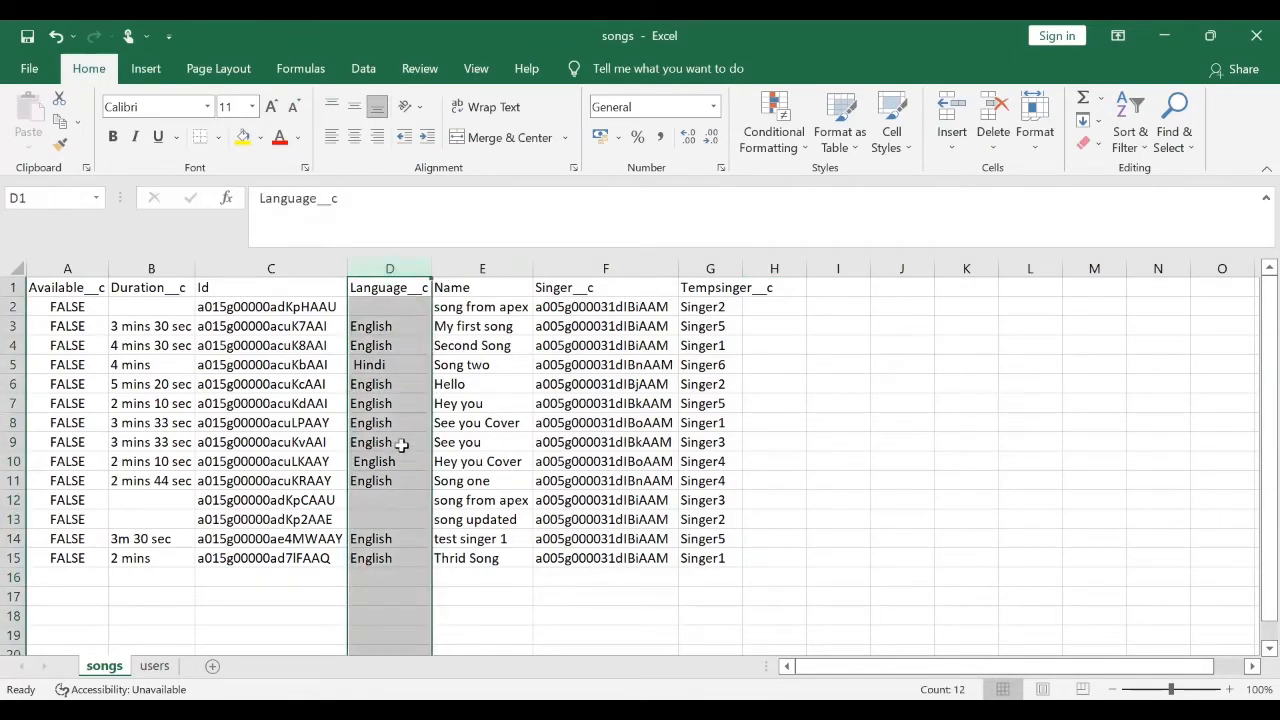
{"action": "left_click", "coordinate": [352, 365]}
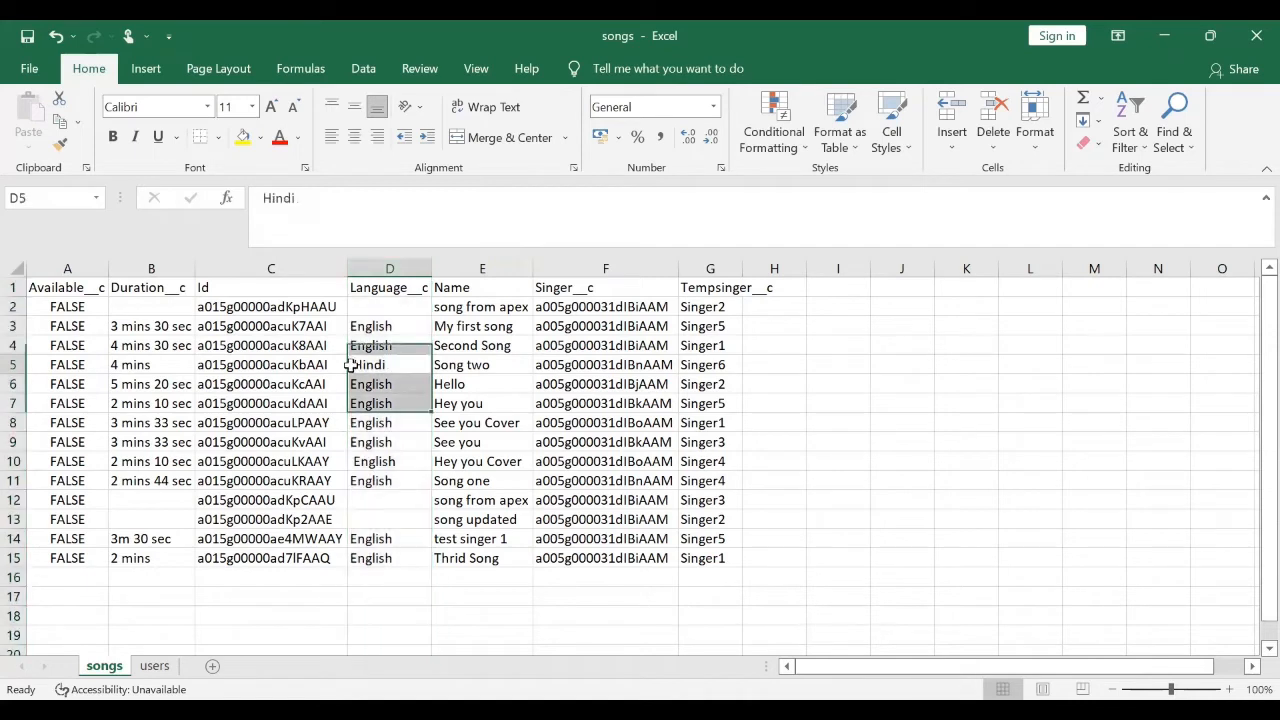
{"action": "left_click", "coordinate": [352, 365]}
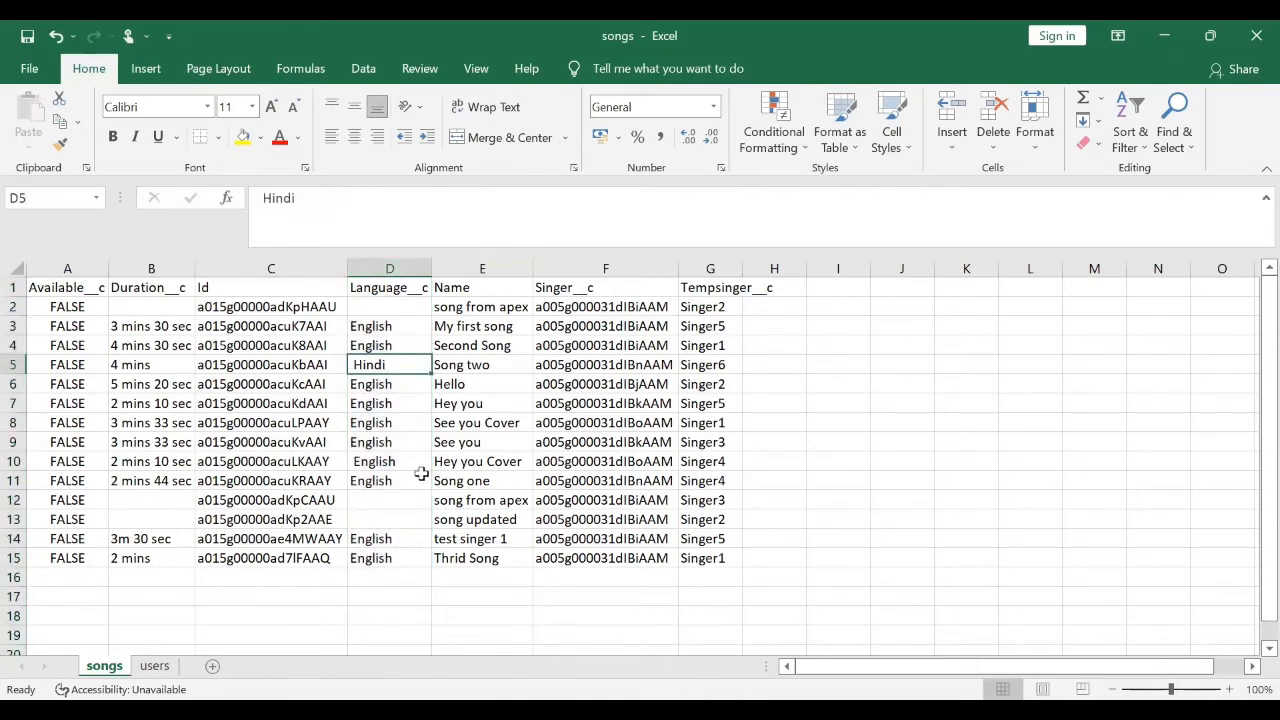
{"action": "key", "text": "ctrl+shift+3"}
{"action": "left_click_drag", "start_coordinate": [349, 373], "coordinate": [353, 373]}
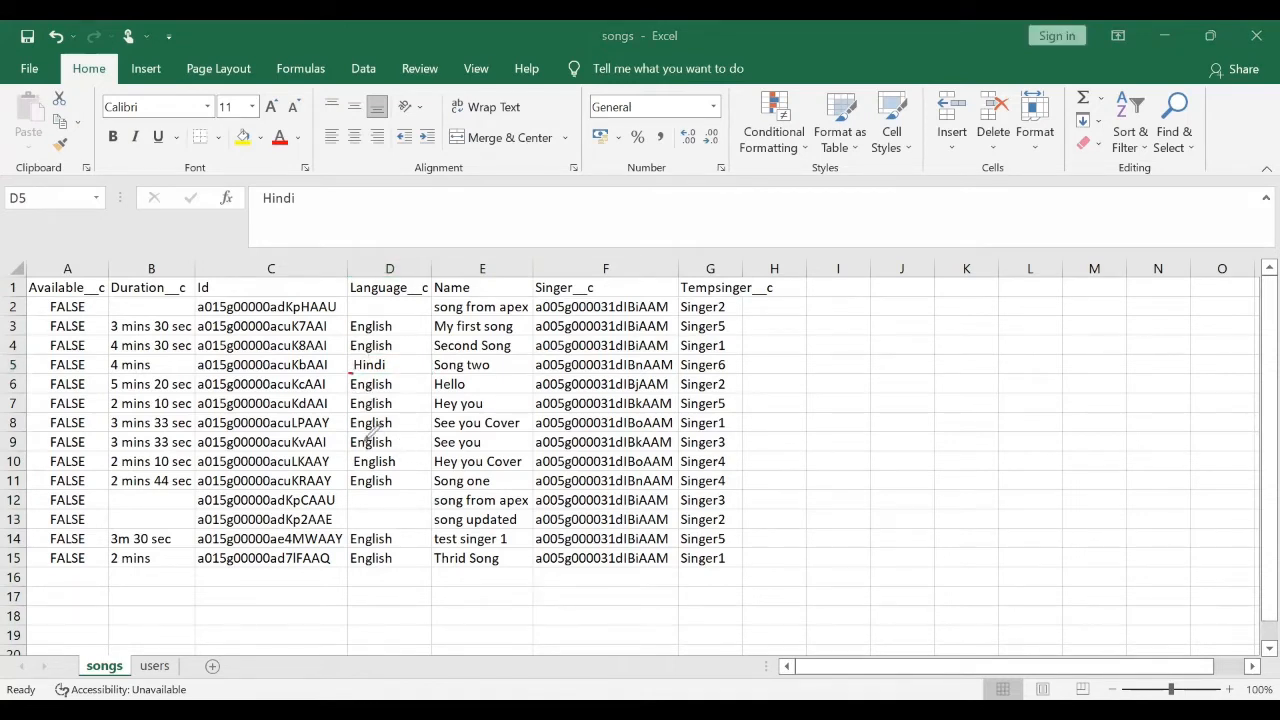
{"action": "left_click_drag", "start_coordinate": [347, 468], "coordinate": [353, 468]}
{"action": "left_click_drag", "start_coordinate": [351, 358], "coordinate": [349, 375]}
{"action": "left_click", "coordinate": [407, 428]}
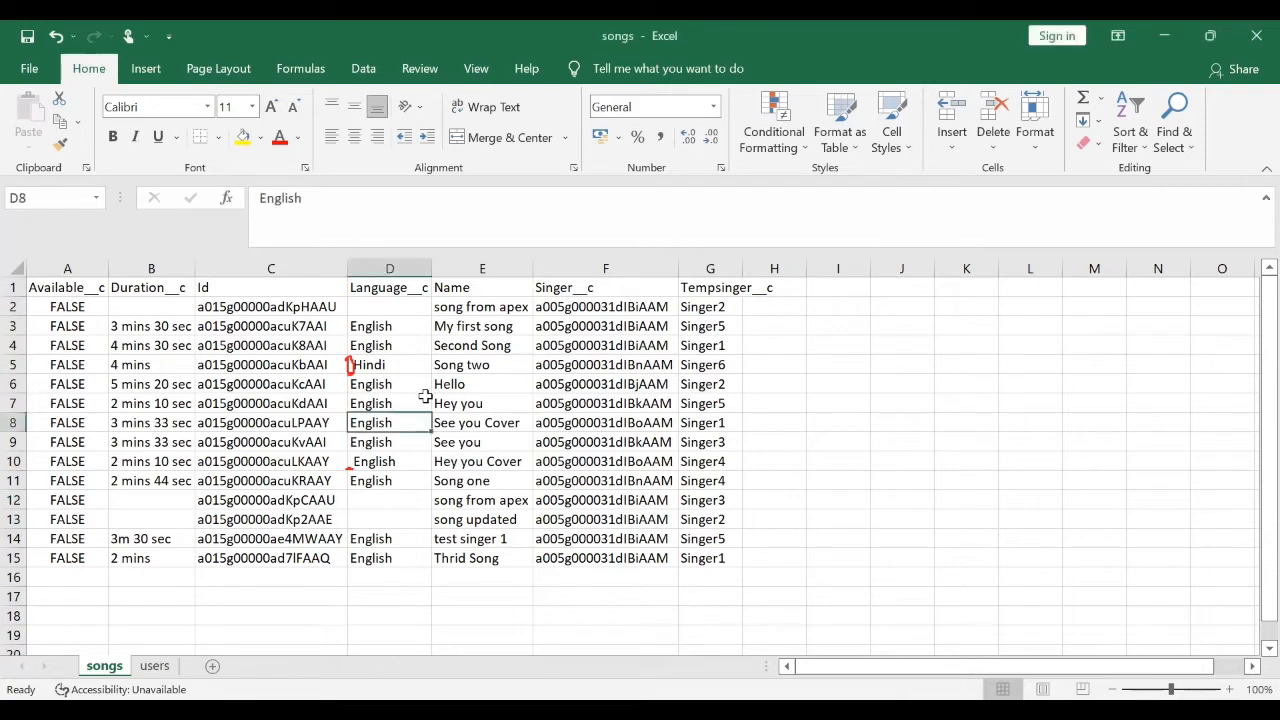
Inspect the English entry in D8 for a trailing space and mark the end of the Language__c texts
{"action": "left_click", "coordinate": [373, 202]}
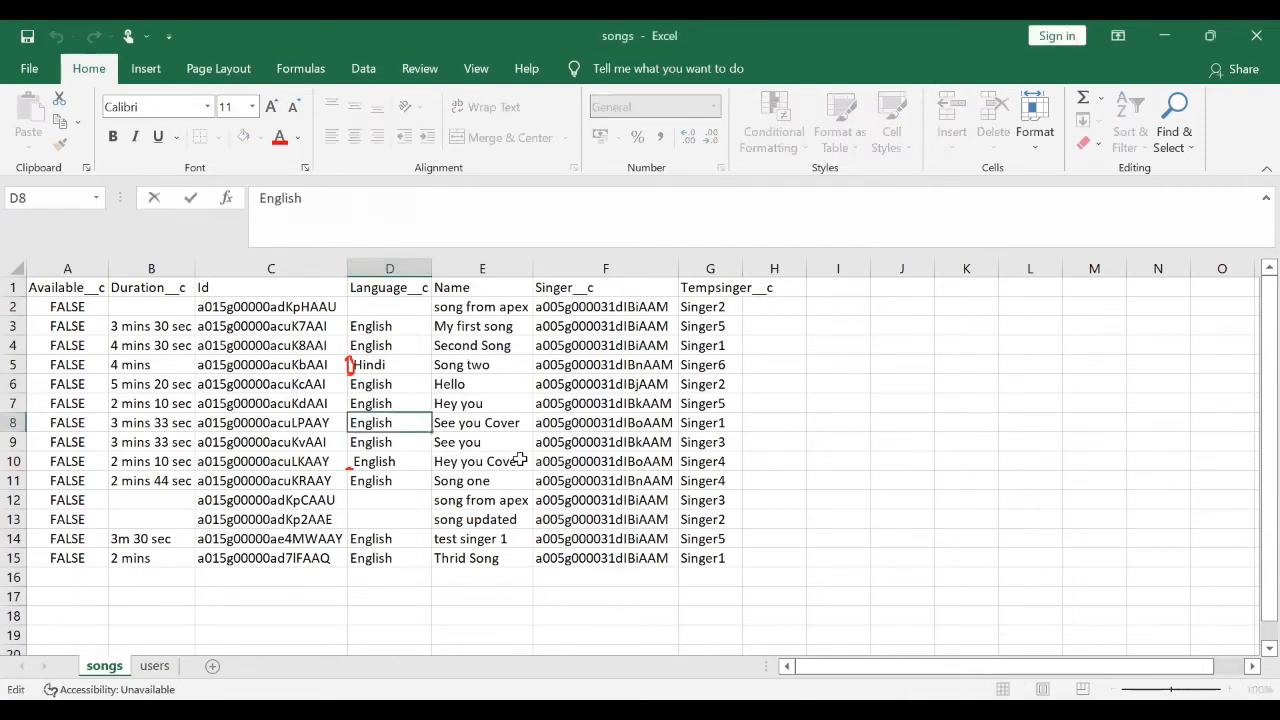
{"action": "left_click", "coordinate": [305, 202]}
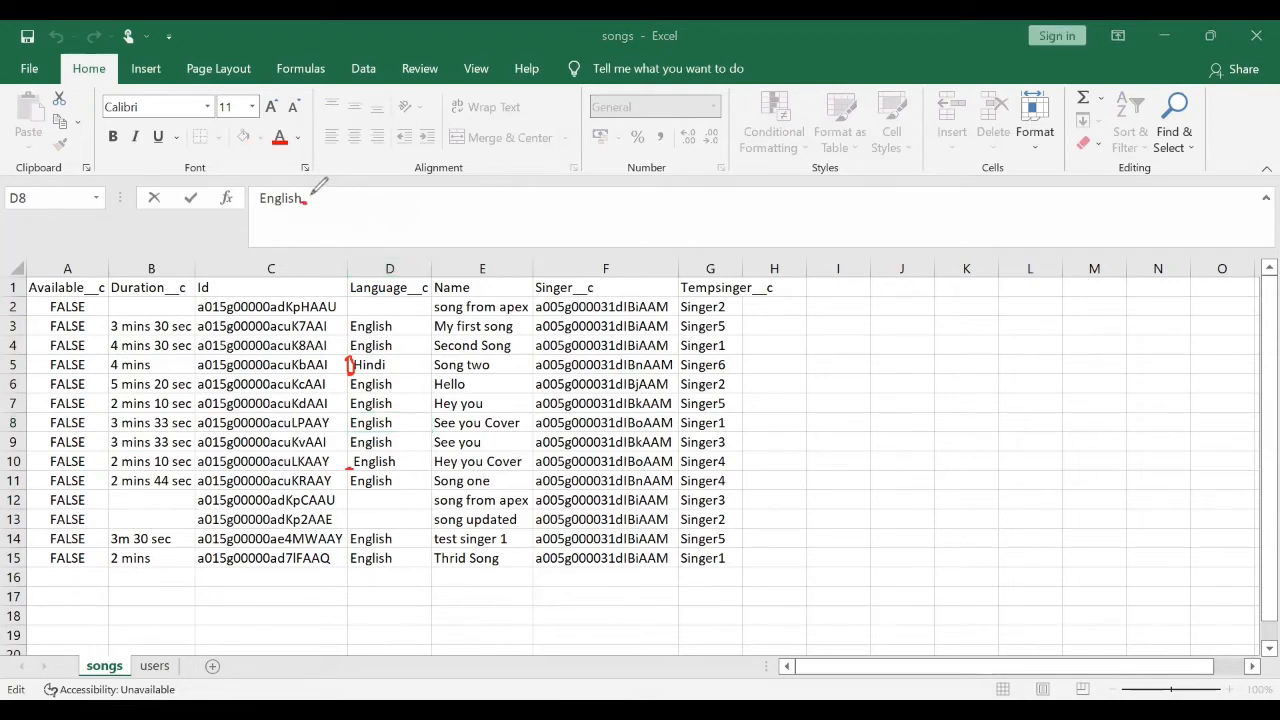
{"action": "left_click_drag", "start_coordinate": [393, 266], "coordinate": [412, 261]}
{"action": "left_click_drag", "start_coordinate": [386, 367], "coordinate": [394, 367]}
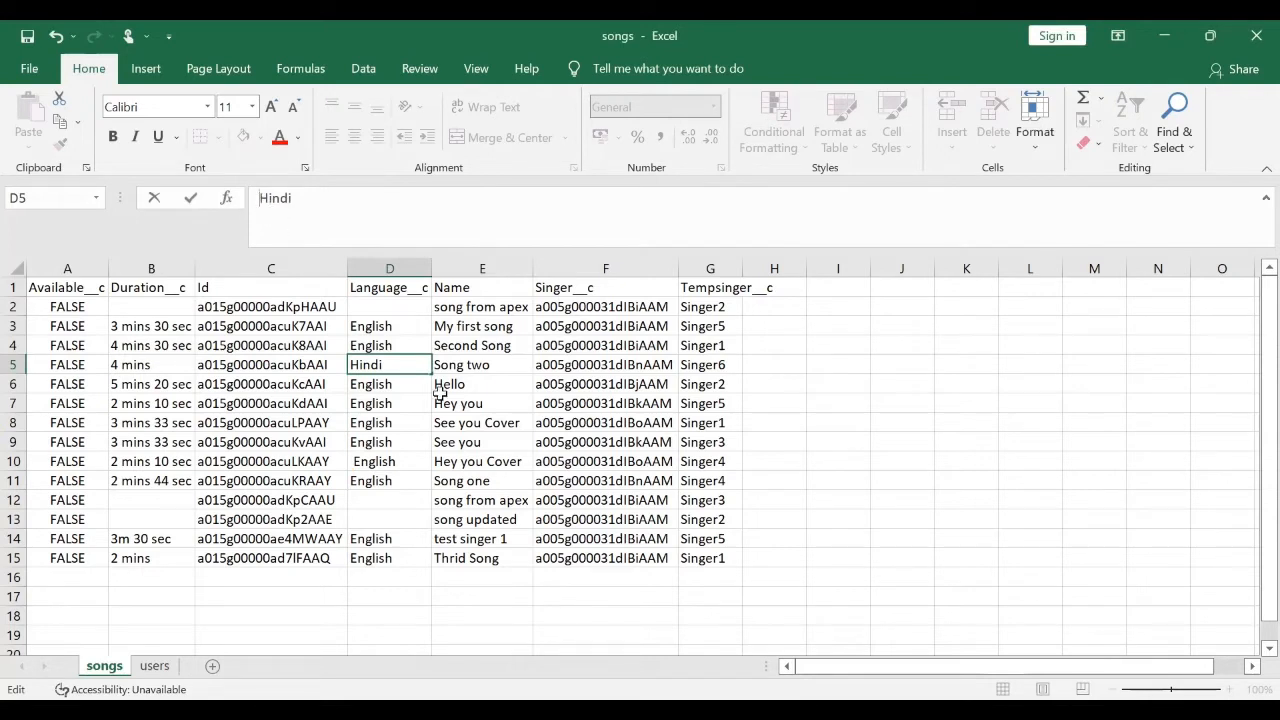
Remove the leading space before Hindi in D5 and check the end of the English entry in D6
{"action": "left_click", "coordinate": [403, 383]}
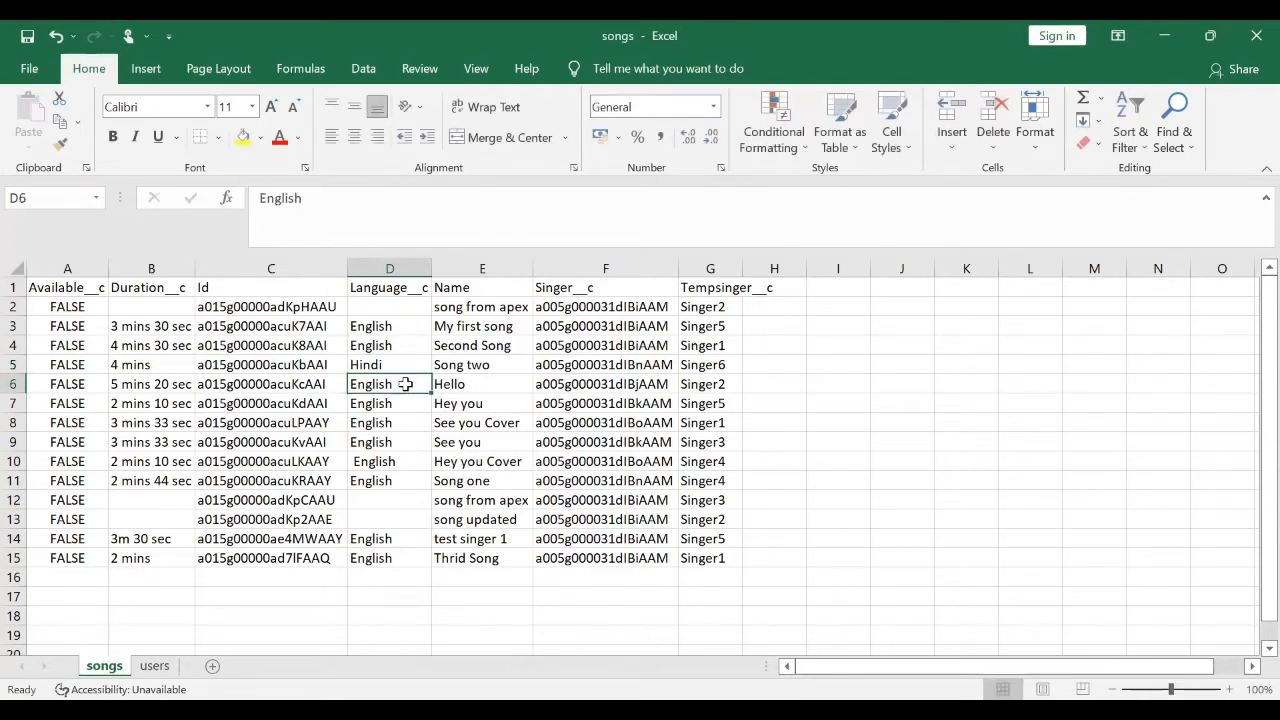
{"action": "left_click", "coordinate": [372, 200]}
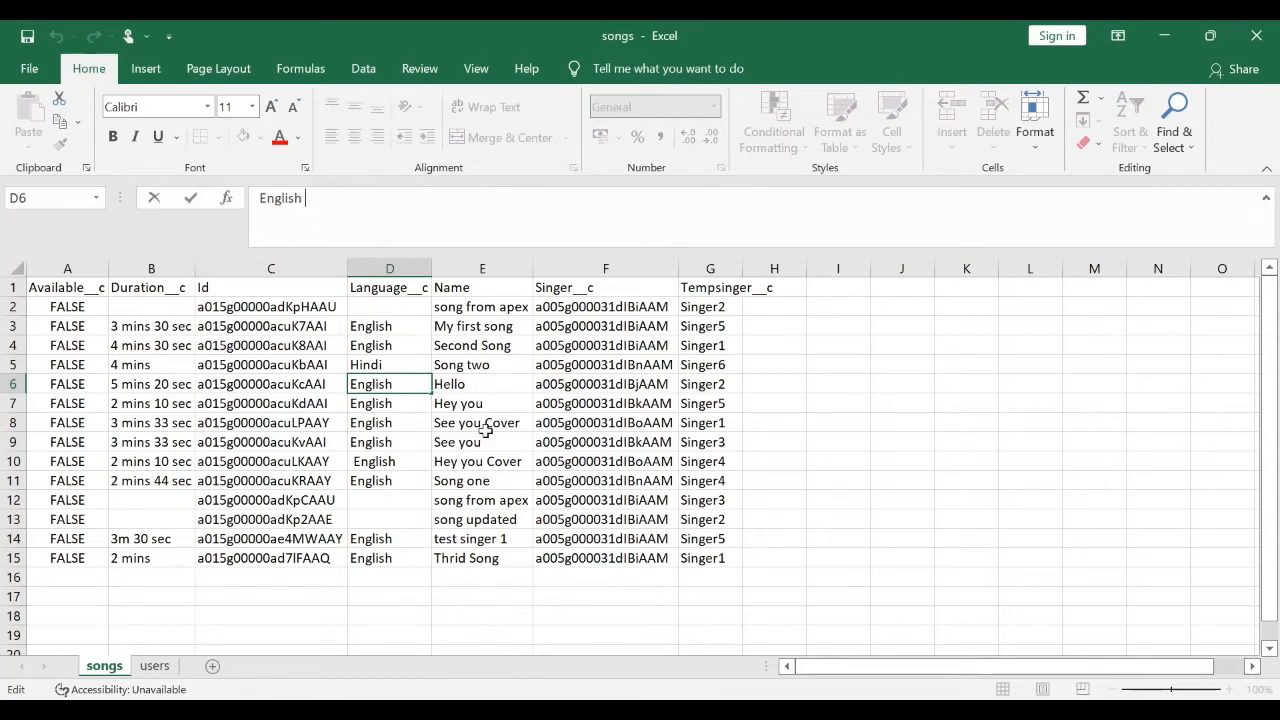
{"action": "left_click", "coordinate": [776, 288]}
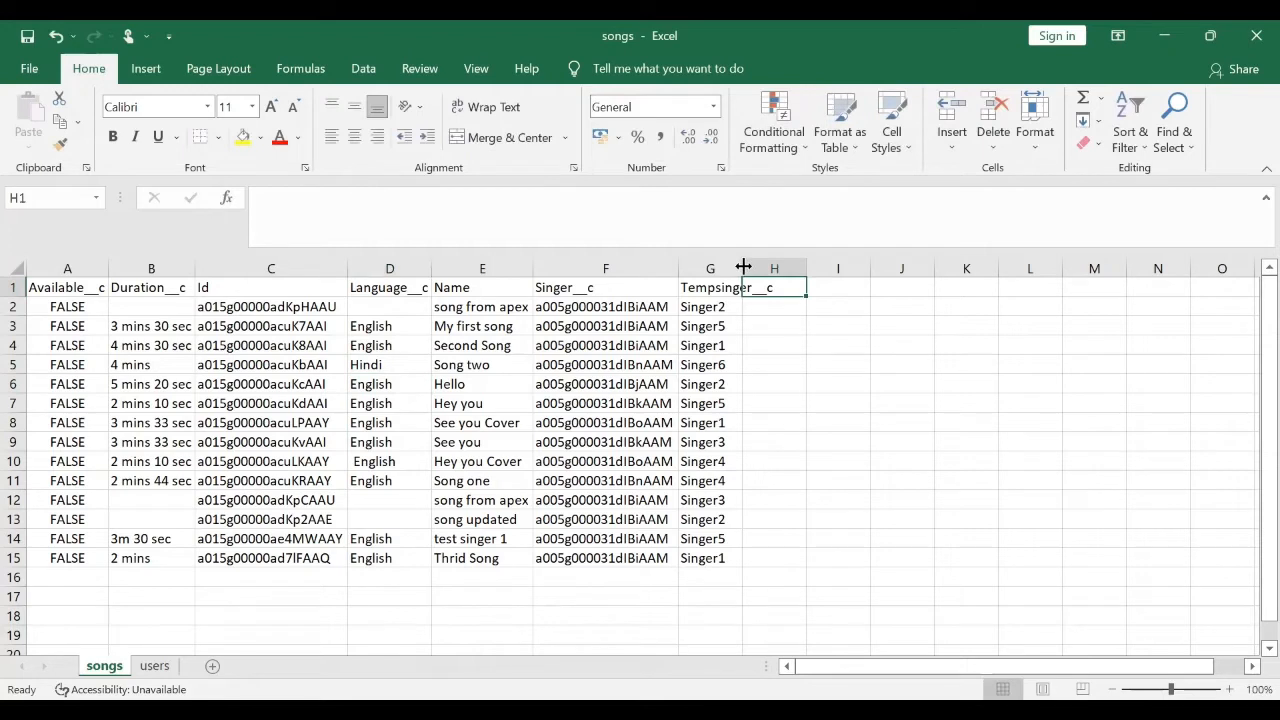
Widen the Tempsinger__c column slightly and copy the Language__c header into H1
{"action": "left_click_drag", "start_coordinate": [742, 269], "coordinate": [763, 269]}
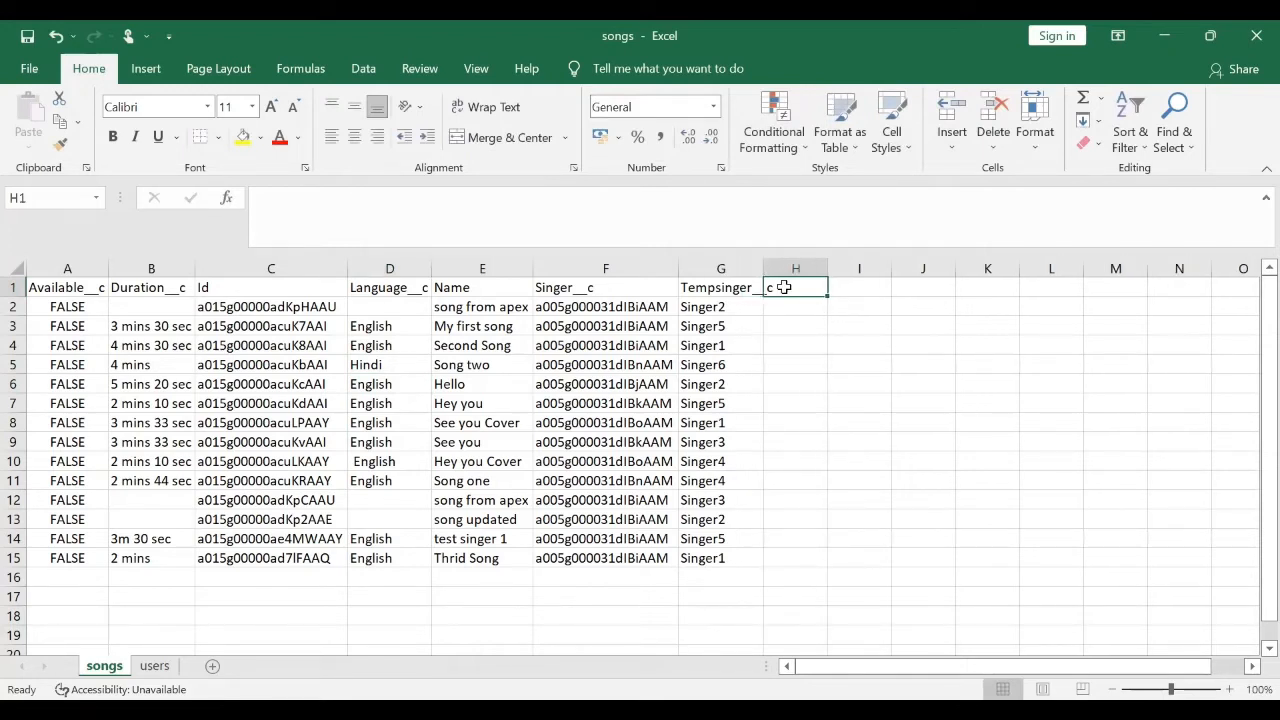
{"action": "left_click", "coordinate": [410, 287]}
{"action": "key", "text": "ctrl+c"}
{"action": "left_click", "coordinate": [792, 284]}
{"action": "key", "text": "ctrl+v"}
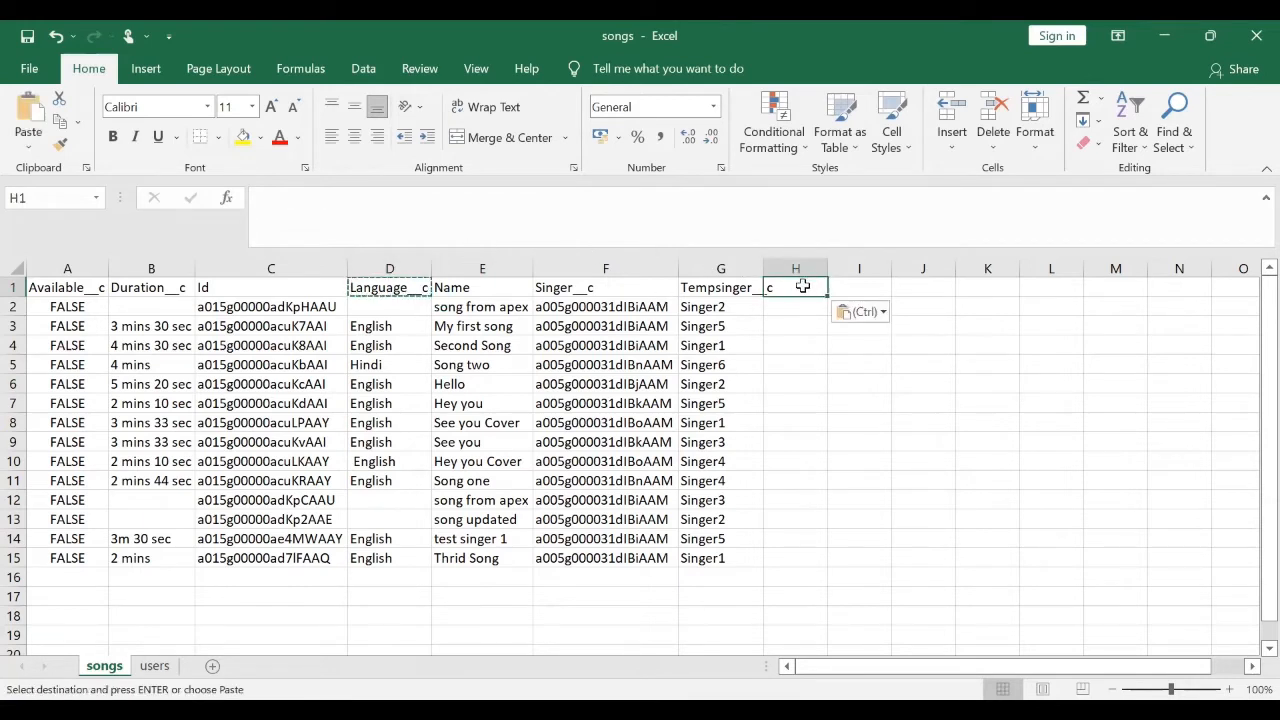
Change the header in H1 to Language__c(Trim) and fit column H to its width
{"action": "left_click", "coordinate": [369, 209]}
{"action": "type", "text": "(Trim"}
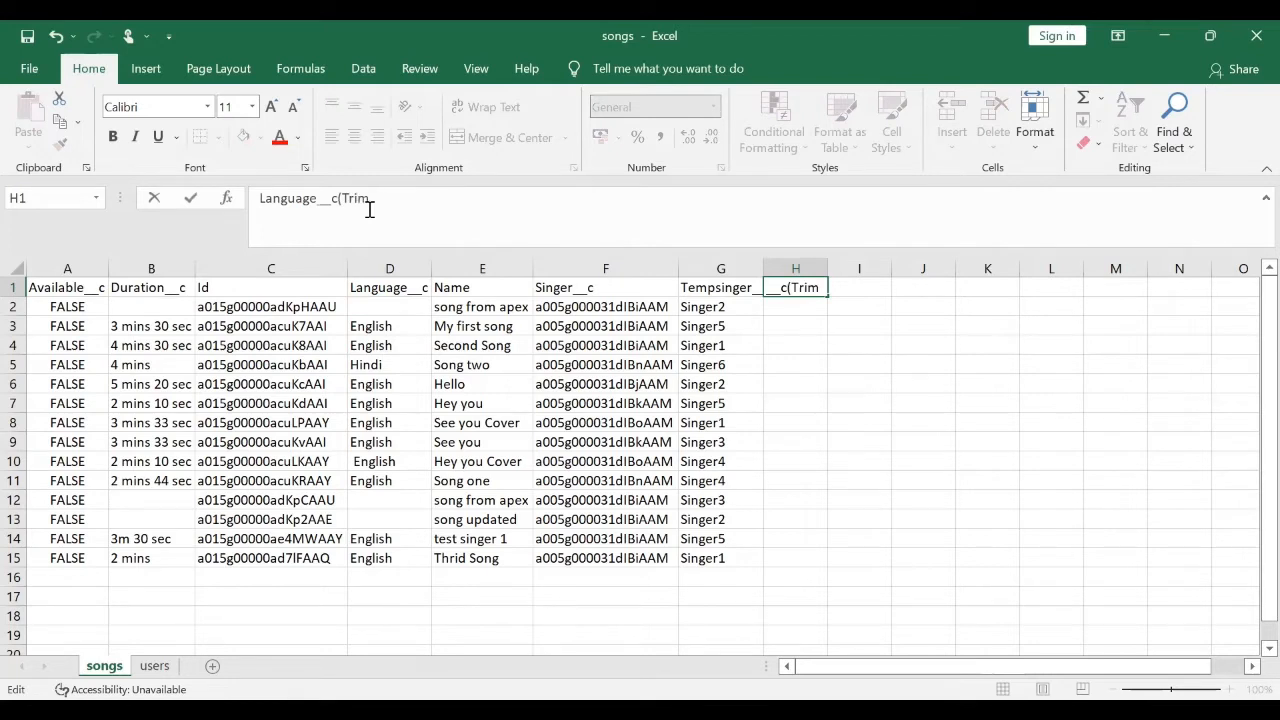
{"action": "type", "text": ")"}
{"action": "left_click", "coordinate": [14, 287]}
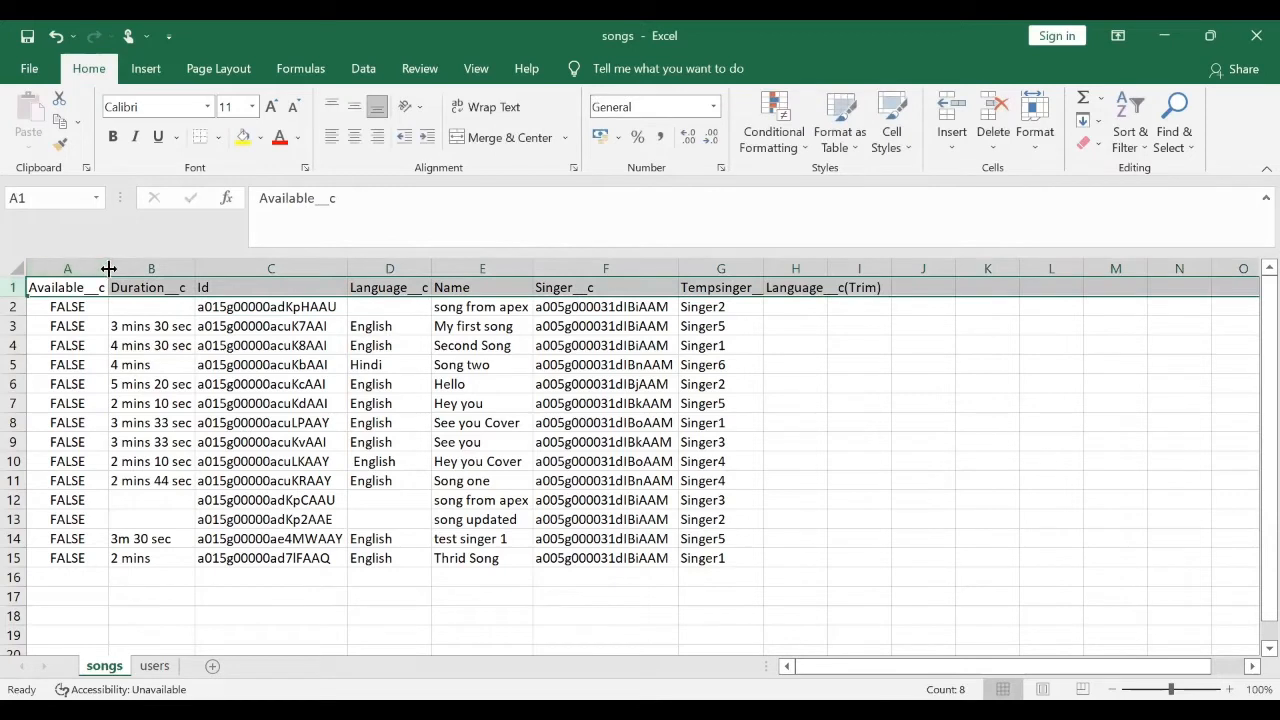
{"action": "left_click", "coordinate": [821, 312]}
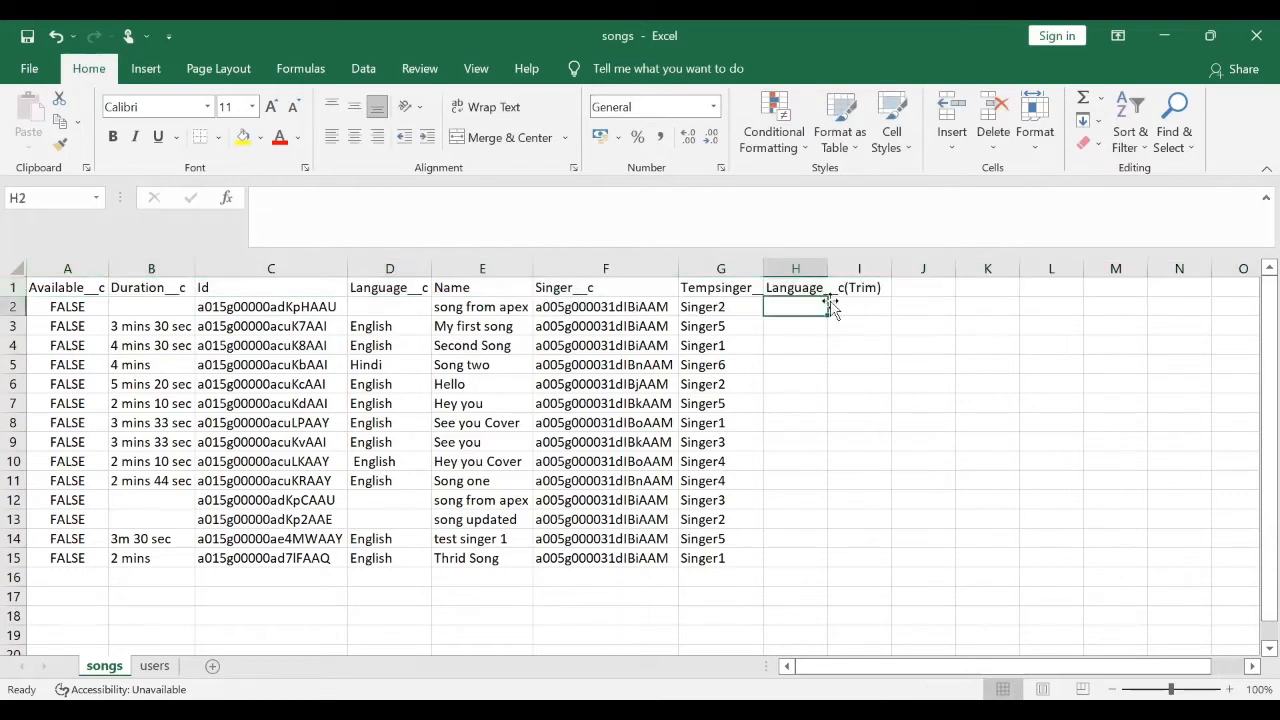
{"action": "double_click", "coordinate": [826, 271]}
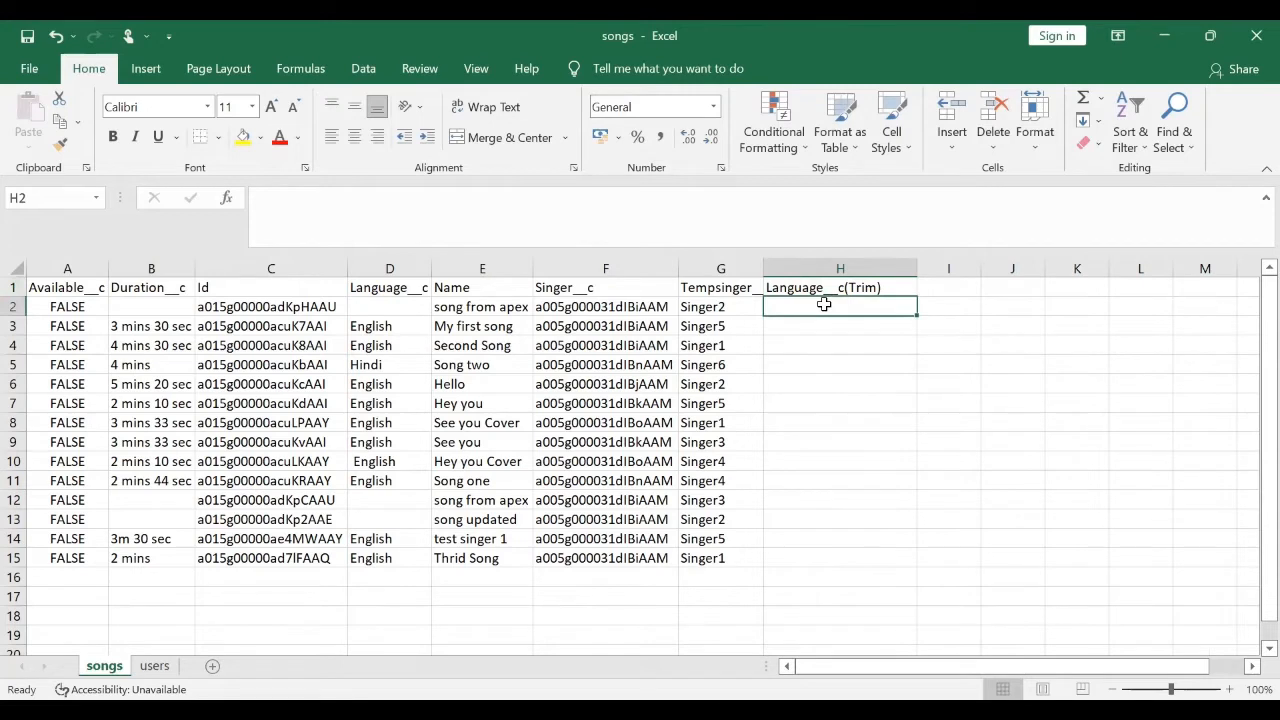
Enter the formula =TRIM(D2) in H2
{"action": "type", "text": "="}
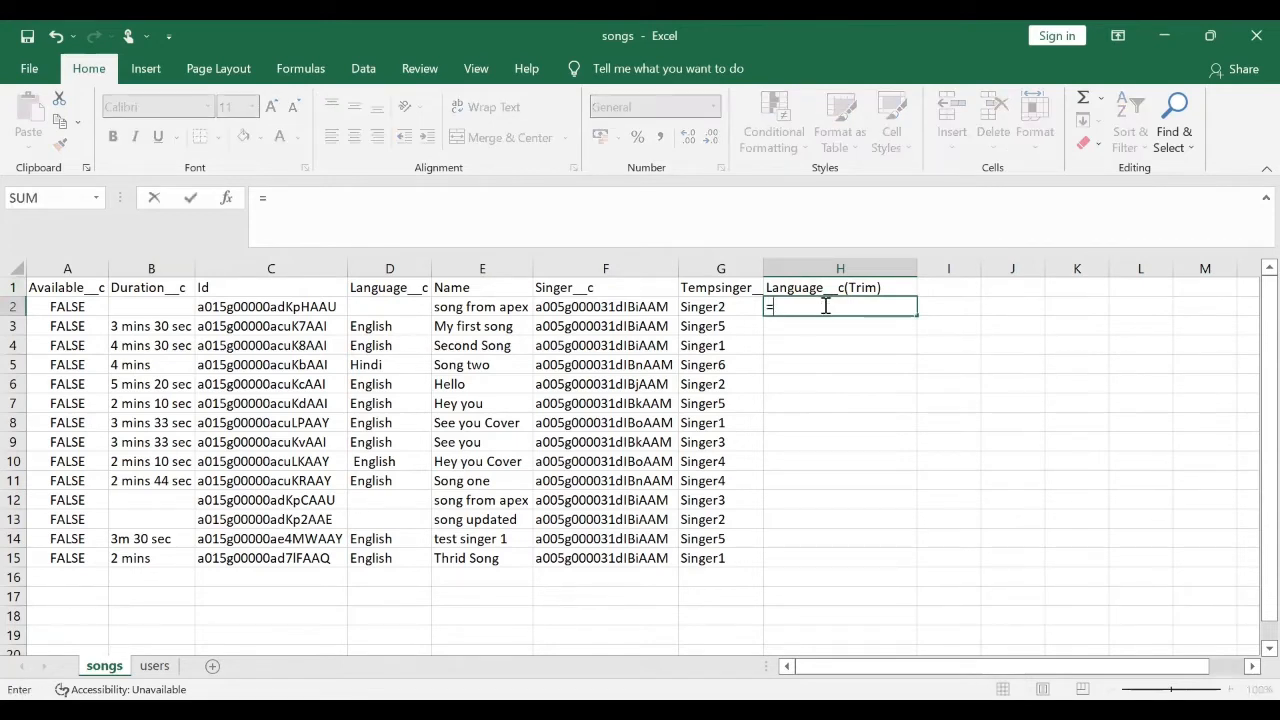
{"action": "type", "text": "Trim"}
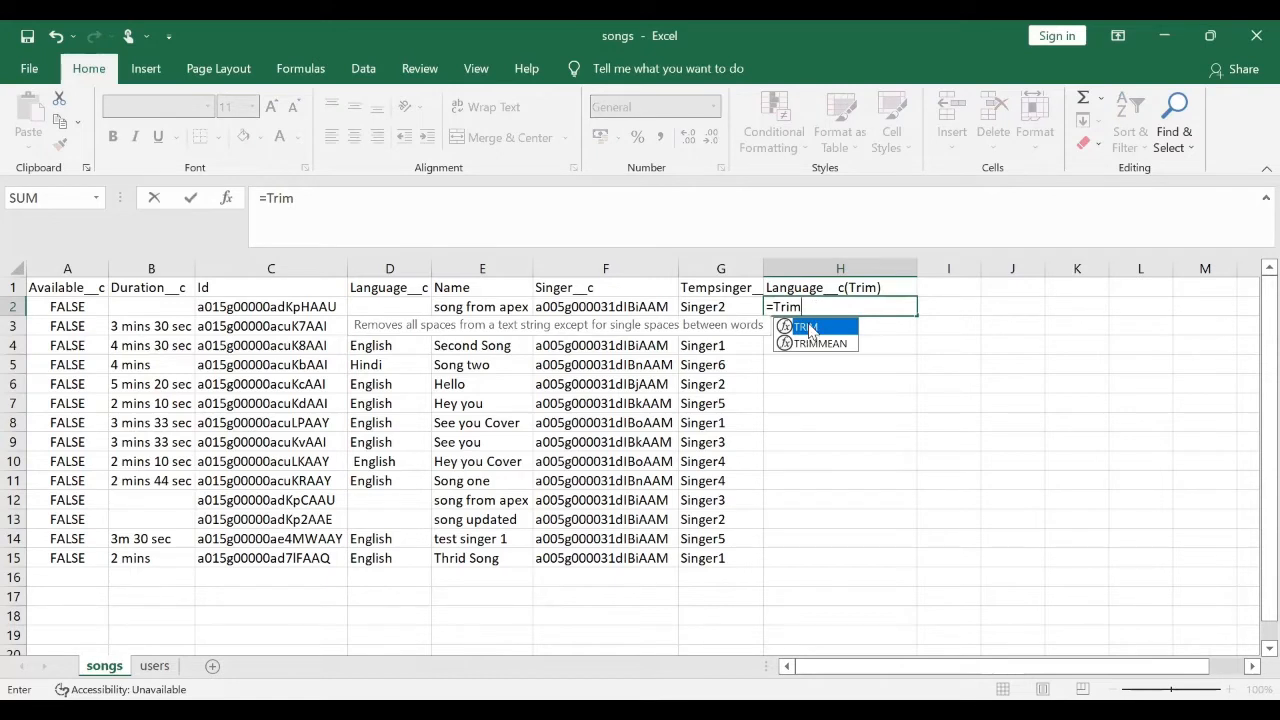
{"action": "double_click", "coordinate": [808, 327]}
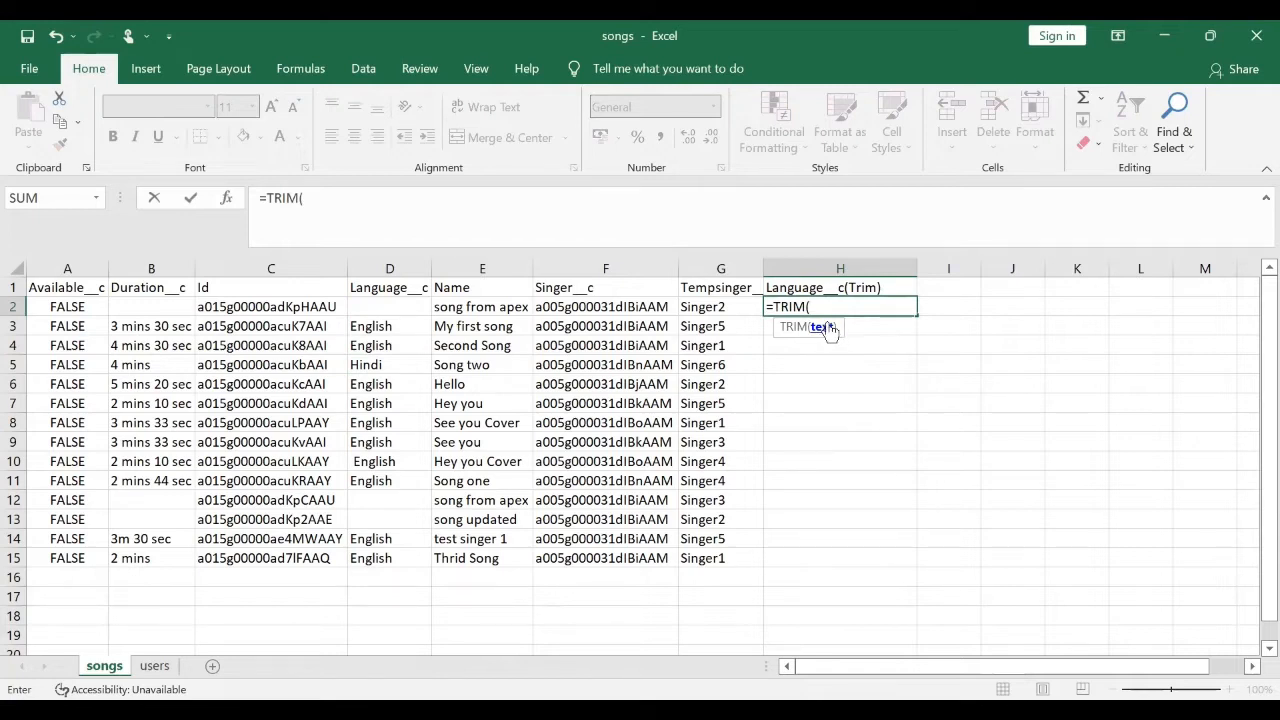
{"action": "left_click", "coordinate": [402, 306]}
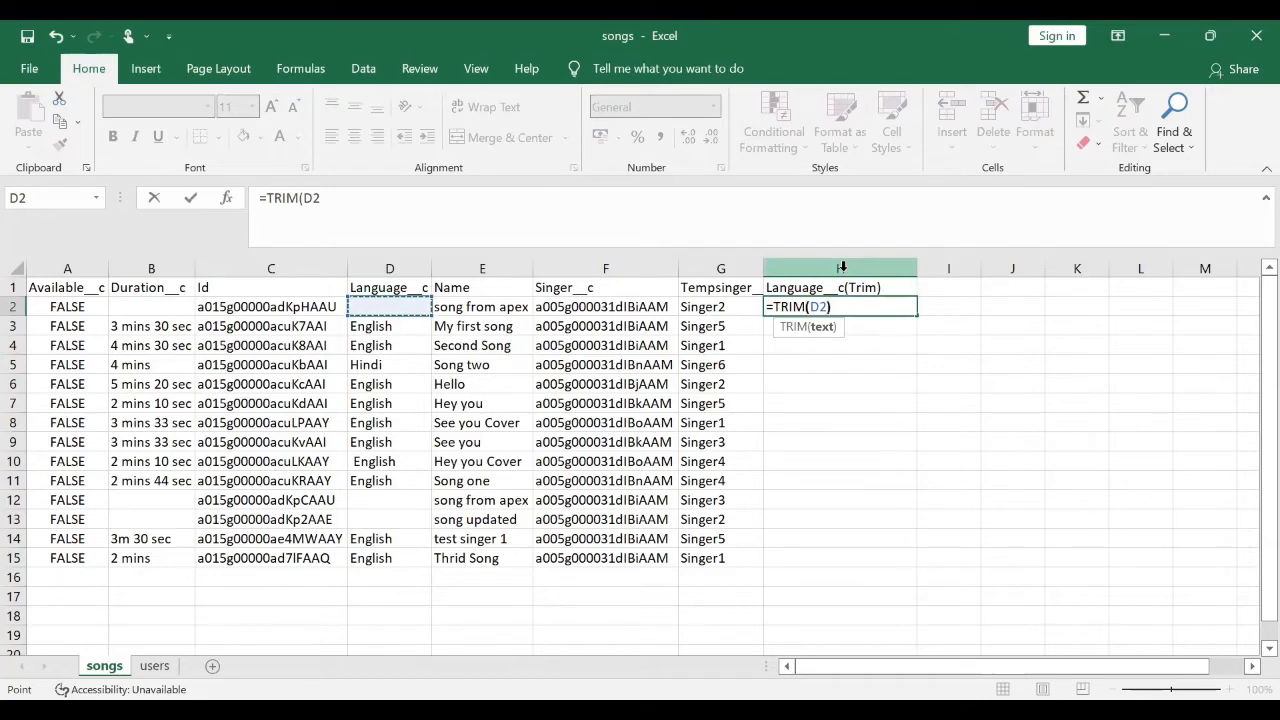
{"action": "type", "text": ")"}
{"action": "key", "text": "Return"}
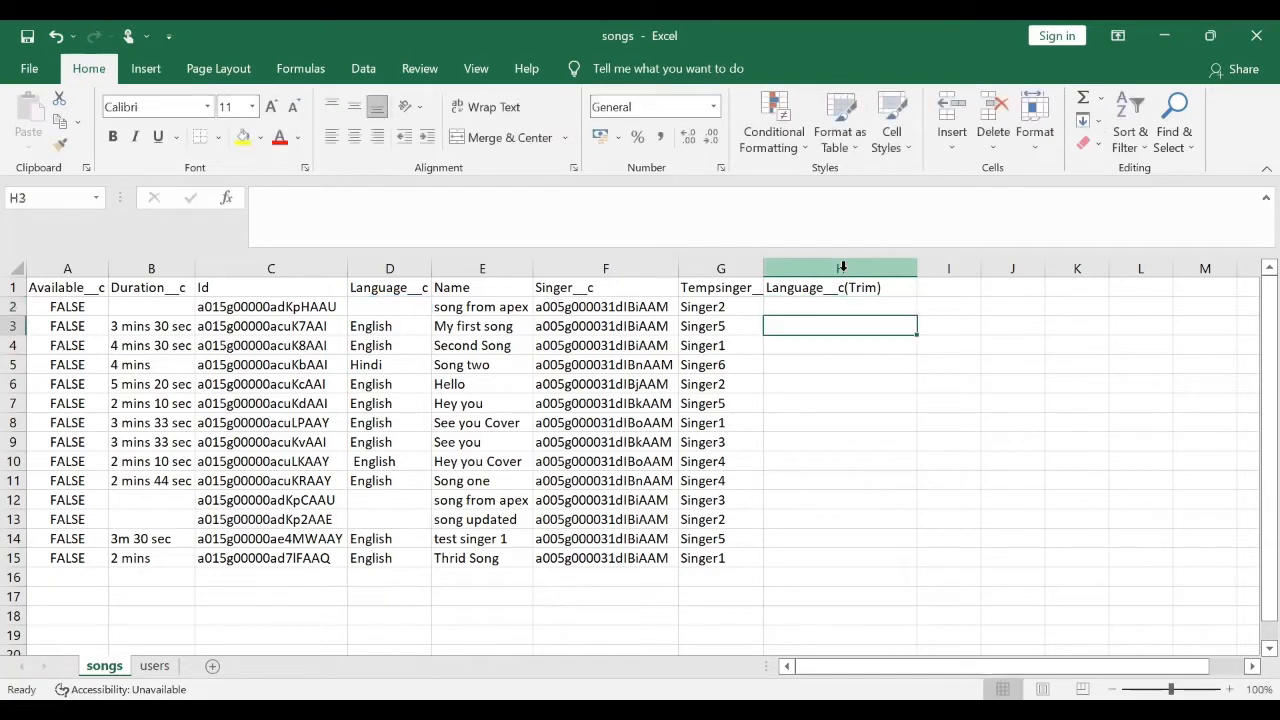
Fill the TRIM formula from H2 down to H15
{"action": "left_click", "coordinate": [866, 307]}
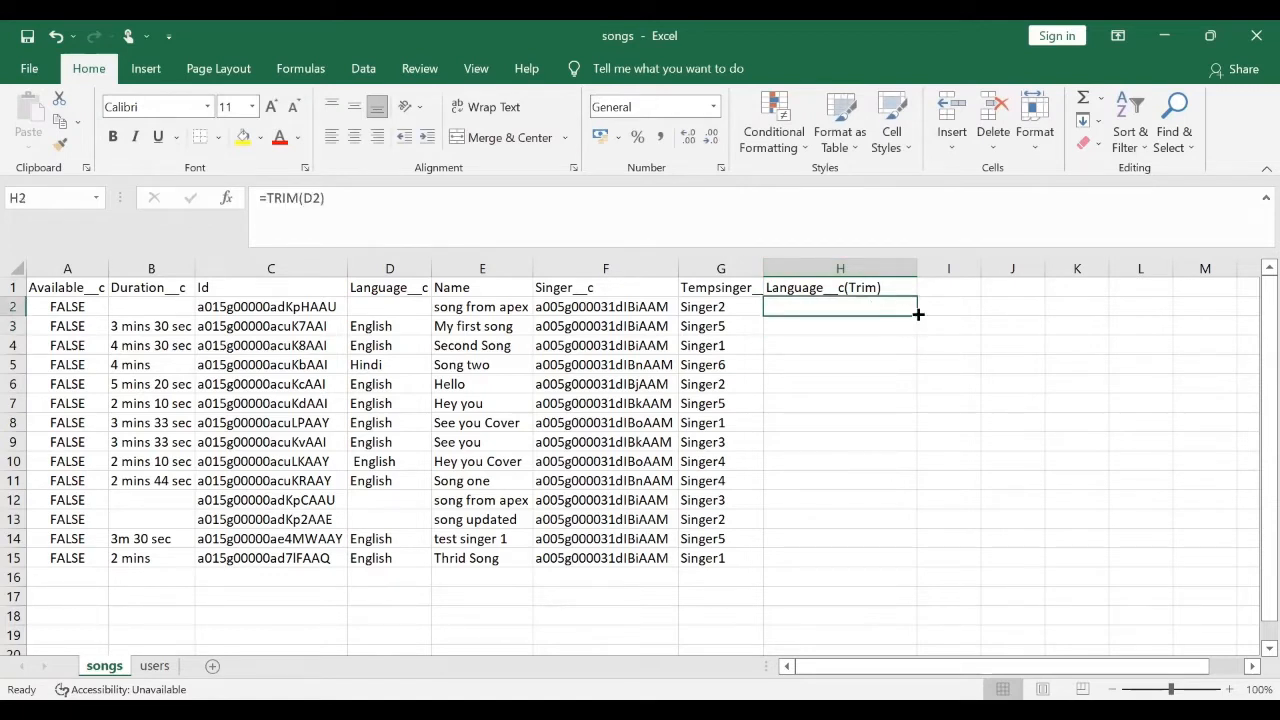
{"action": "left_click_drag", "start_coordinate": [918, 315], "coordinate": [923, 567]}
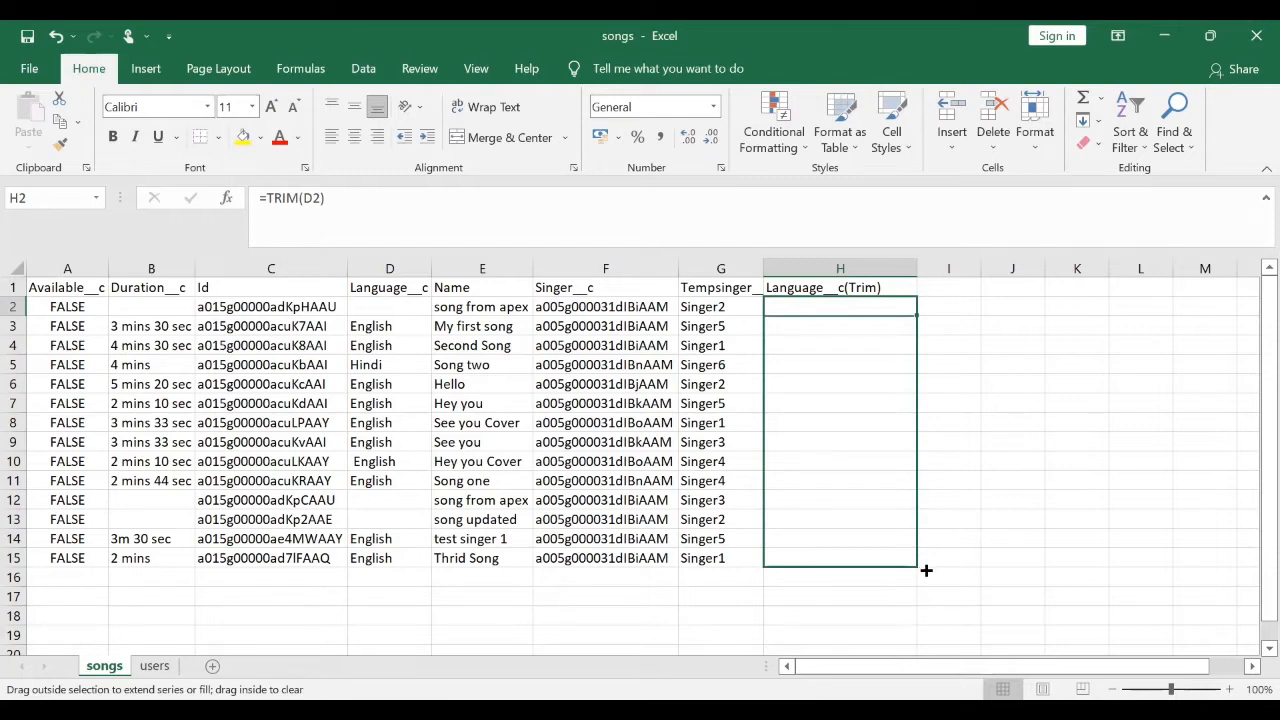
{"action": "left_click_drag", "start_coordinate": [926, 570], "coordinate": [926, 570]}
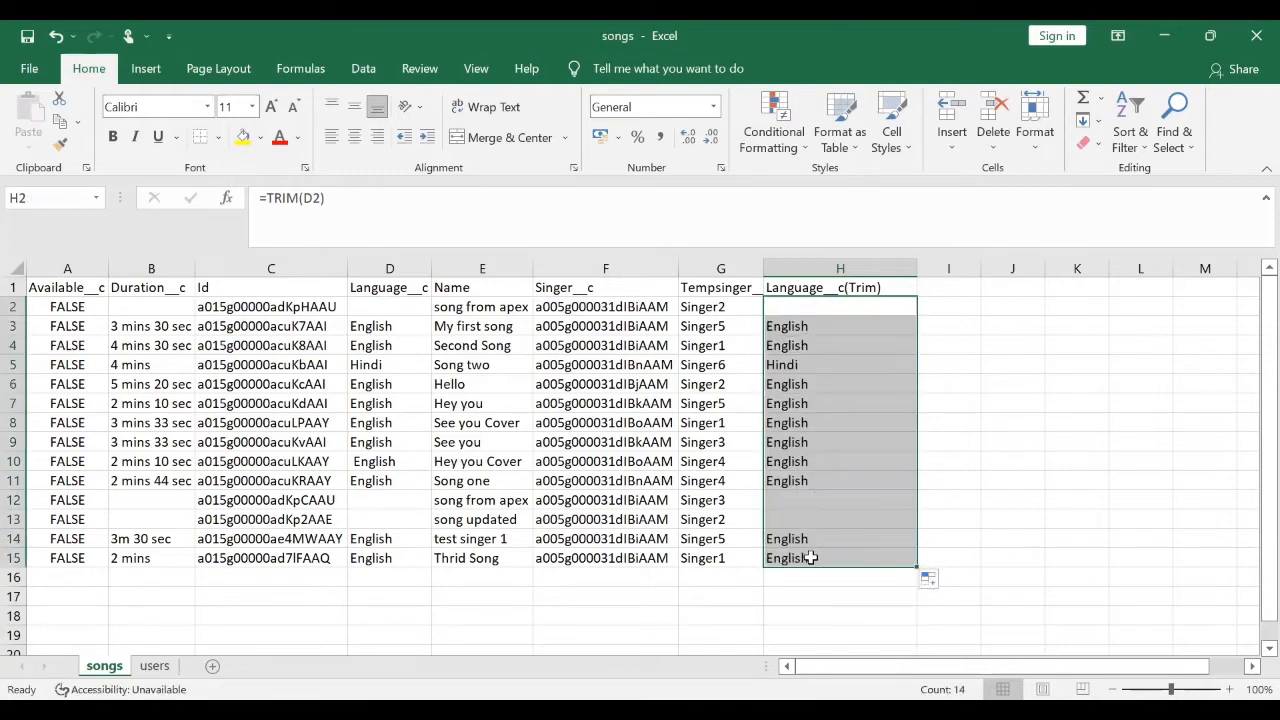
Compare the Language__c entry in D10 with its trimmed version in H10 and inspect the TRIM formulas in H2 and H3
{"action": "left_click", "coordinate": [366, 462]}
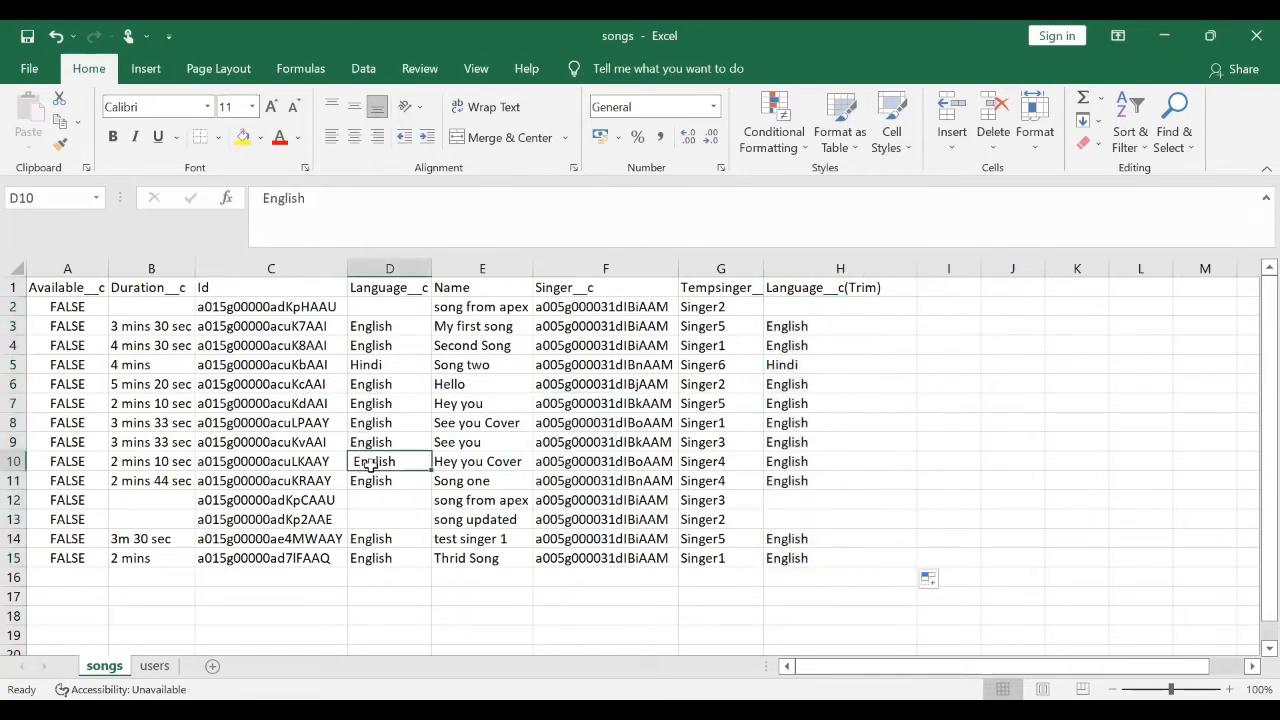
{"action": "left_click", "coordinate": [803, 464]}
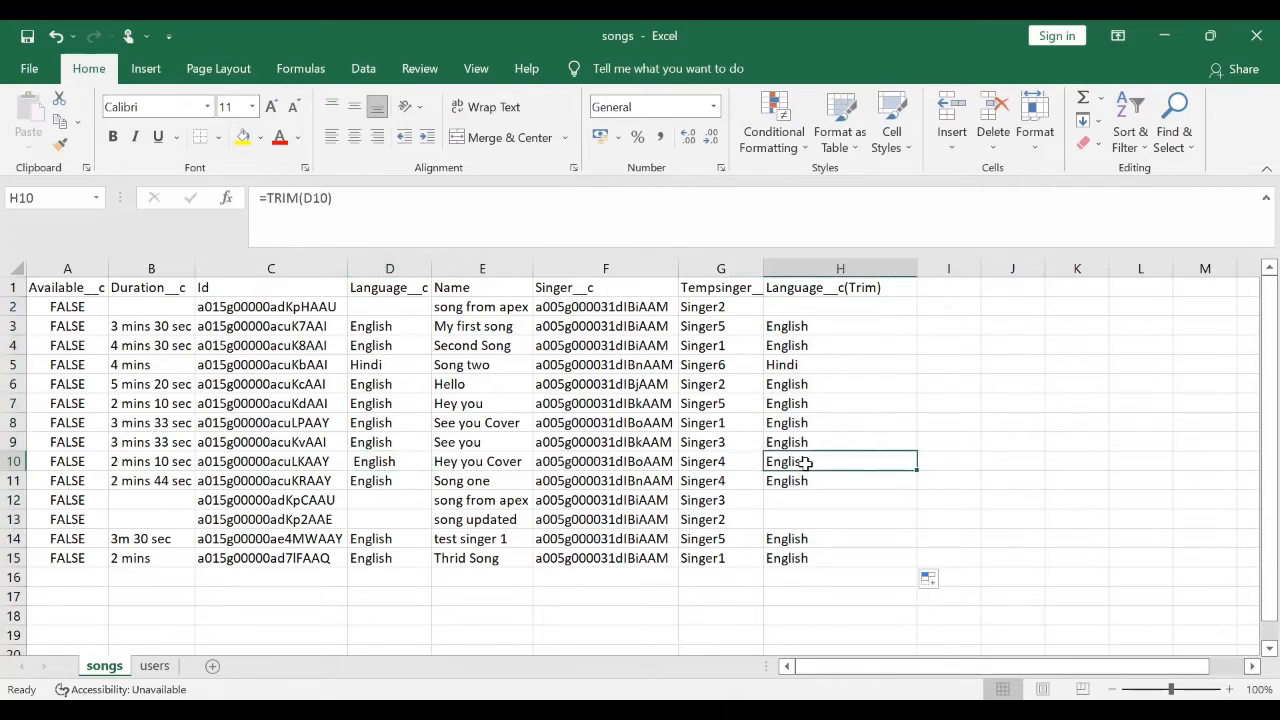
{"action": "left_click", "coordinate": [816, 304]}
{"action": "left_click", "coordinate": [808, 328]}
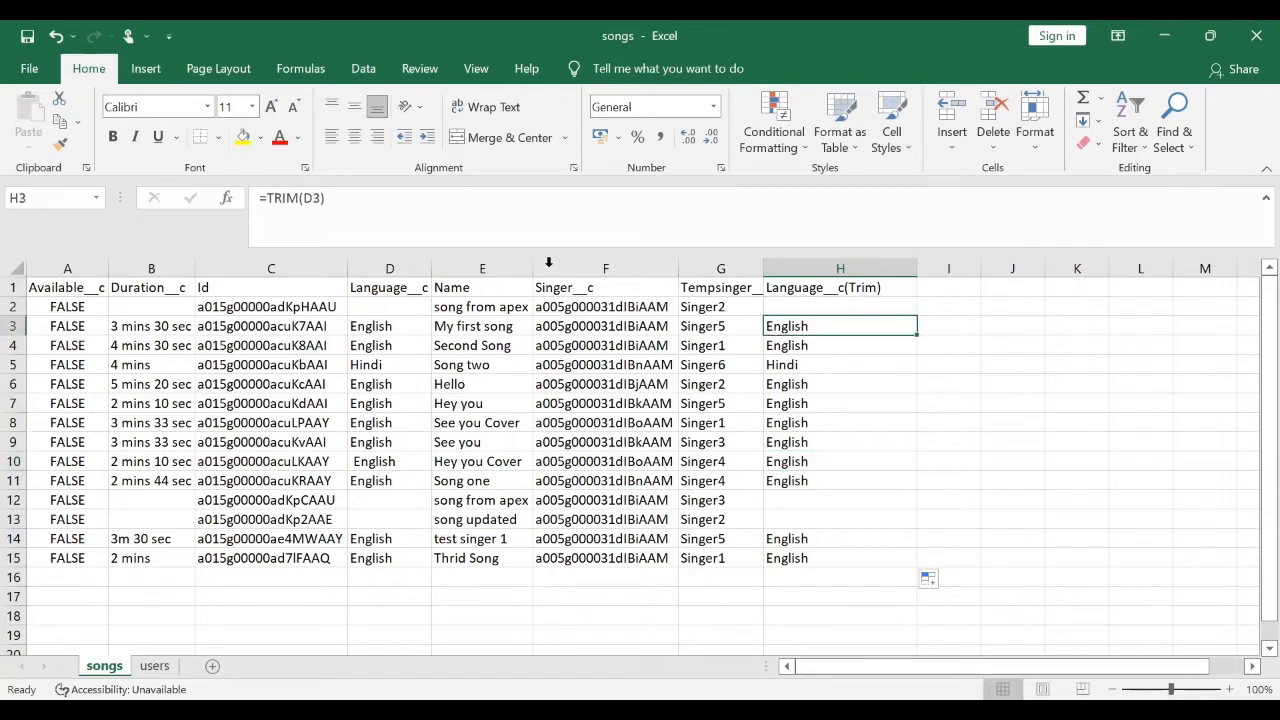
{"action": "left_click_drag", "start_coordinate": [336, 198], "coordinate": [246, 198]}
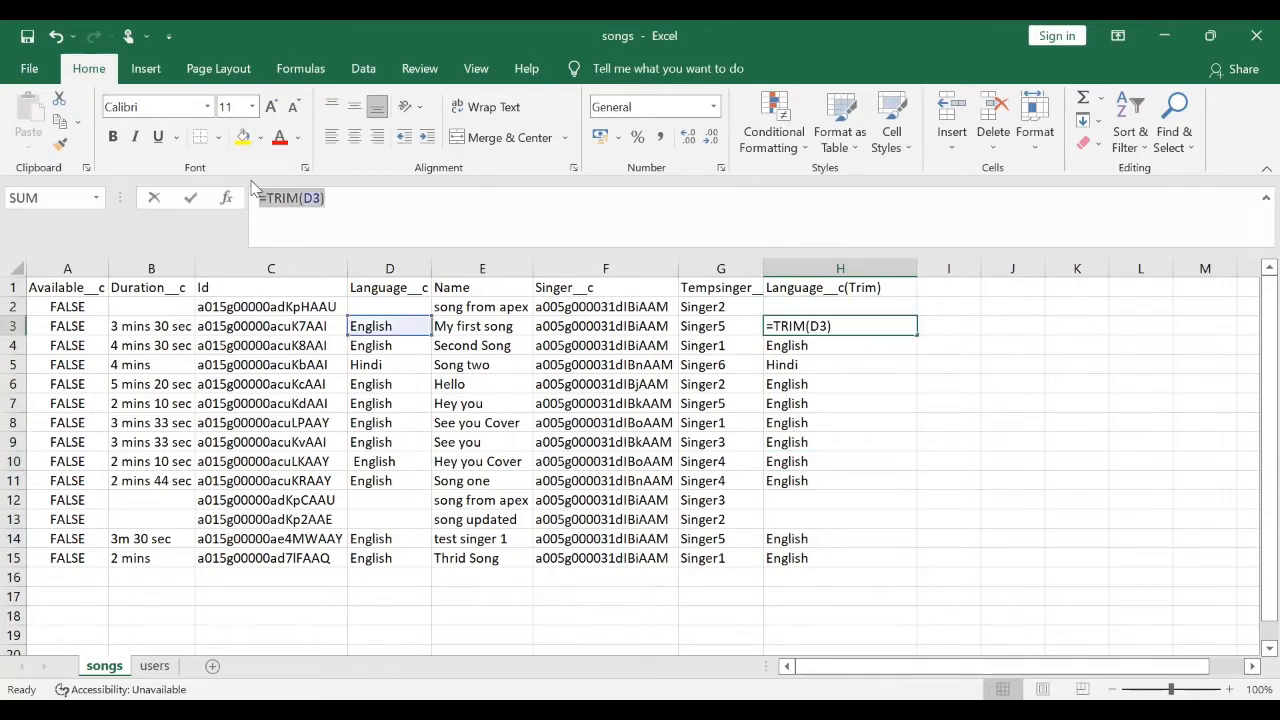
{"action": "left_click", "coordinate": [783, 345]}
{"action": "key", "text": "ctrl+z"}
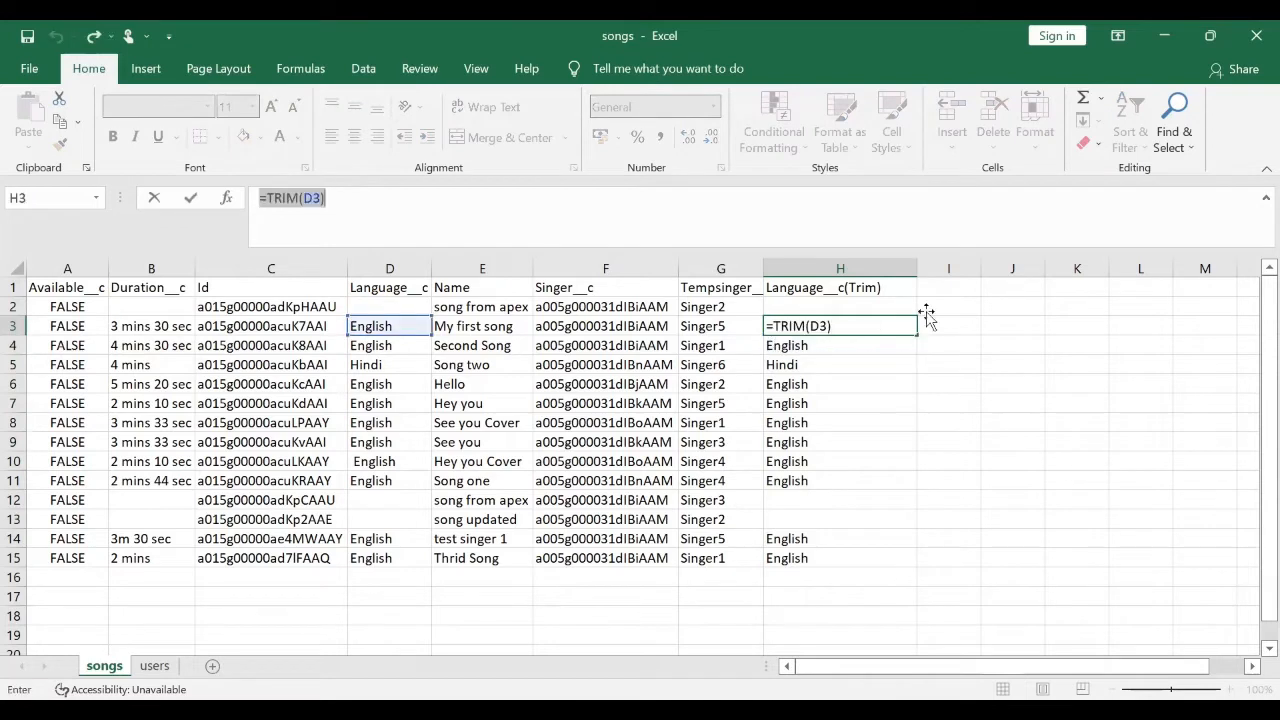
{"action": "left_click", "coordinate": [967, 225]}
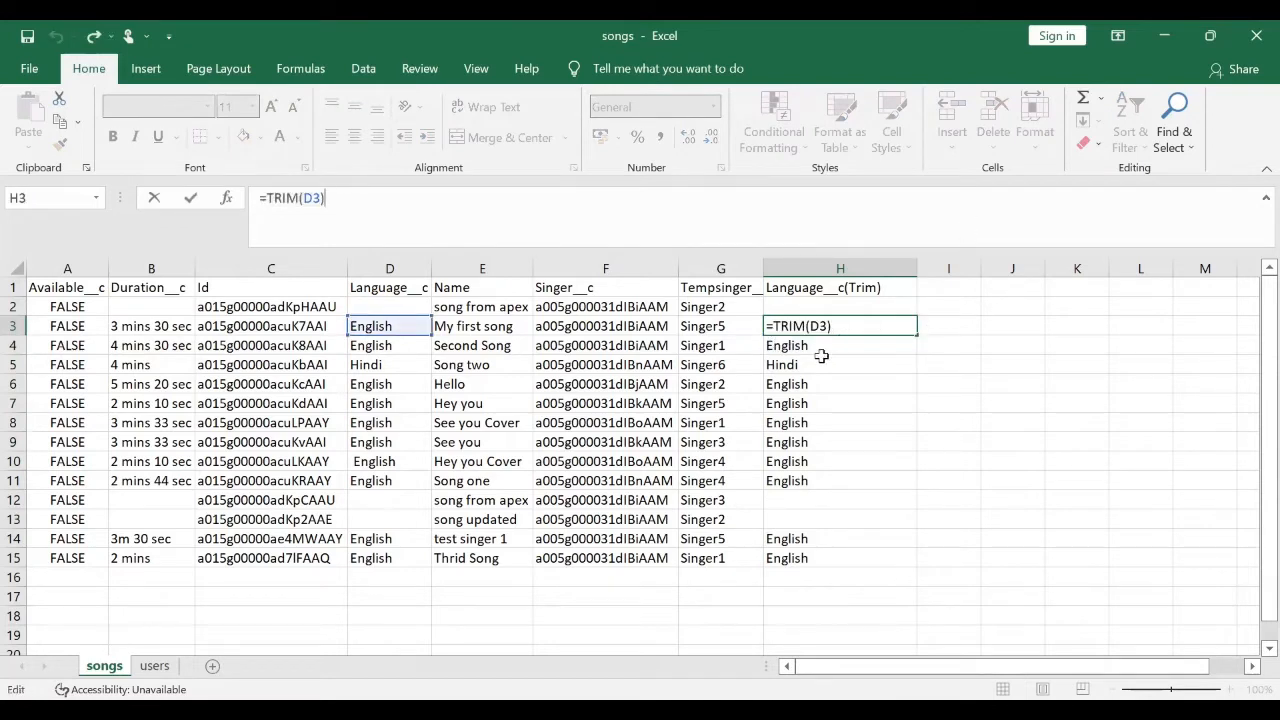
{"action": "left_click", "coordinate": [838, 305]}
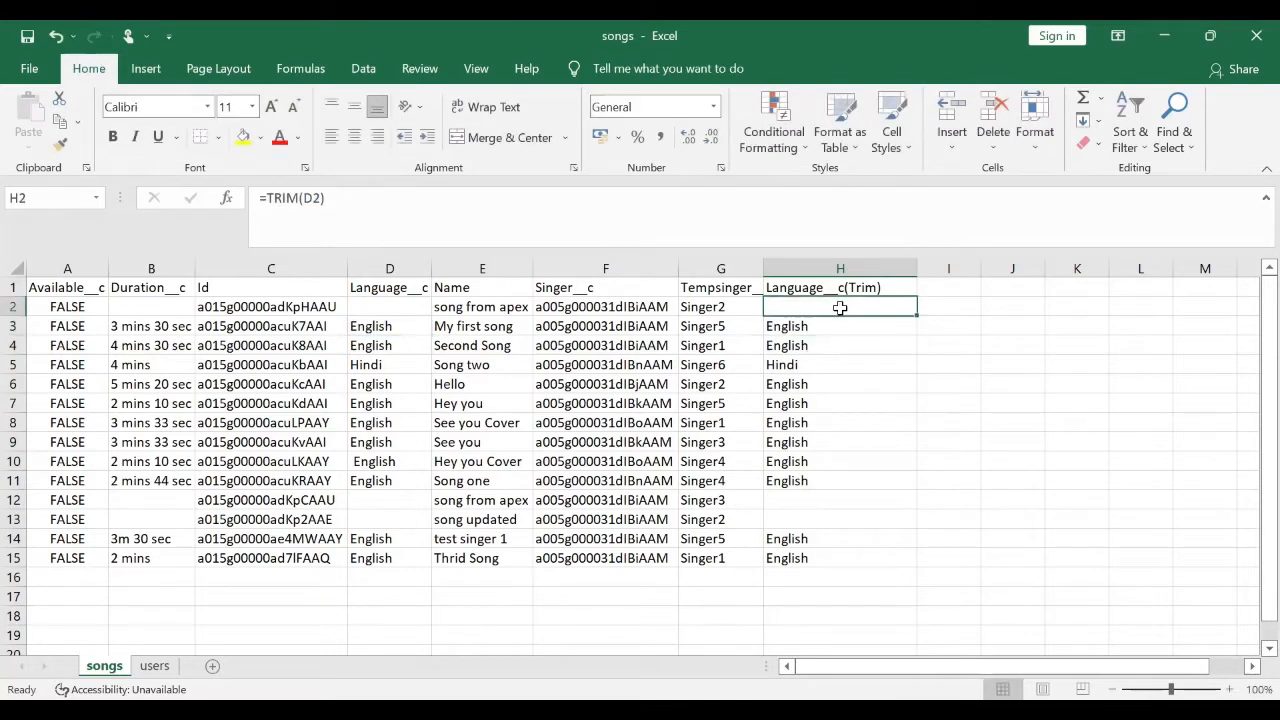
Convert the TRIM formulas in column H to static text by copying the column and pasting it over itself as values
{"action": "left_click", "coordinate": [836, 262]}
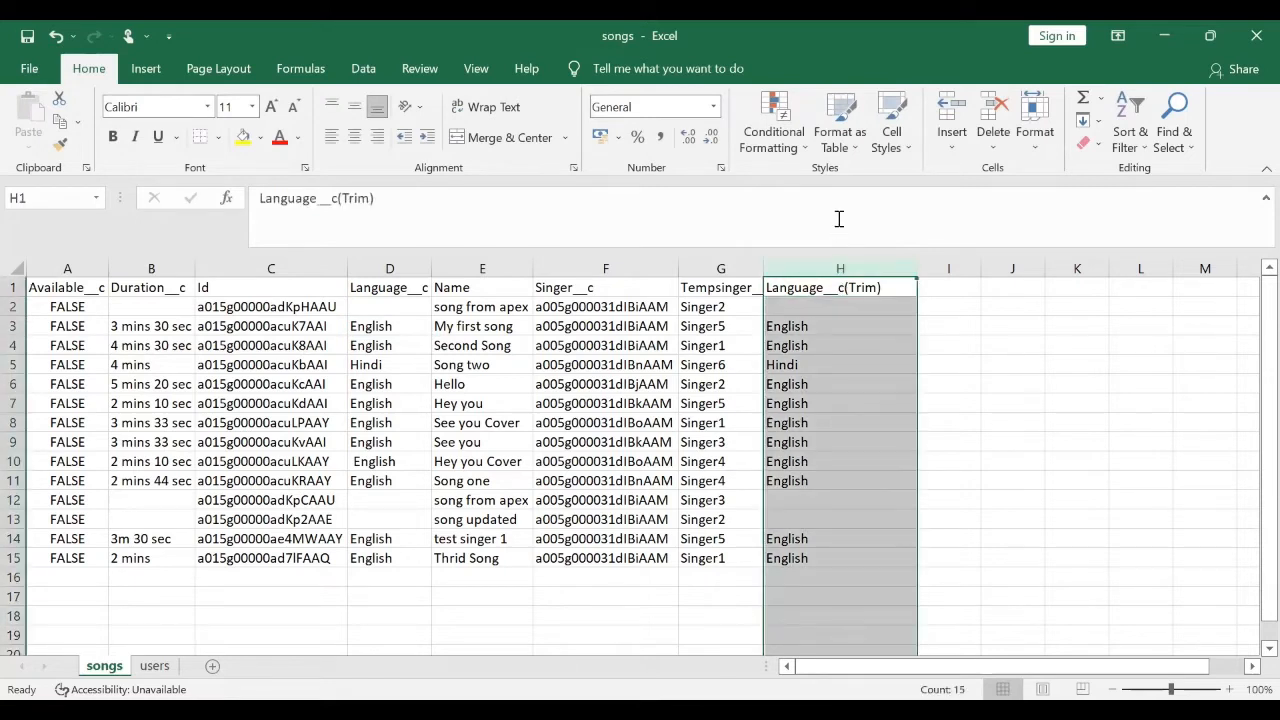
{"action": "right_click", "coordinate": [827, 280]}
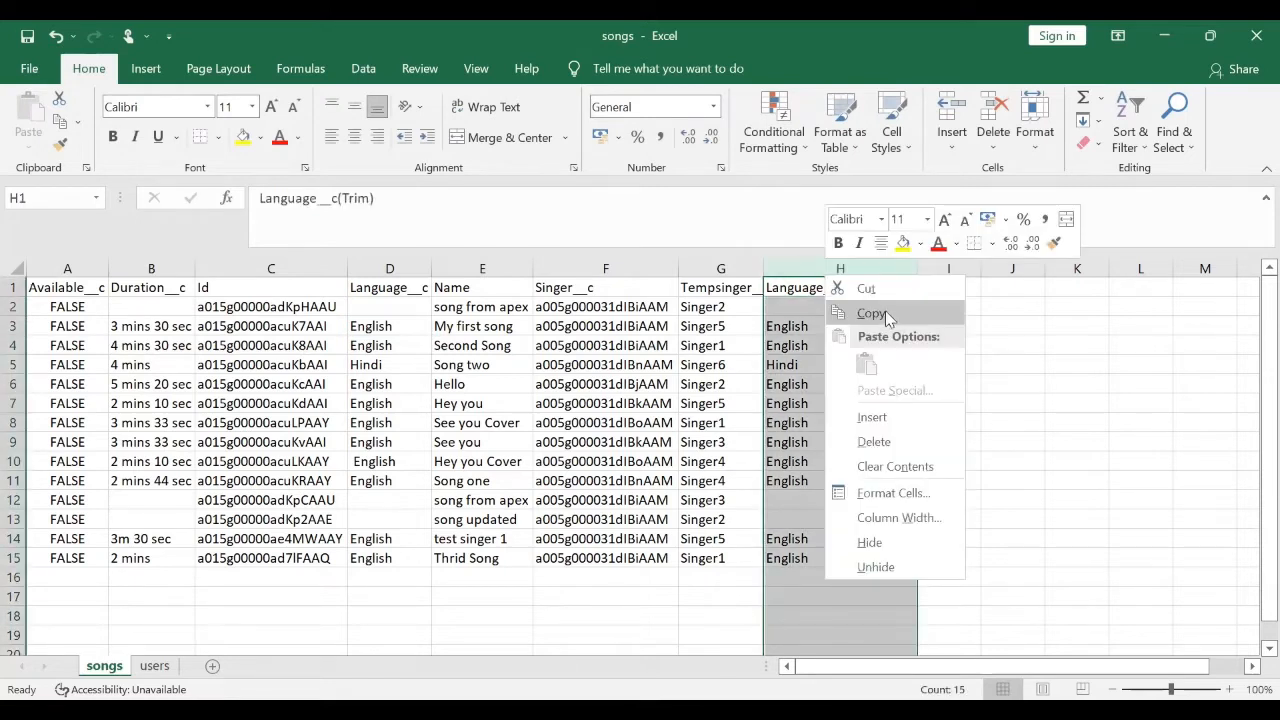
{"action": "left_click", "coordinate": [905, 310]}
{"action": "right_click", "coordinate": [846, 268]}
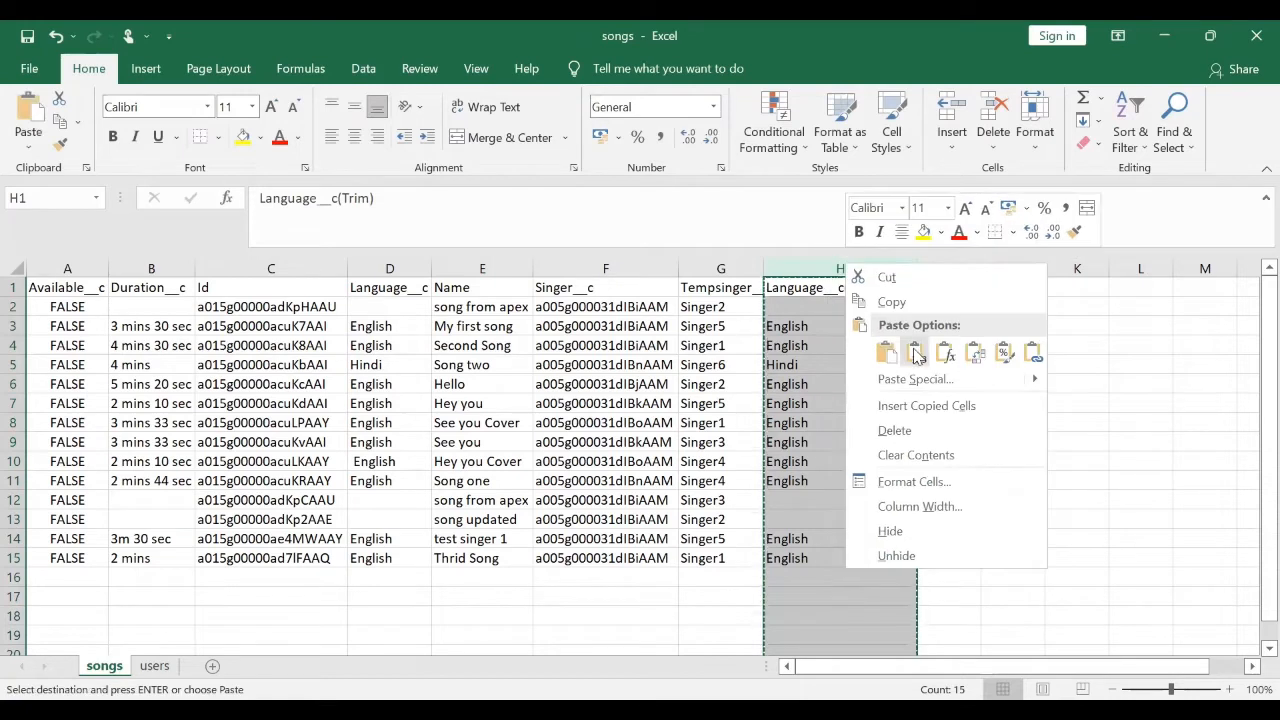
{"action": "left_click", "coordinate": [914, 351]}
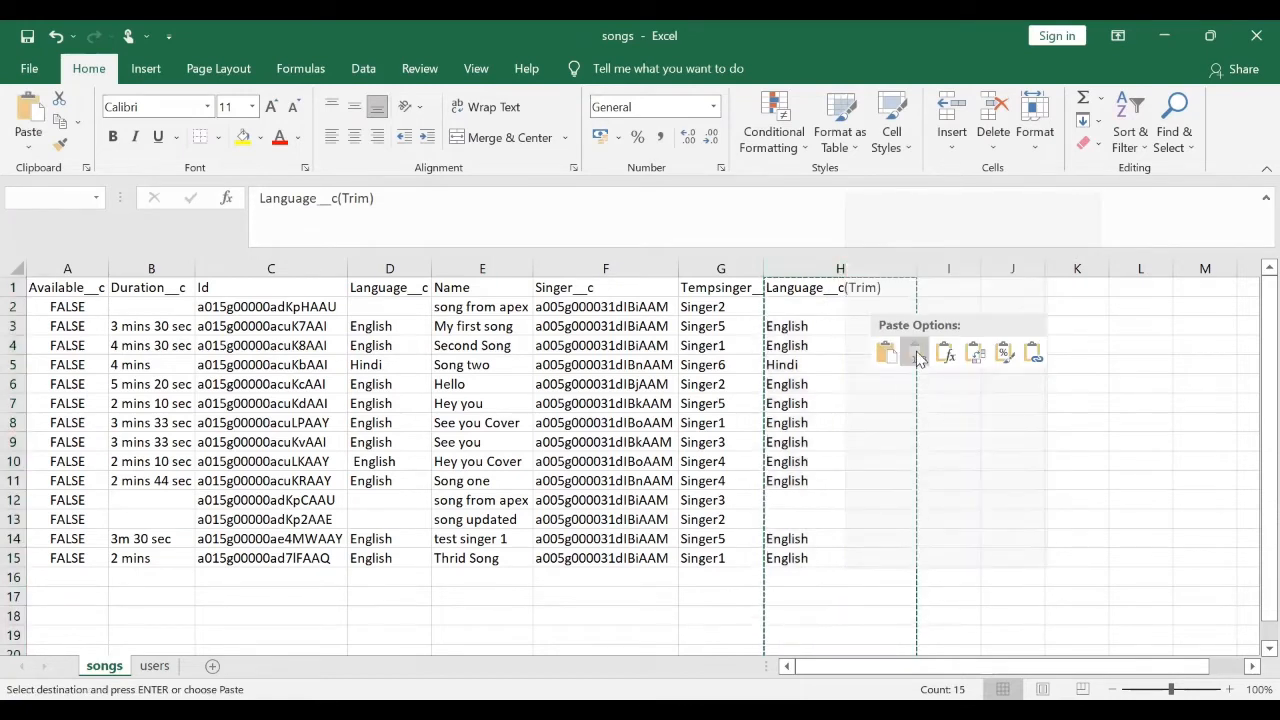
{"action": "left_click", "coordinate": [818, 325]}
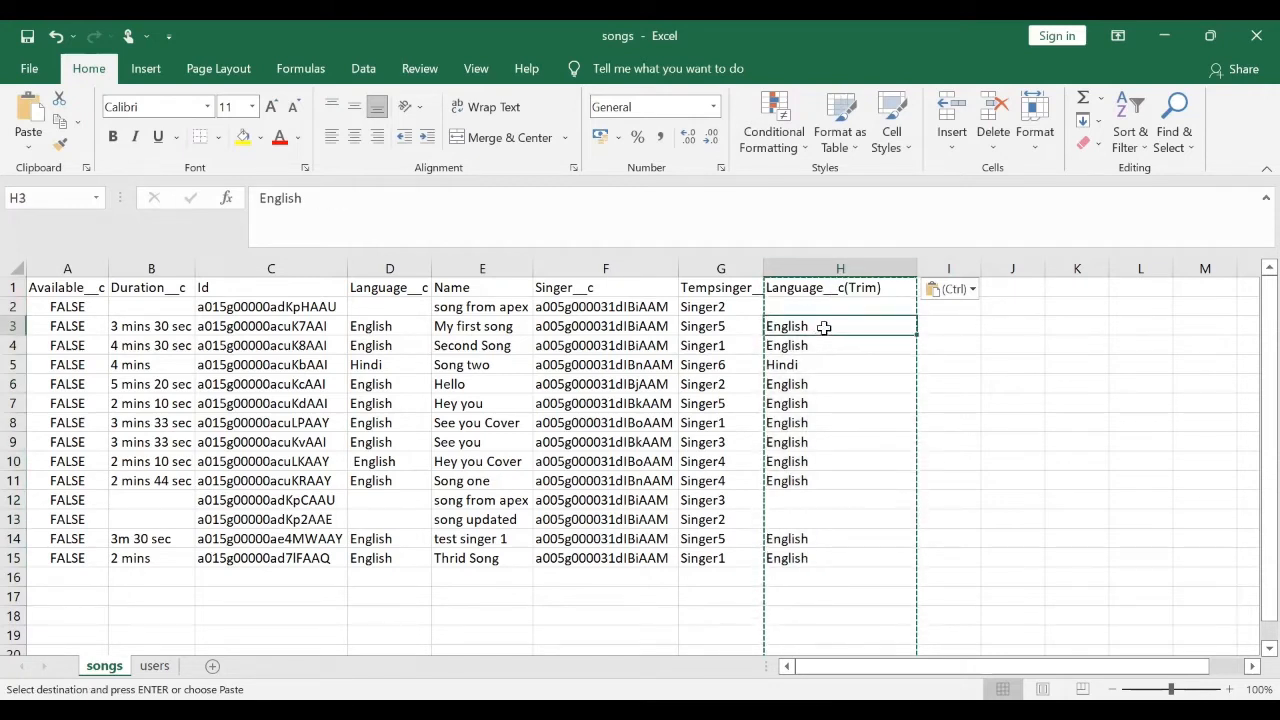
{"action": "left_click", "coordinate": [986, 364]}
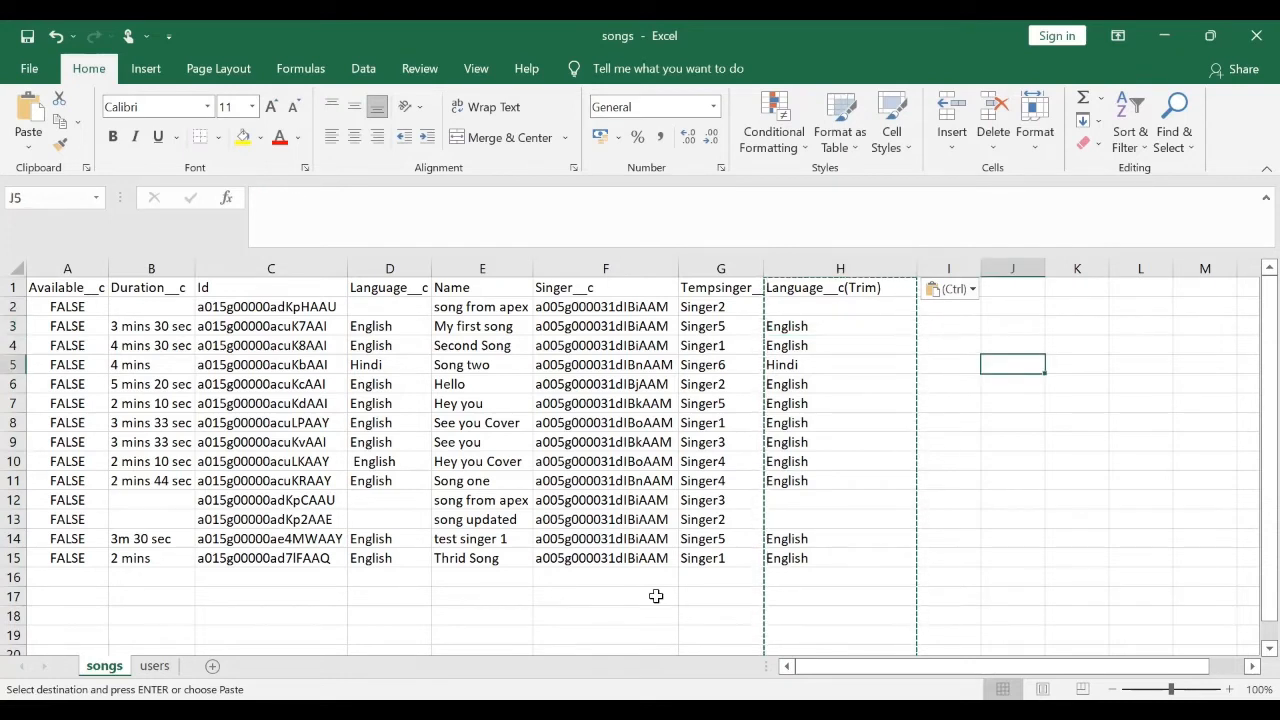
Compare the original Language__c entries in D3 and D10 with the trimmed column H, and clear the pending copy selection
{"action": "left_click", "coordinate": [357, 463]}
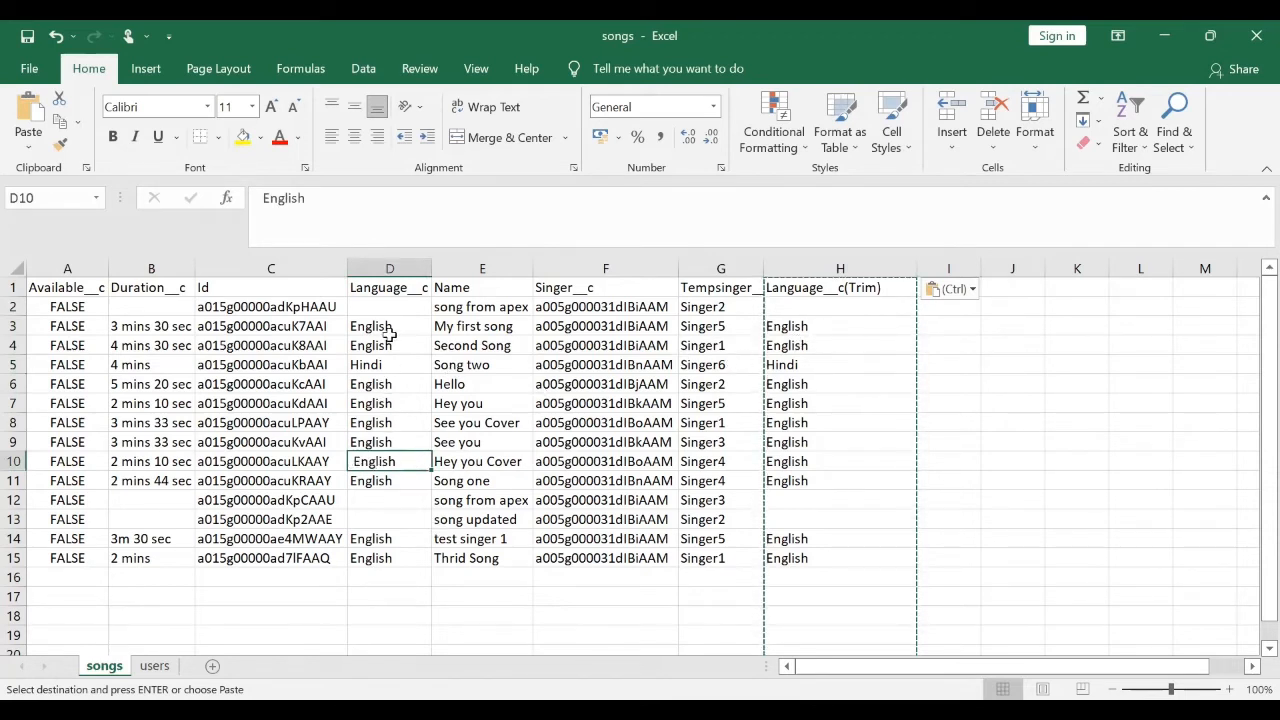
{"action": "left_click", "coordinate": [386, 266]}
{"action": "left_click", "coordinate": [404, 330]}
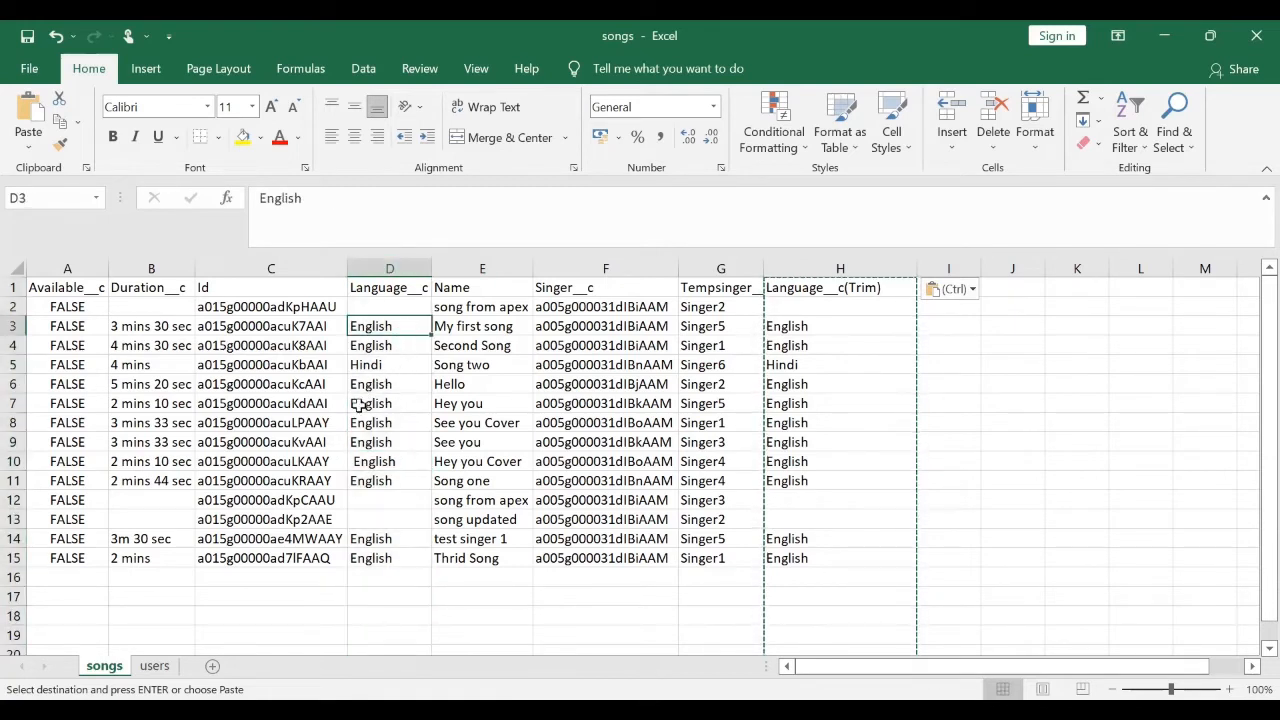
{"action": "left_click", "coordinate": [355, 462]}
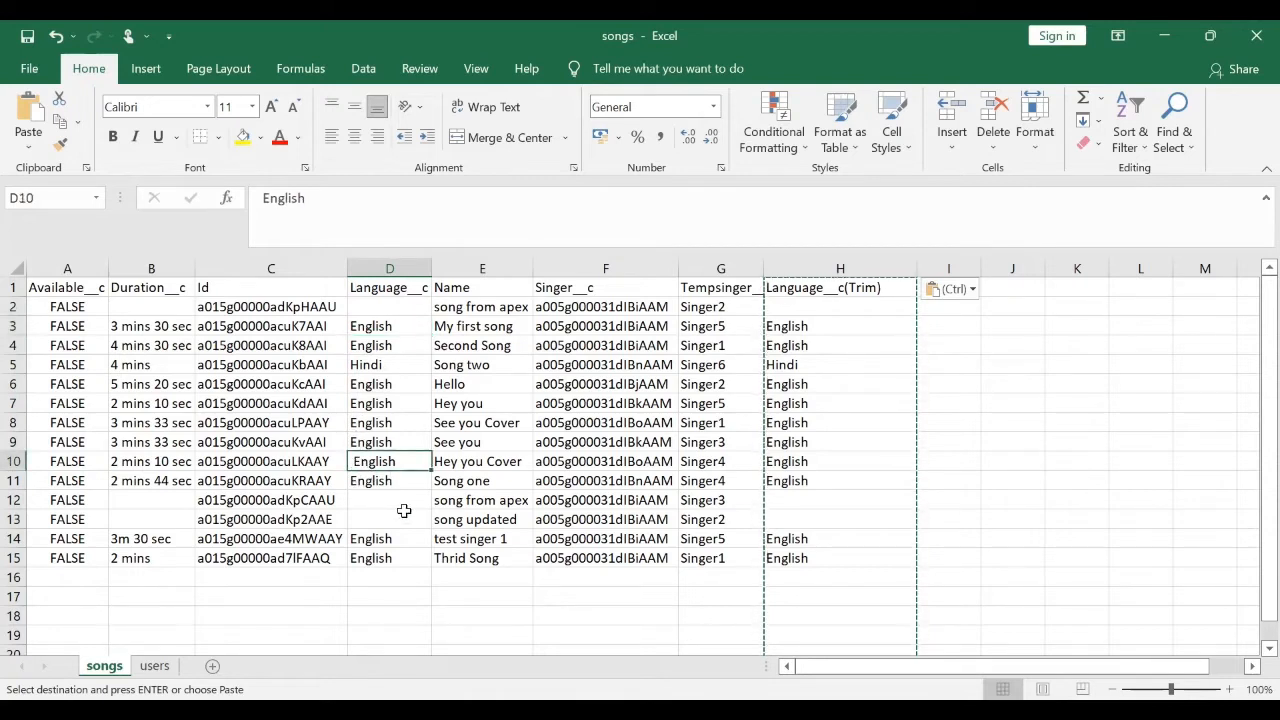
{"action": "left_click", "coordinate": [871, 306]}
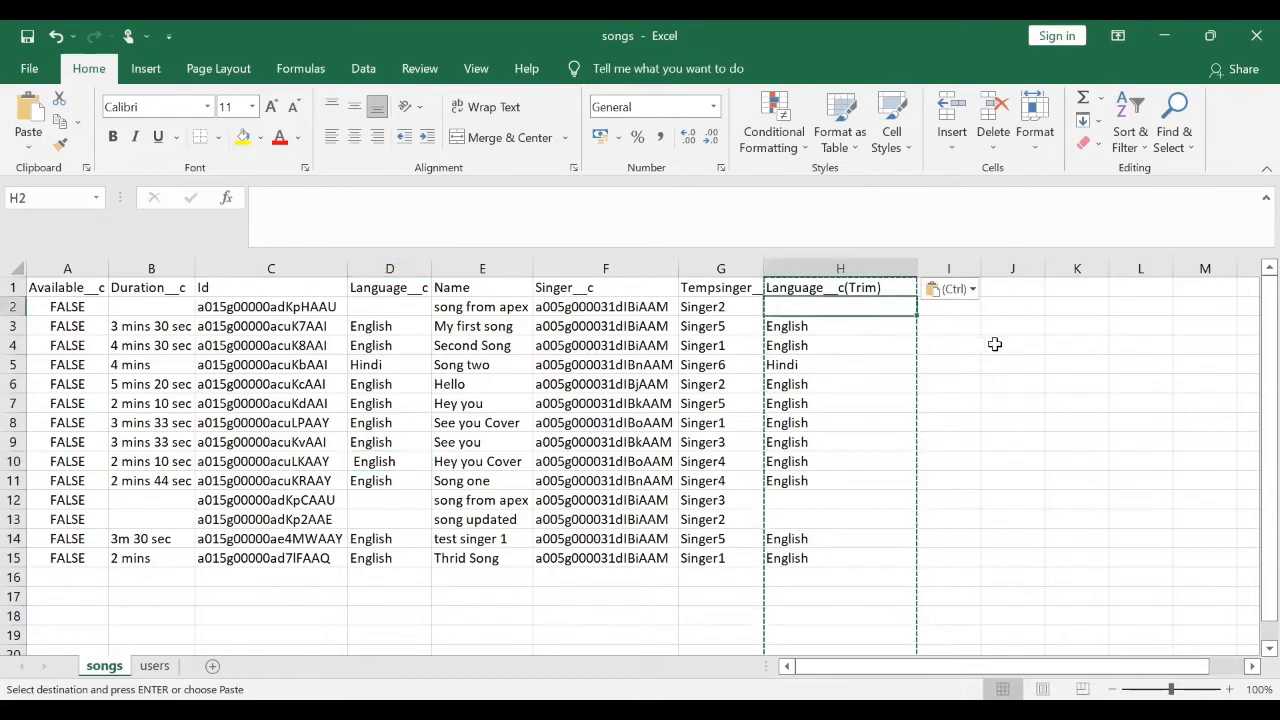
{"action": "left_click", "coordinate": [987, 346]}
{"action": "key", "text": "Escape"}
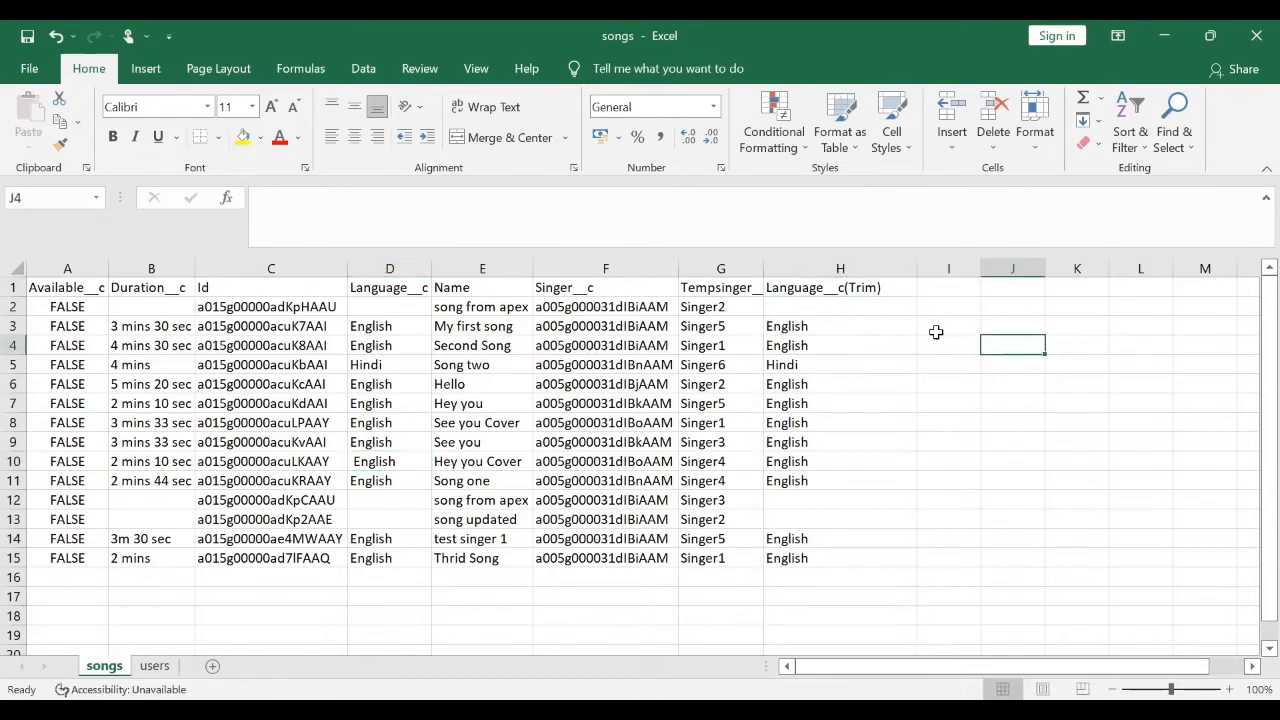
Inspect the contents of H3, H6 and H8 and of the original entry in D6 for stray spaces
{"action": "left_click", "coordinate": [862, 327]}
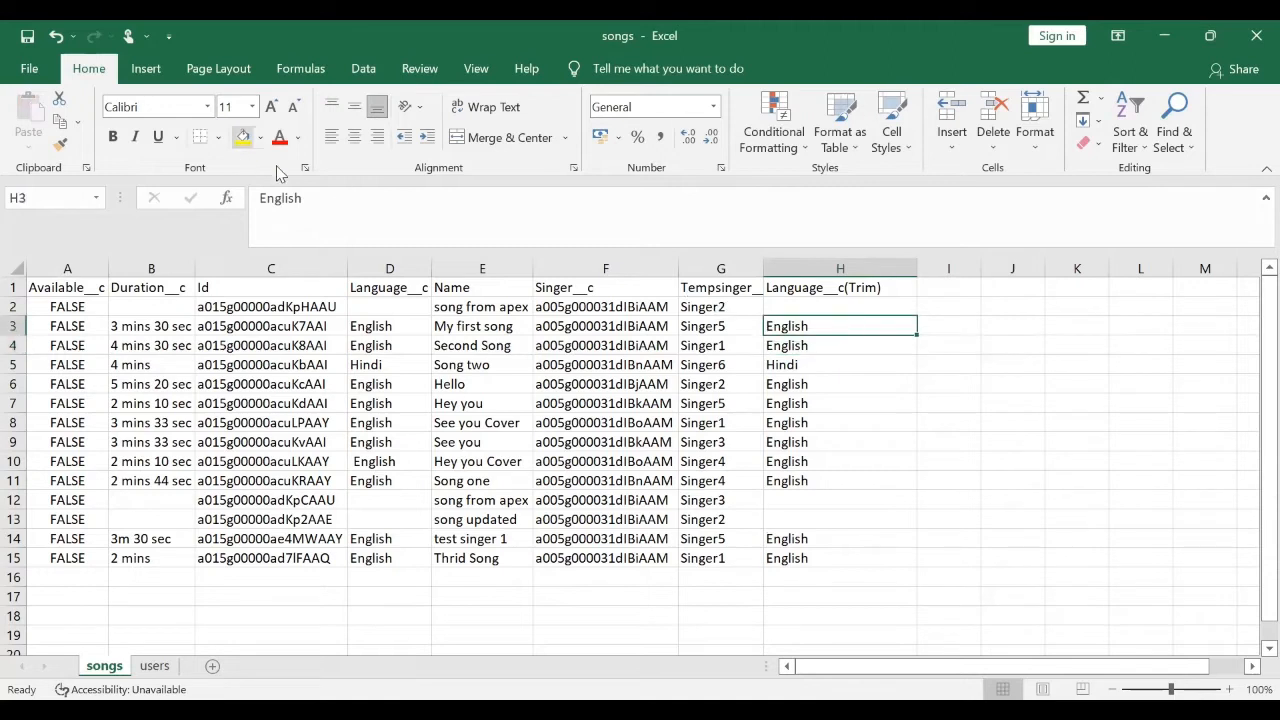
{"action": "left_click", "coordinate": [257, 198]}
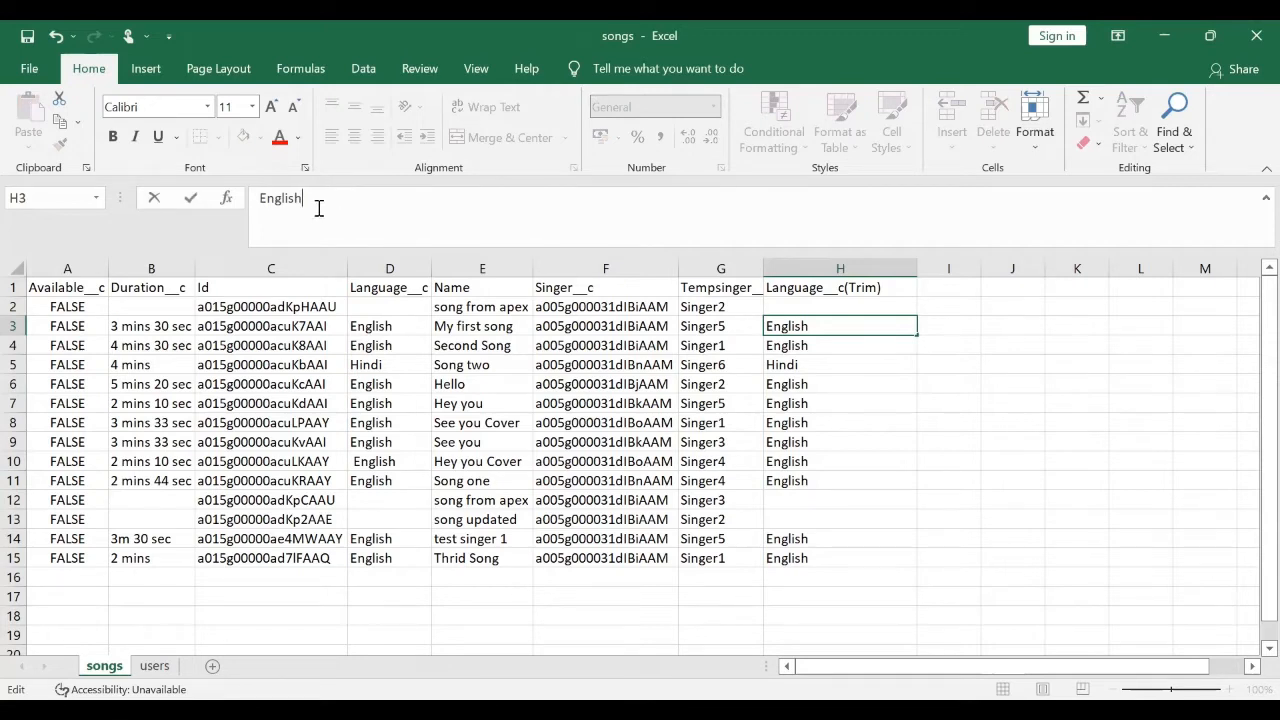
{"action": "left_click", "coordinate": [790, 347]}
{"action": "left_click", "coordinate": [790, 384]}
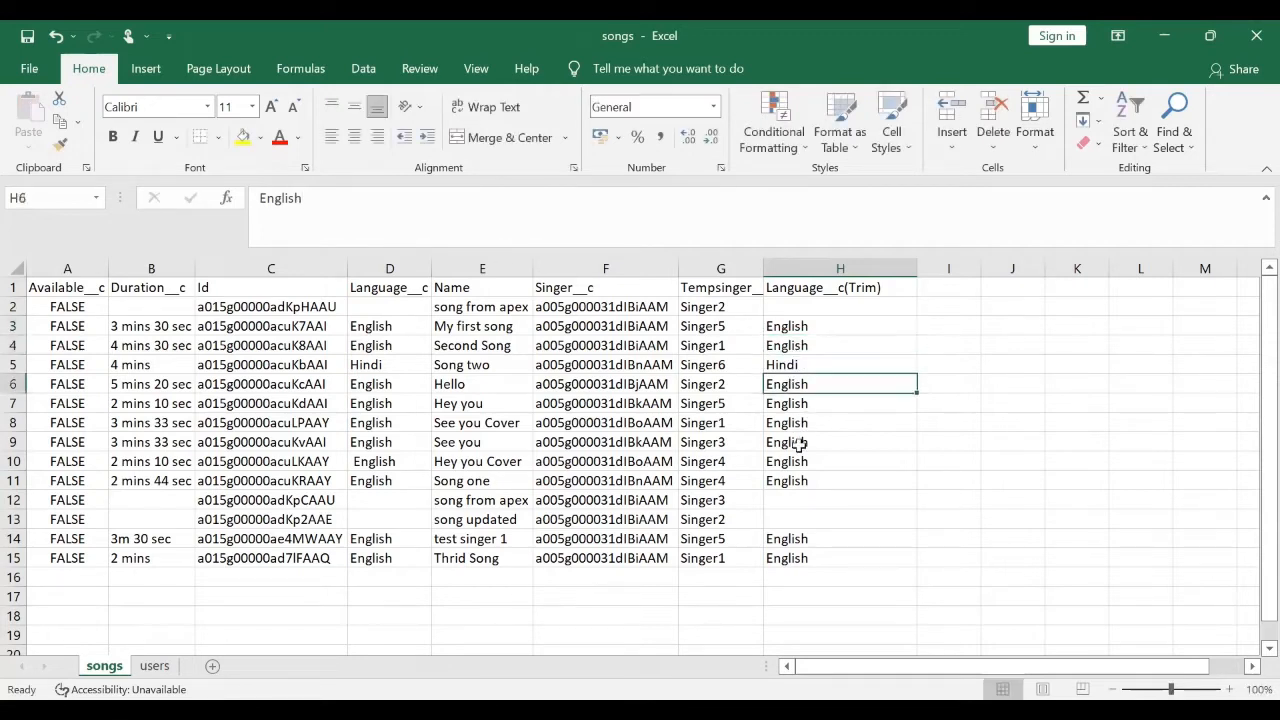
{"action": "left_click", "coordinate": [800, 422]}
{"action": "left_click", "coordinate": [398, 392]}
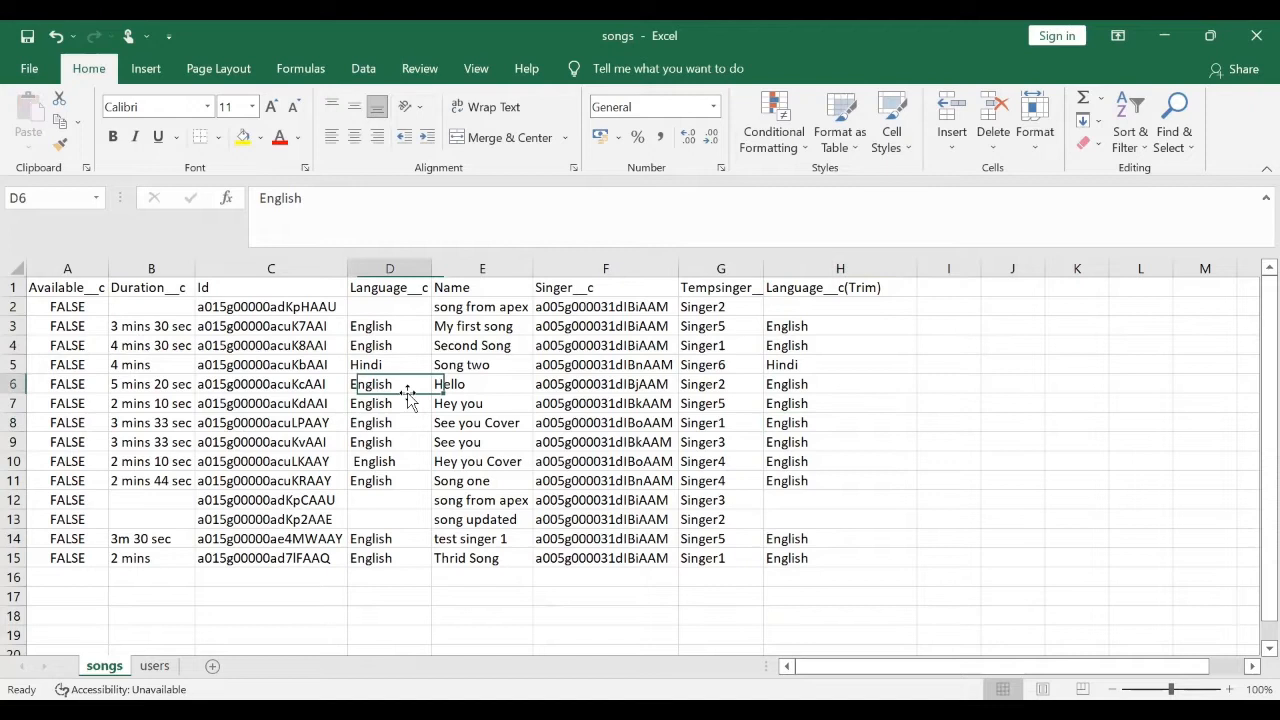
{"action": "left_click", "coordinate": [382, 203]}
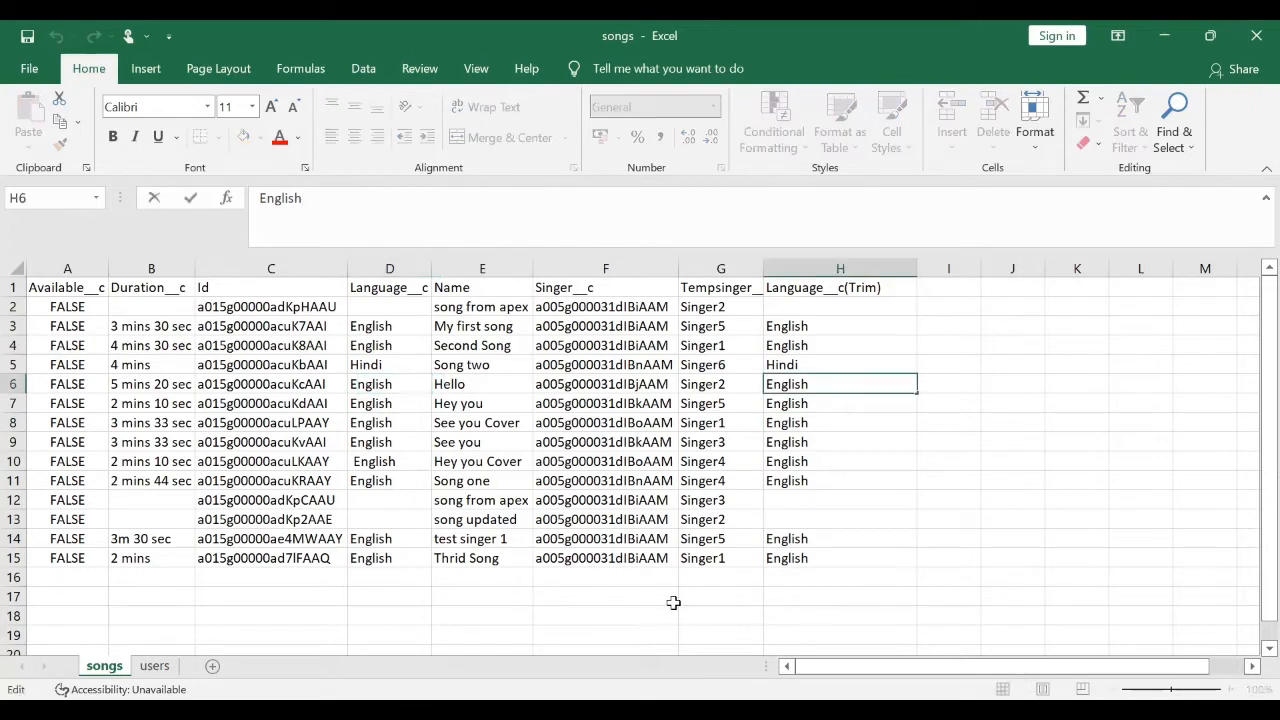
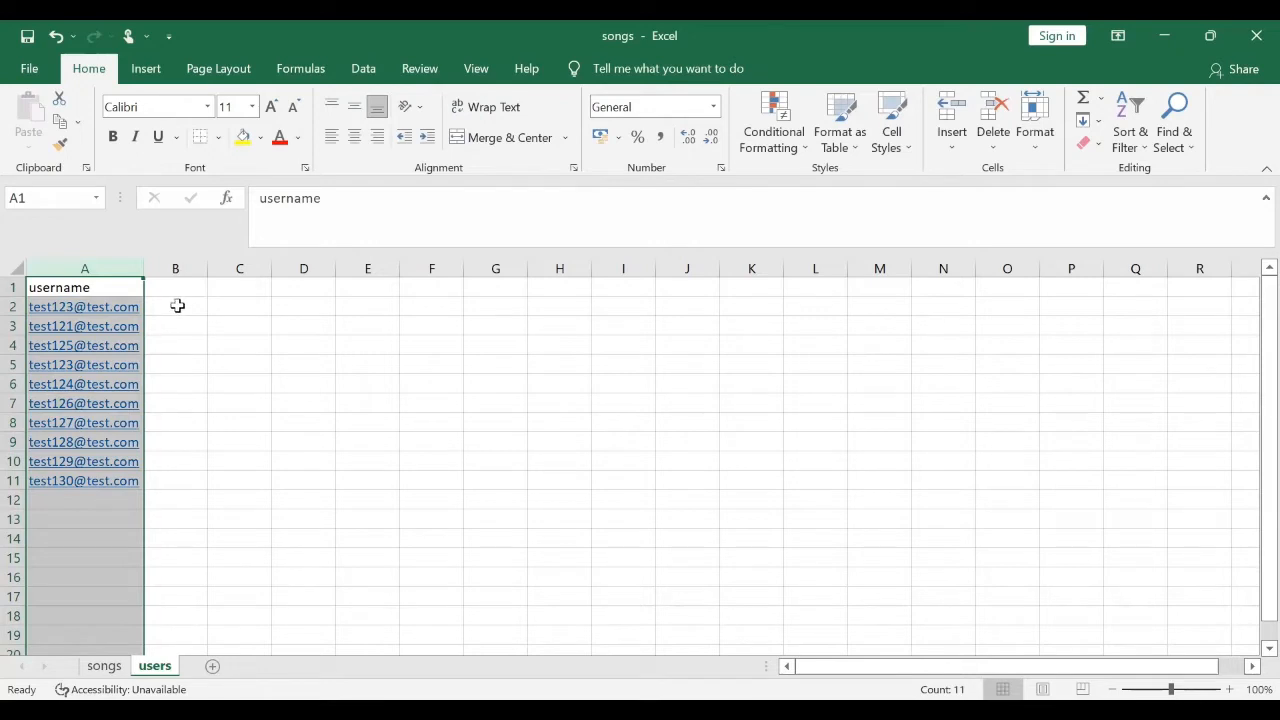
{"action": "left_click", "coordinate": [177, 305]}
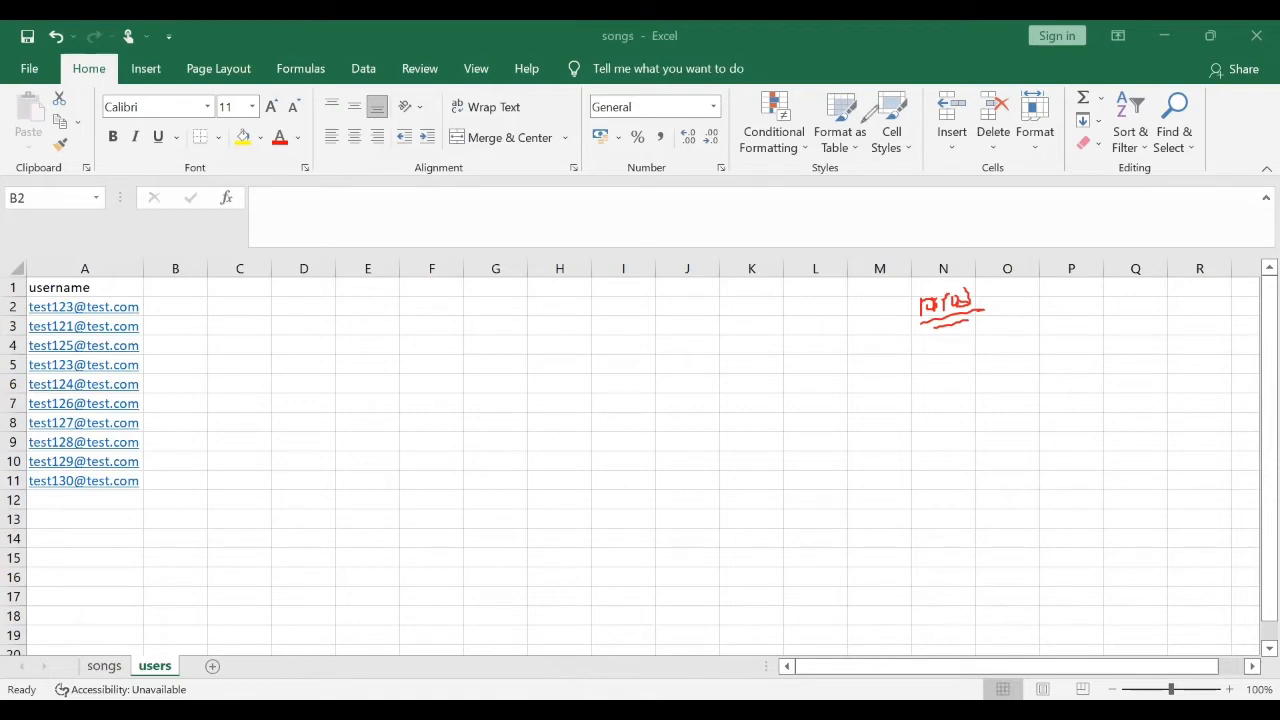
{"action": "left_click_drag", "start_coordinate": [926, 352], "coordinate": [994, 350]}
{"action": "left_click_drag", "start_coordinate": [993, 339], "coordinate": [986, 352]}
{"action": "left_click_drag", "start_coordinate": [938, 371], "coordinate": [994, 357]}
{"action": "left_click_drag", "start_coordinate": [945, 377], "coordinate": [980, 366]}
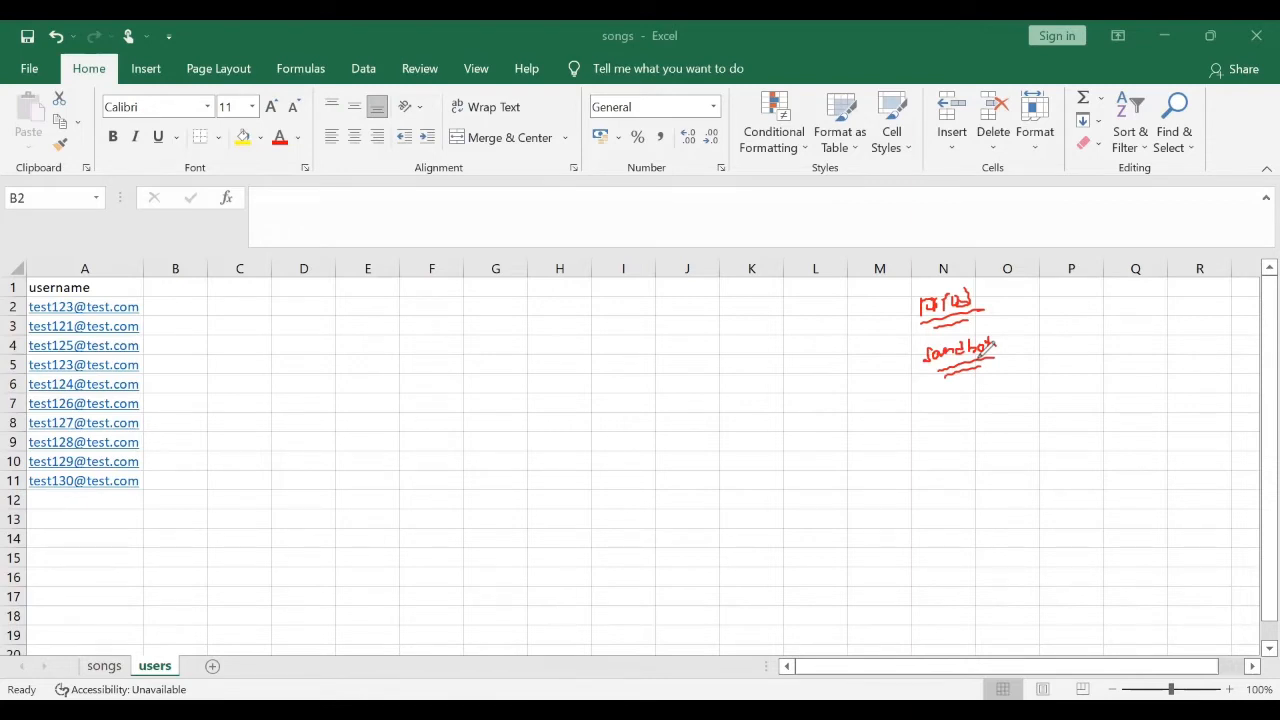
{"action": "left_click", "coordinate": [952, 404]}
{"action": "left_click_drag", "start_coordinate": [963, 409], "coordinate": [995, 409]}
{"action": "mouse_move", "coordinate": [836, 408]}
{"action": "left_mouse_down"}
{"action": "mouse_move", "coordinate": [918, 398]}
{"action": "mouse_move", "coordinate": [908, 402]}
{"action": "left_mouse_up"}
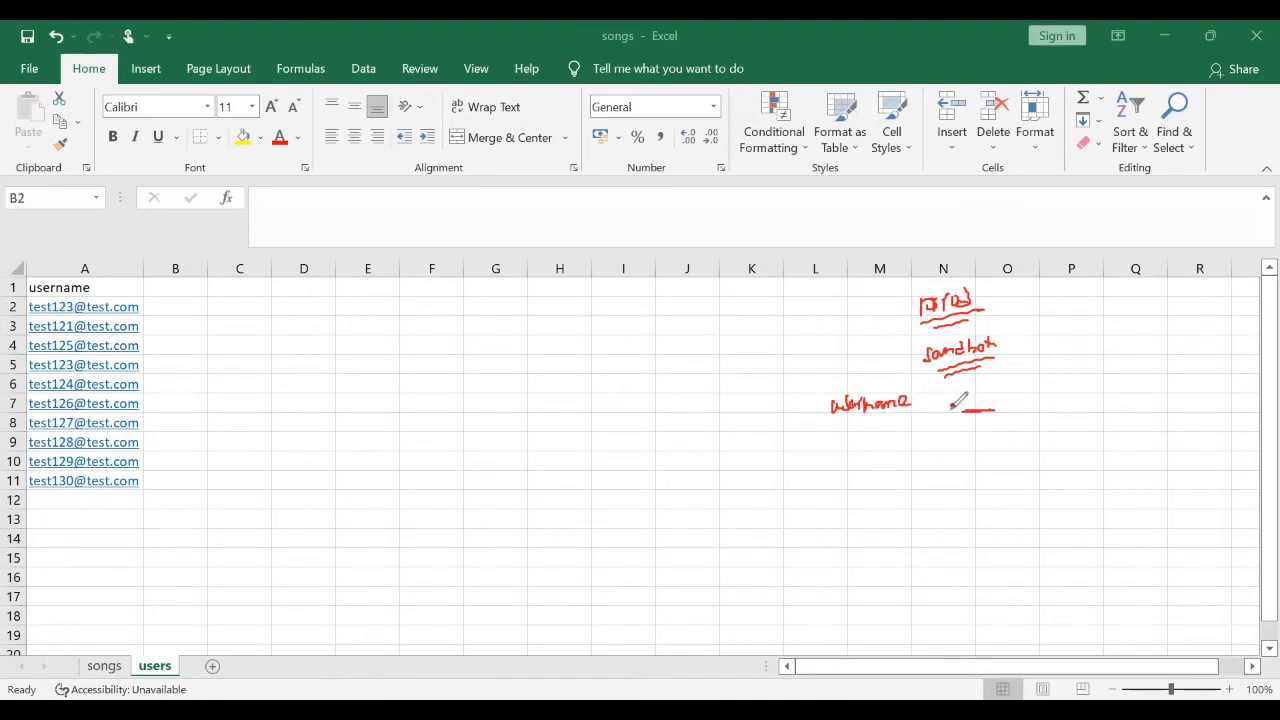
{"action": "left_click_drag", "start_coordinate": [965, 412], "coordinate": [988, 411]}
{"action": "left_click_drag", "start_coordinate": [834, 444], "coordinate": [988, 454]}
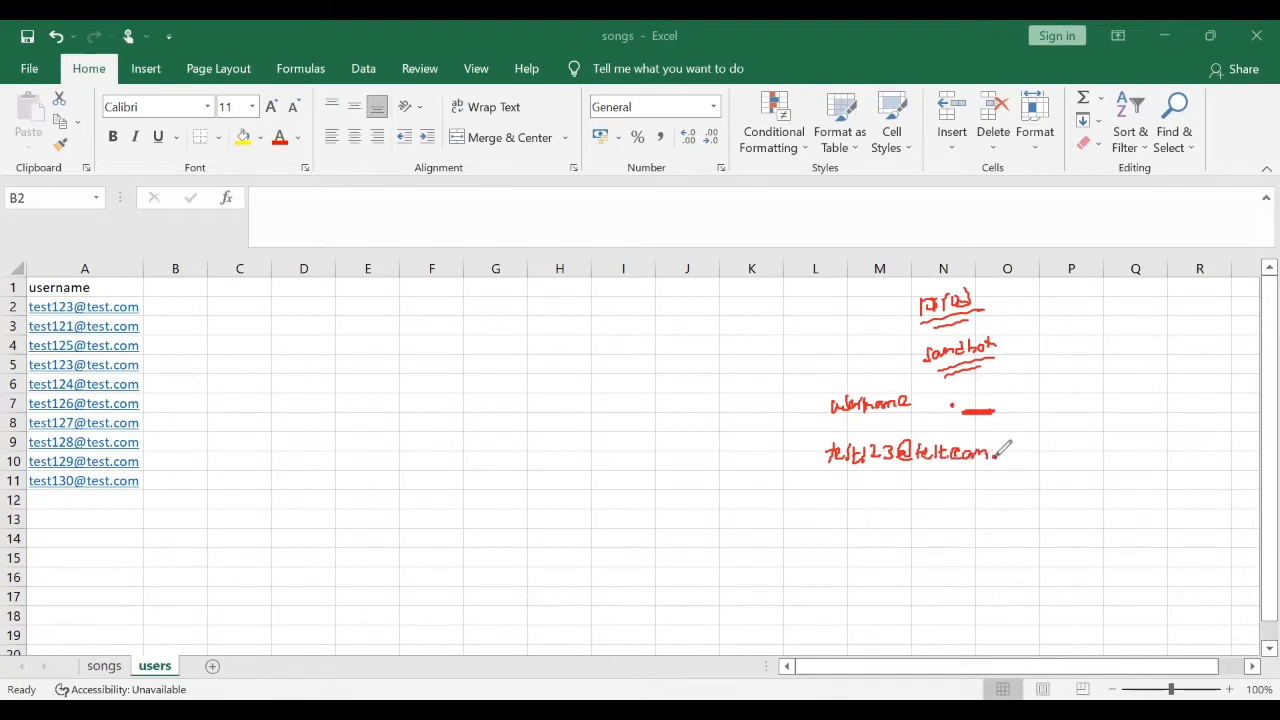
{"action": "mouse_move", "coordinate": [1008, 459]}
{"action": "left_mouse_down"}
{"action": "mouse_move", "coordinate": [1043, 446]}
{"action": "mouse_move", "coordinate": [1028, 459]}
{"action": "left_mouse_up"}
{"action": "left_click_drag", "start_coordinate": [826, 477], "coordinate": [1010, 485]}
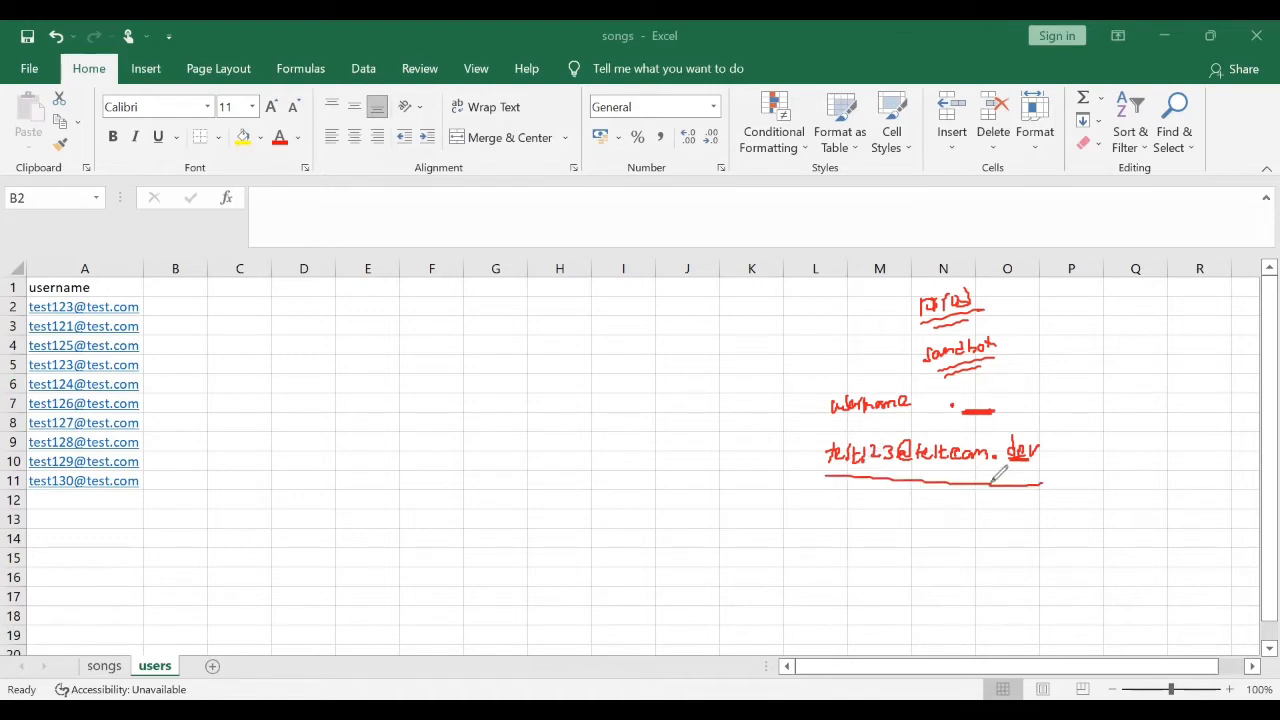
{"action": "mouse_move", "coordinate": [819, 488]}
{"action": "left_mouse_down"}
{"action": "mouse_move", "coordinate": [819, 437]}
{"action": "mouse_move", "coordinate": [1014, 420]}
{"action": "mouse_move", "coordinate": [1047, 486]}
{"action": "left_mouse_up"}
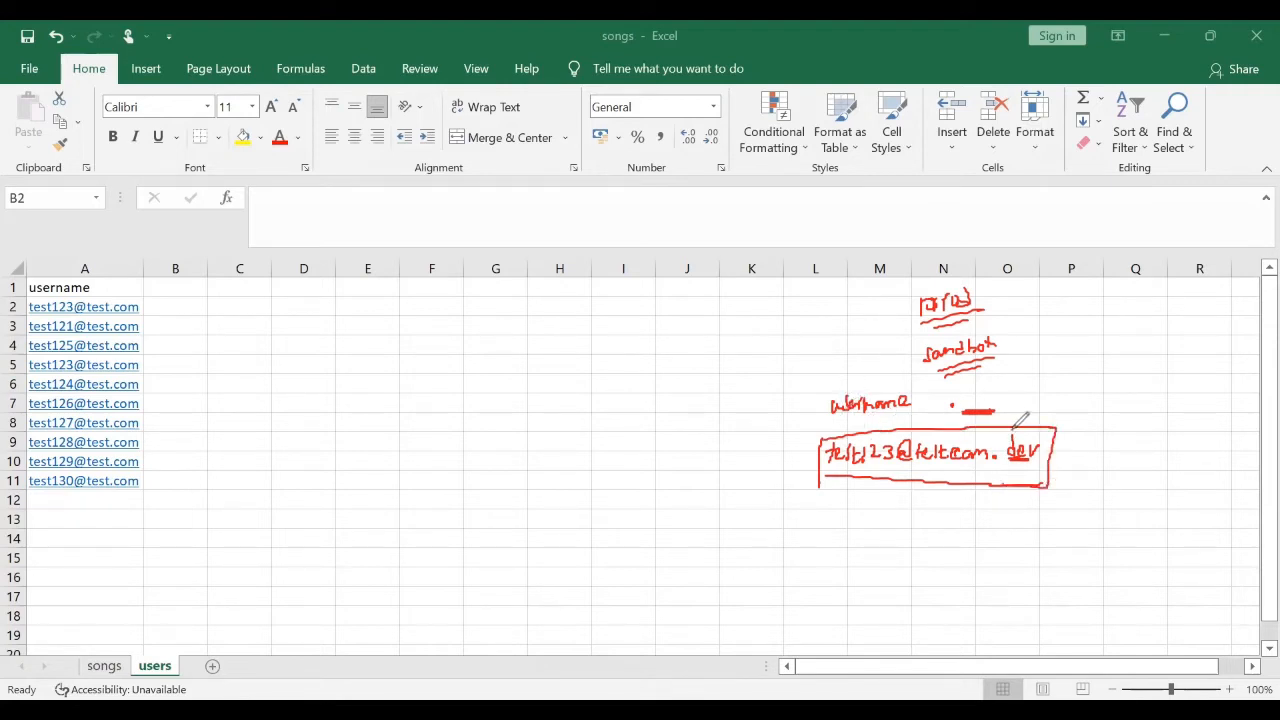
{"action": "mouse_move", "coordinate": [1013, 428]}
{"action": "left_mouse_down"}
{"action": "mouse_move", "coordinate": [1008, 468]}
{"action": "mouse_move", "coordinate": [1052, 460]}
{"action": "mouse_move", "coordinate": [1012, 420]}
{"action": "mouse_move", "coordinate": [1045, 400]}
{"action": "left_mouse_up"}
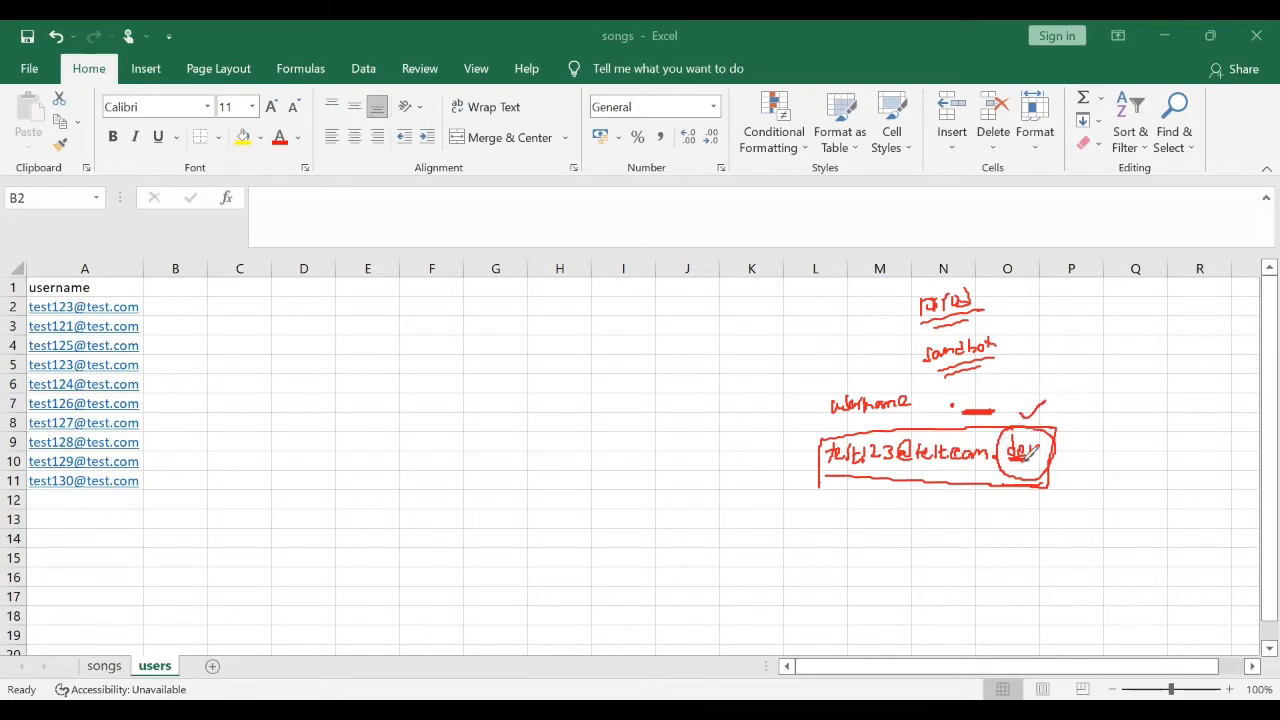
{"action": "left_click_drag", "start_coordinate": [106, 262], "coordinate": [137, 246]}
{"action": "left_click", "coordinate": [490, 527]}
{"action": "left_click", "coordinate": [579, 261]}
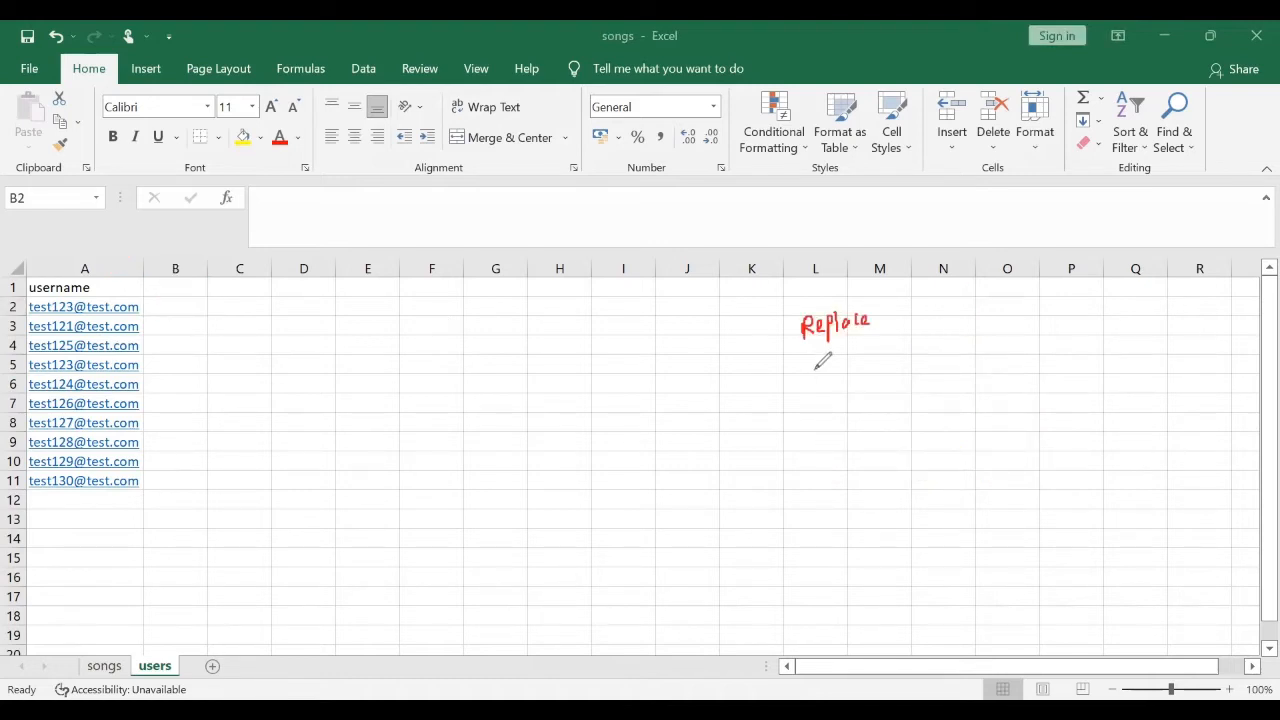
{"action": "left_click_drag", "start_coordinate": [810, 366], "coordinate": [846, 366]}
{"action": "left_click_drag", "start_coordinate": [806, 411], "coordinate": [880, 403]}
{"action": "left_click_drag", "start_coordinate": [804, 384], "coordinate": [854, 380]}
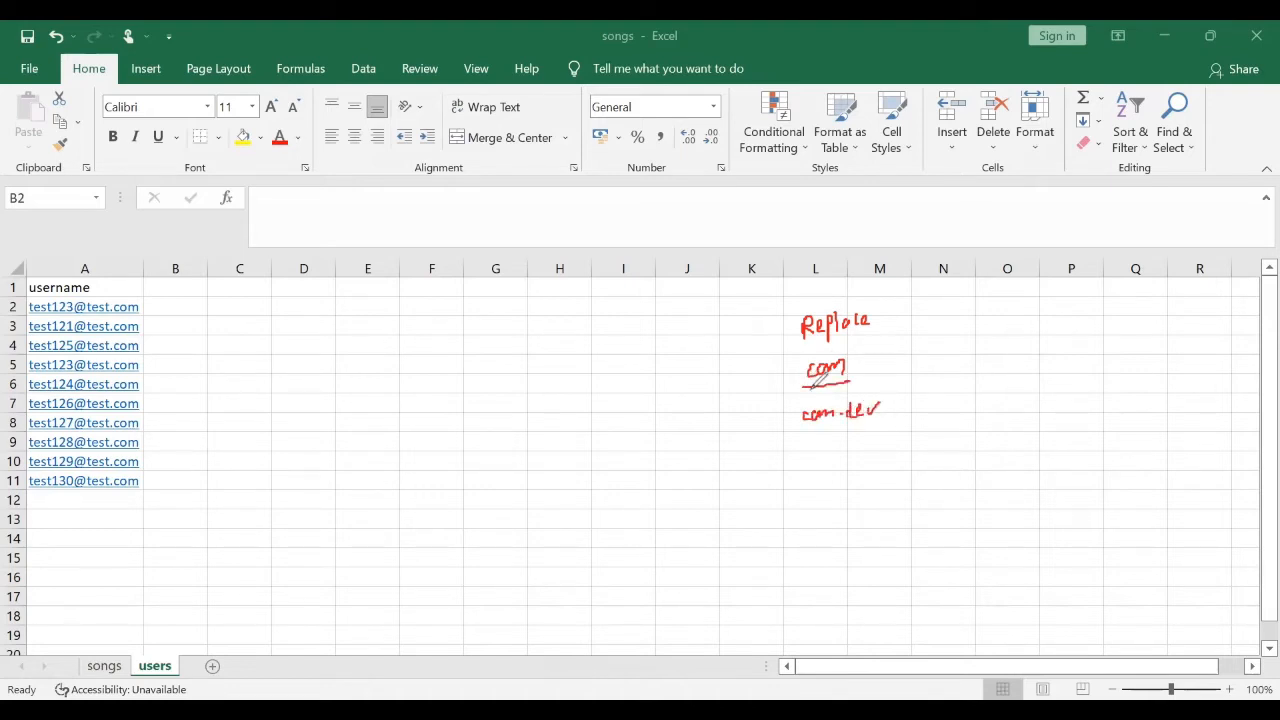
{"action": "left_click", "coordinate": [800, 373]}
{"action": "left_click_drag", "start_coordinate": [798, 368], "coordinate": [788, 420]}
Replace all occurrences of com with com.dev in the usernames on the users sheet and widen column A to fit
{"action": "key", "text": "ctrl+f"}
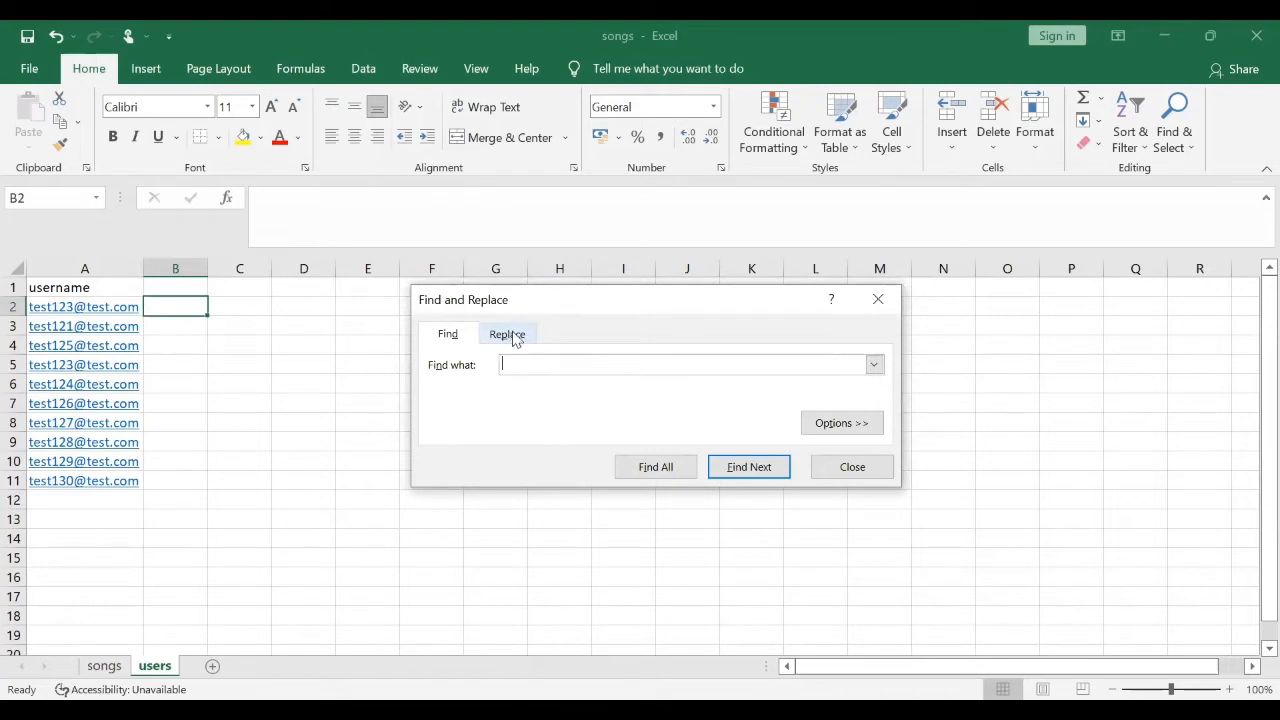
{"action": "left_click", "coordinate": [508, 342]}
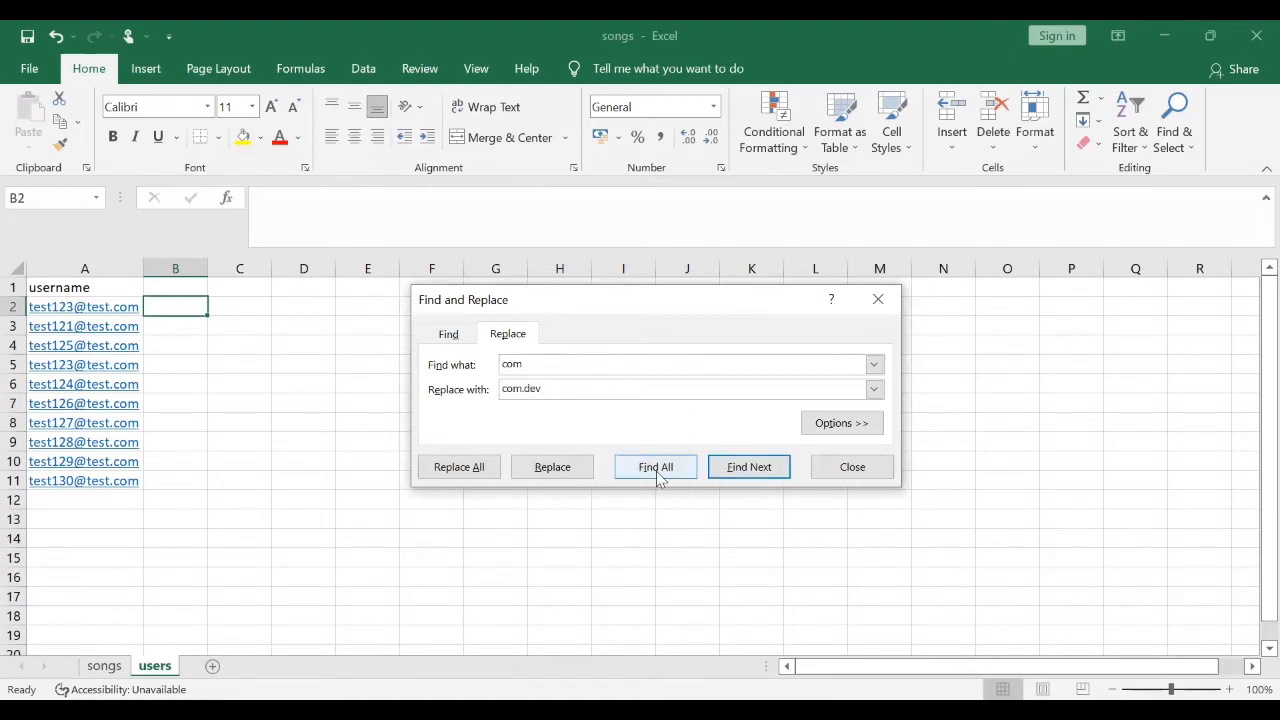
{"action": "left_click", "coordinate": [466, 474]}
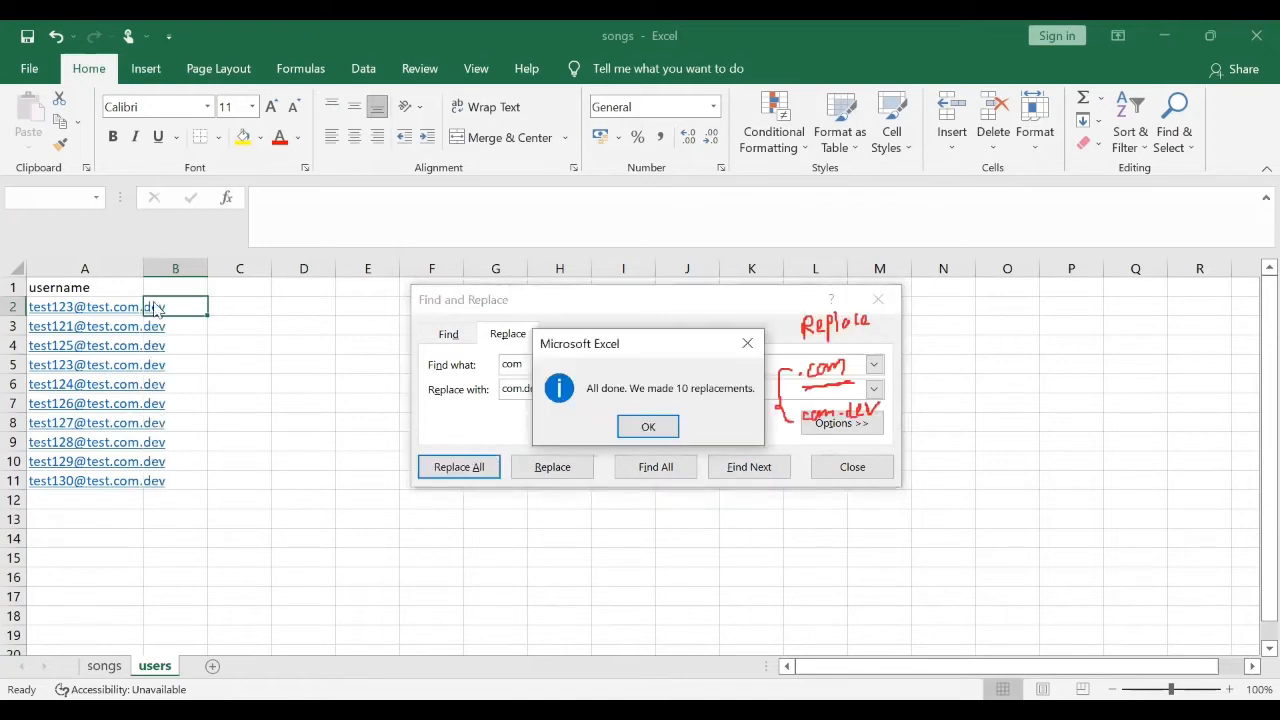
{"action": "left_click", "coordinate": [647, 427]}
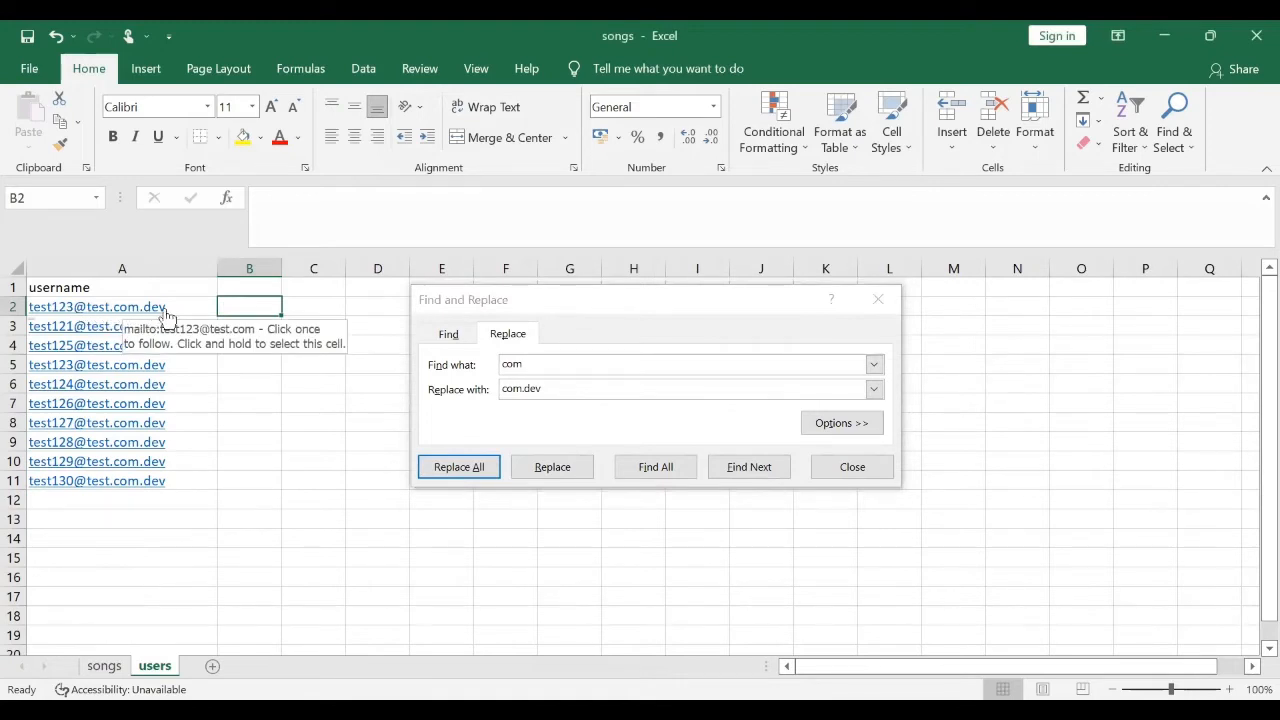
Undo the widening of column A and the com.dev replacement, and close Find and Replace
{"action": "key", "text": "ctrl+z"}
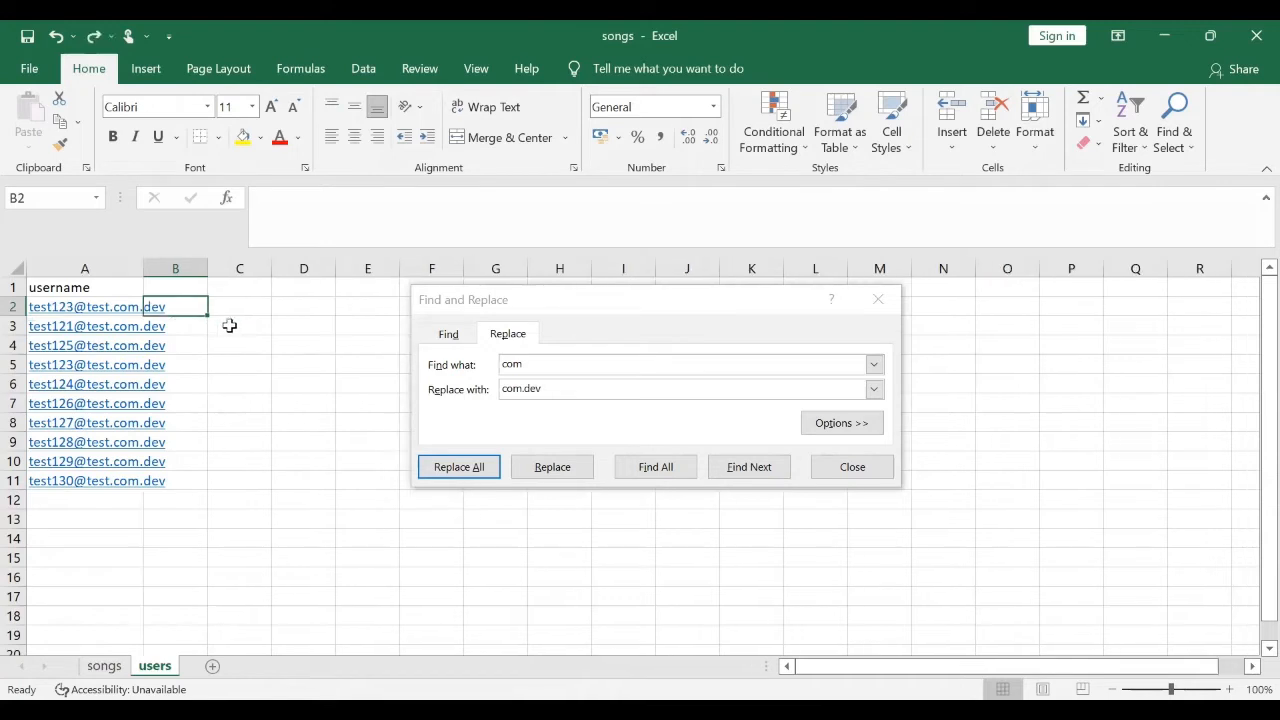
{"action": "key", "text": "ctrl+z"}
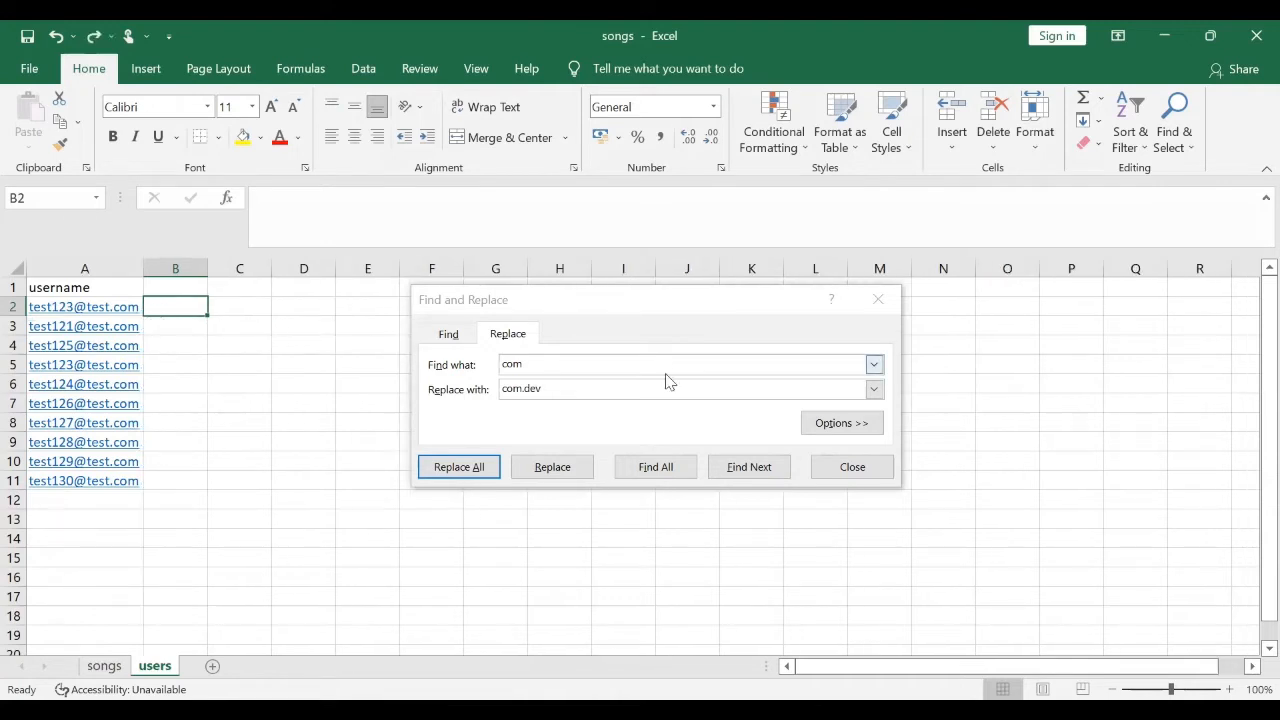
{"action": "key", "text": "Escape"}
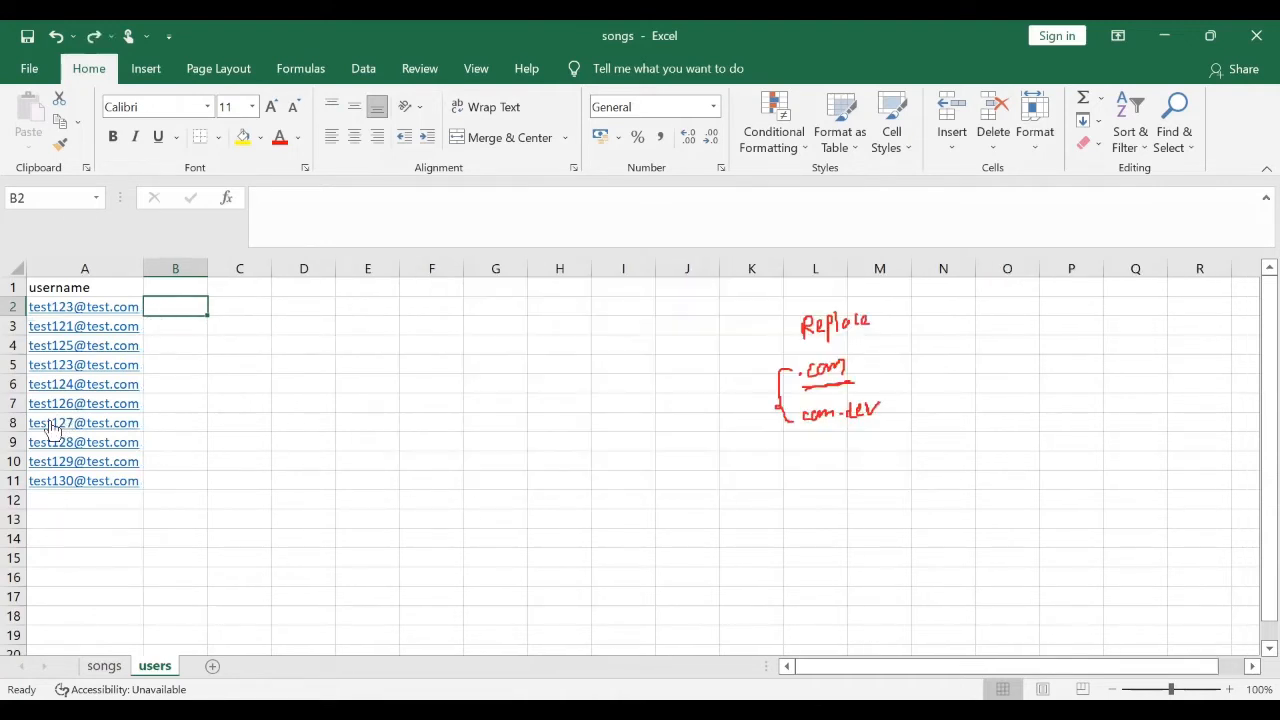
Insert com directly before the @ sign of the username in A8 and widen column A to fit
{"action": "double_click", "coordinate": [77, 423]}
{"action": "type", "text": "com"}
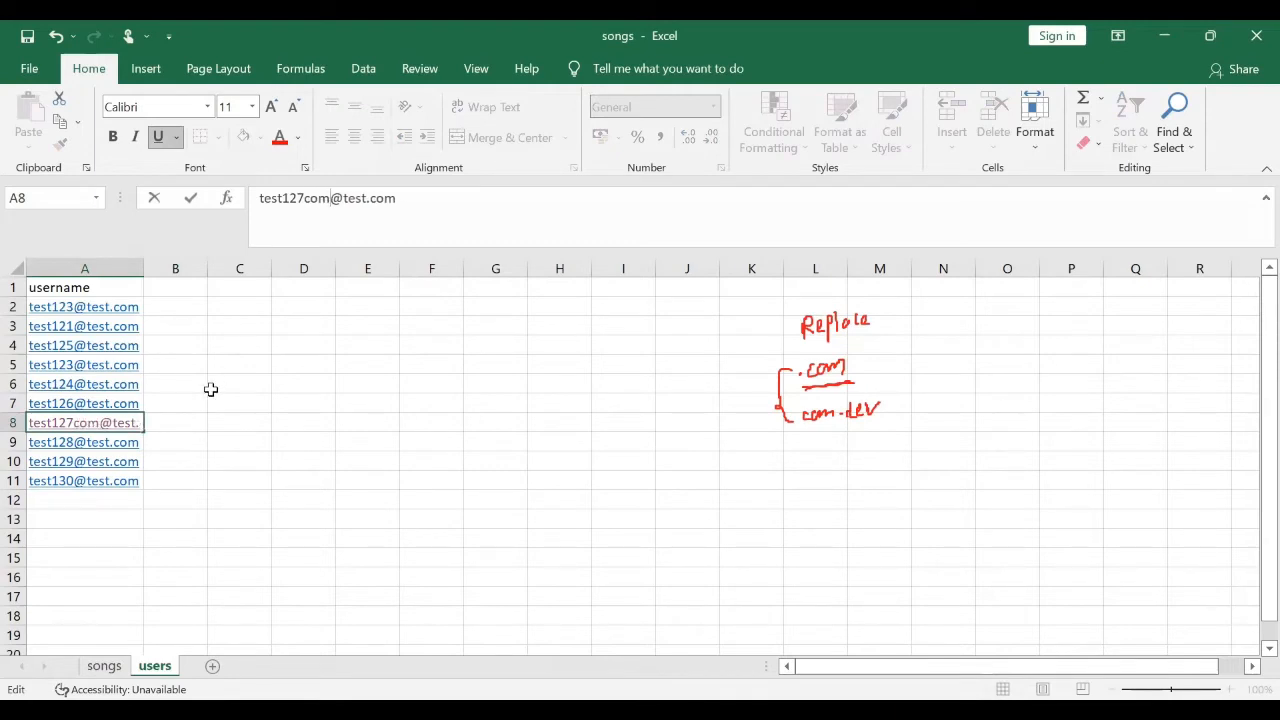
{"action": "left_click", "coordinate": [297, 402]}
{"action": "left_click", "coordinate": [404, 403]}
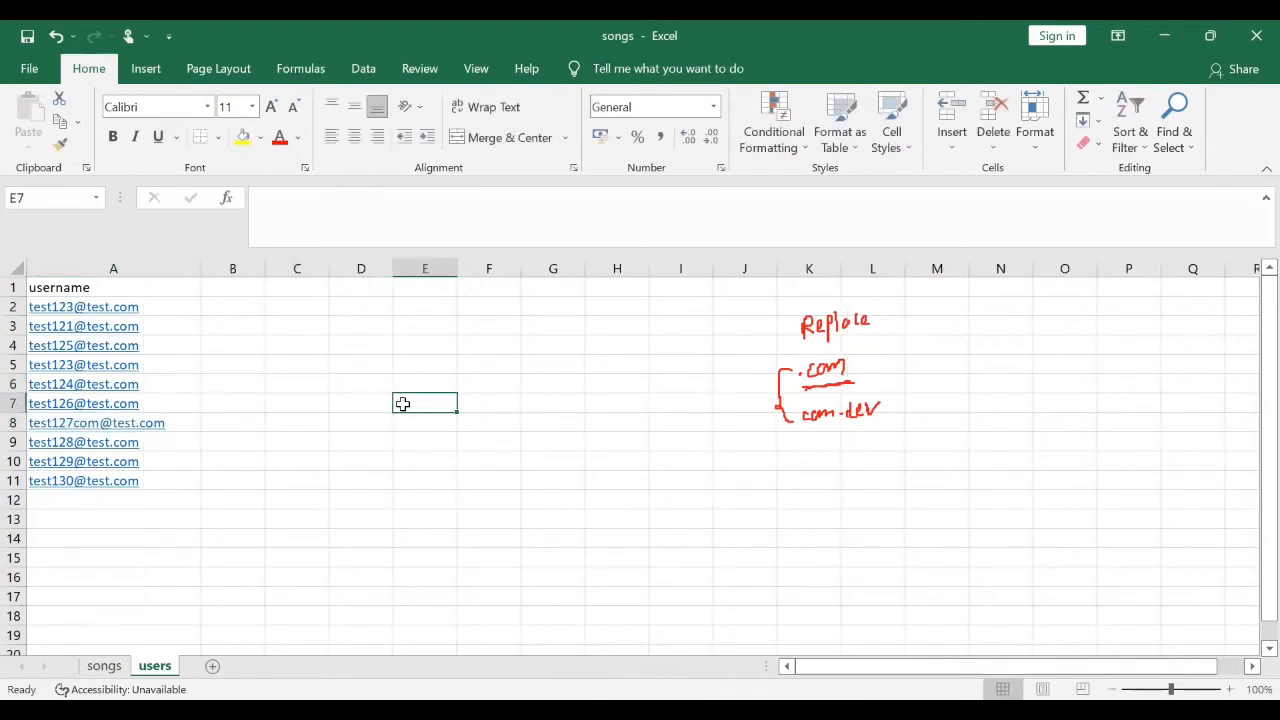
Try replacing all occurrences of com with com.dev in the usernames, close Find and Replace, and undo the replacement
{"action": "key", "text": "ctrl+f"}
{"action": "left_click", "coordinate": [510, 360]}
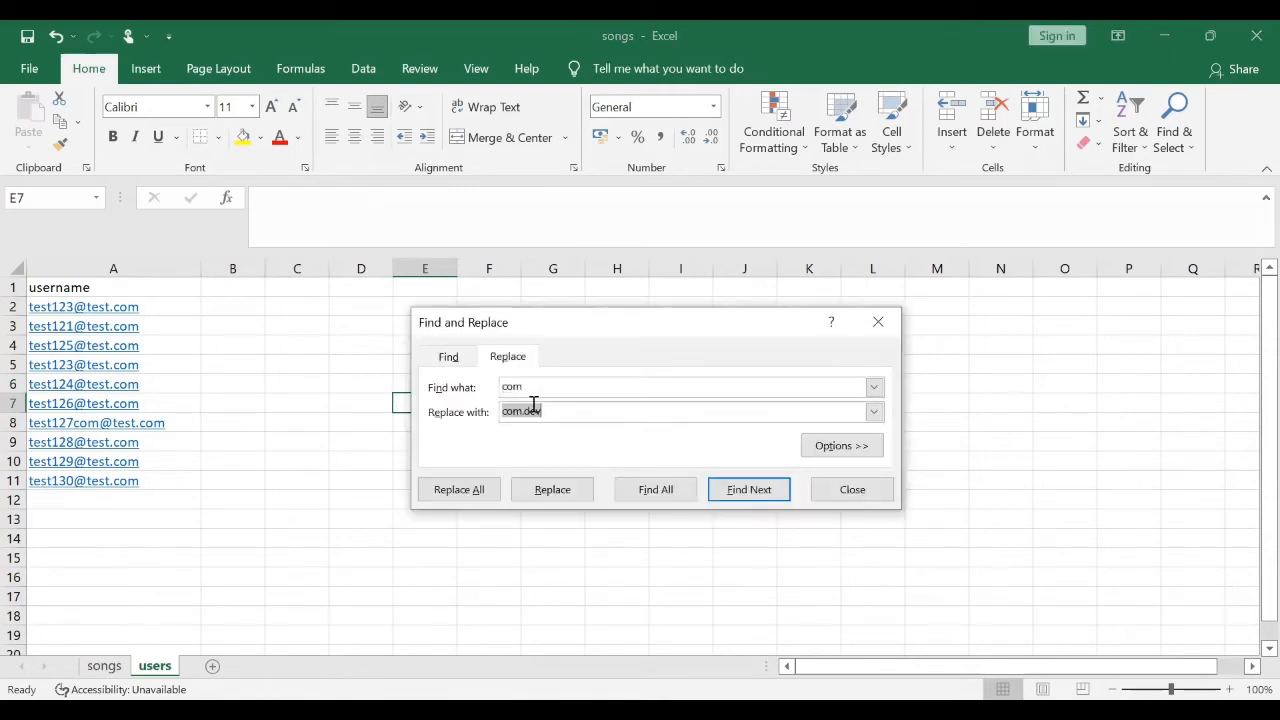
{"action": "left_click", "coordinate": [470, 495]}
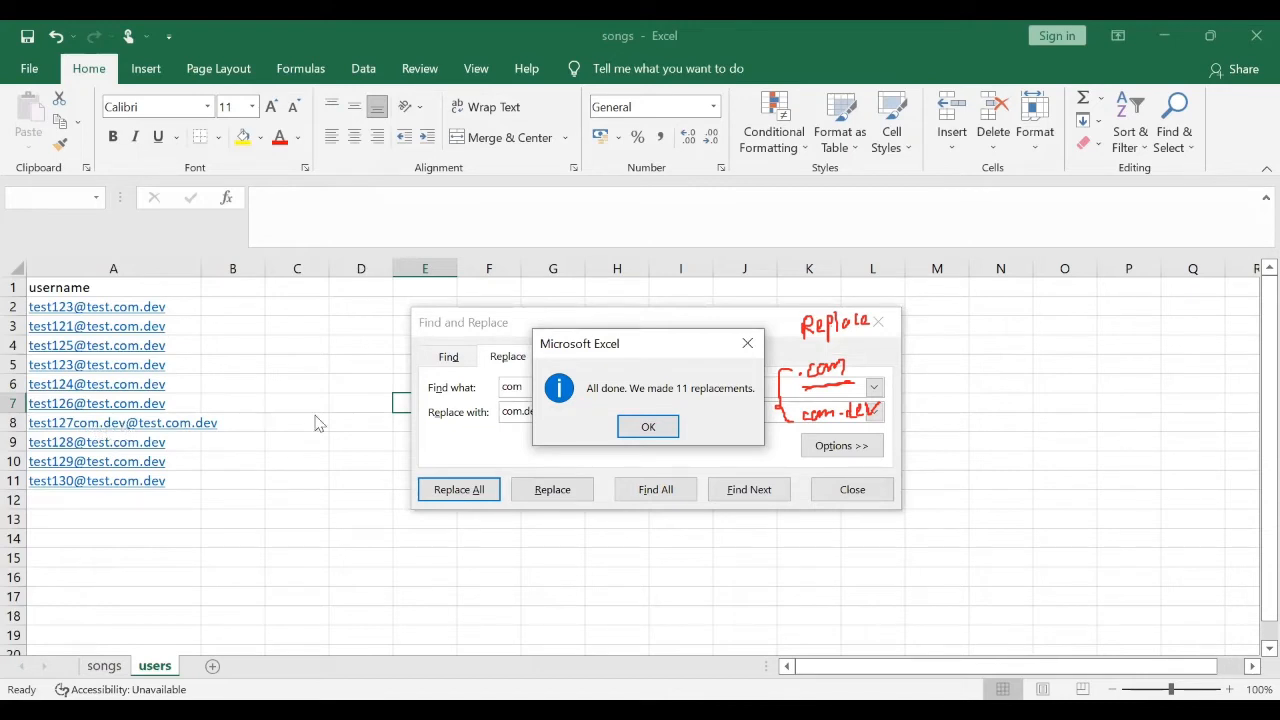
{"action": "key", "text": "Return"}
{"action": "left_click", "coordinate": [876, 324]}
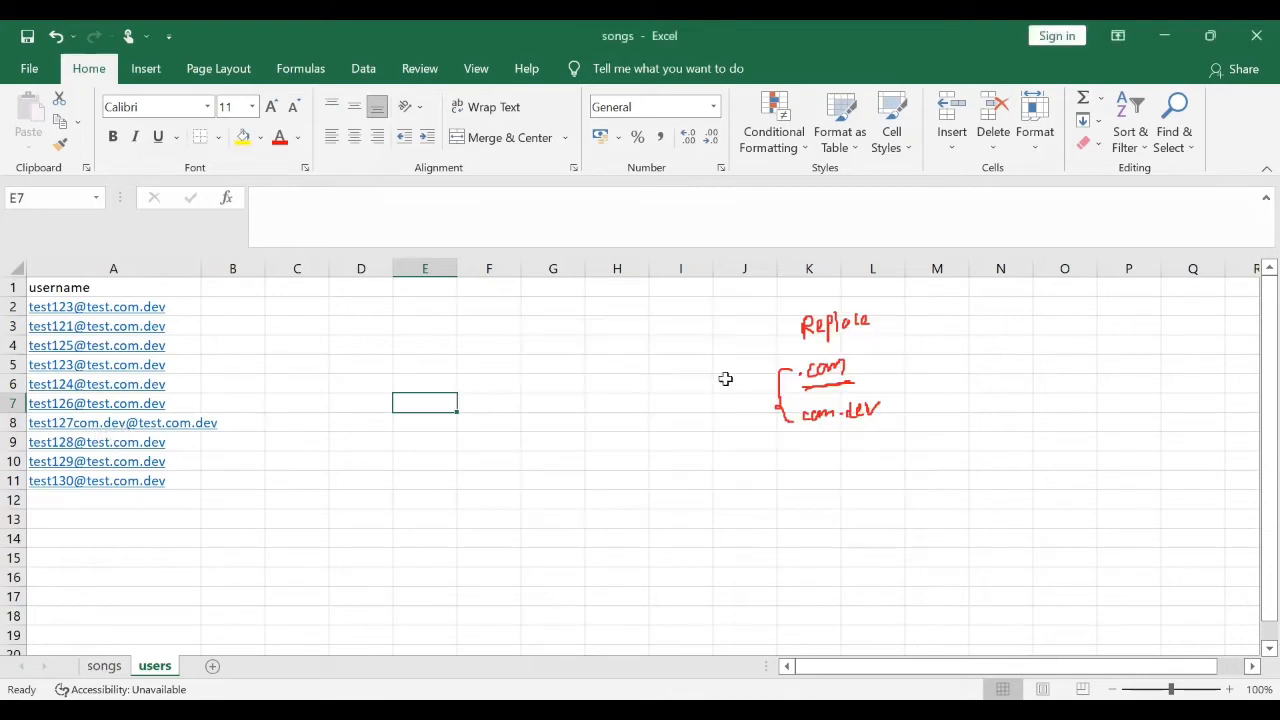
{"action": "key", "text": "ctrl+z"}
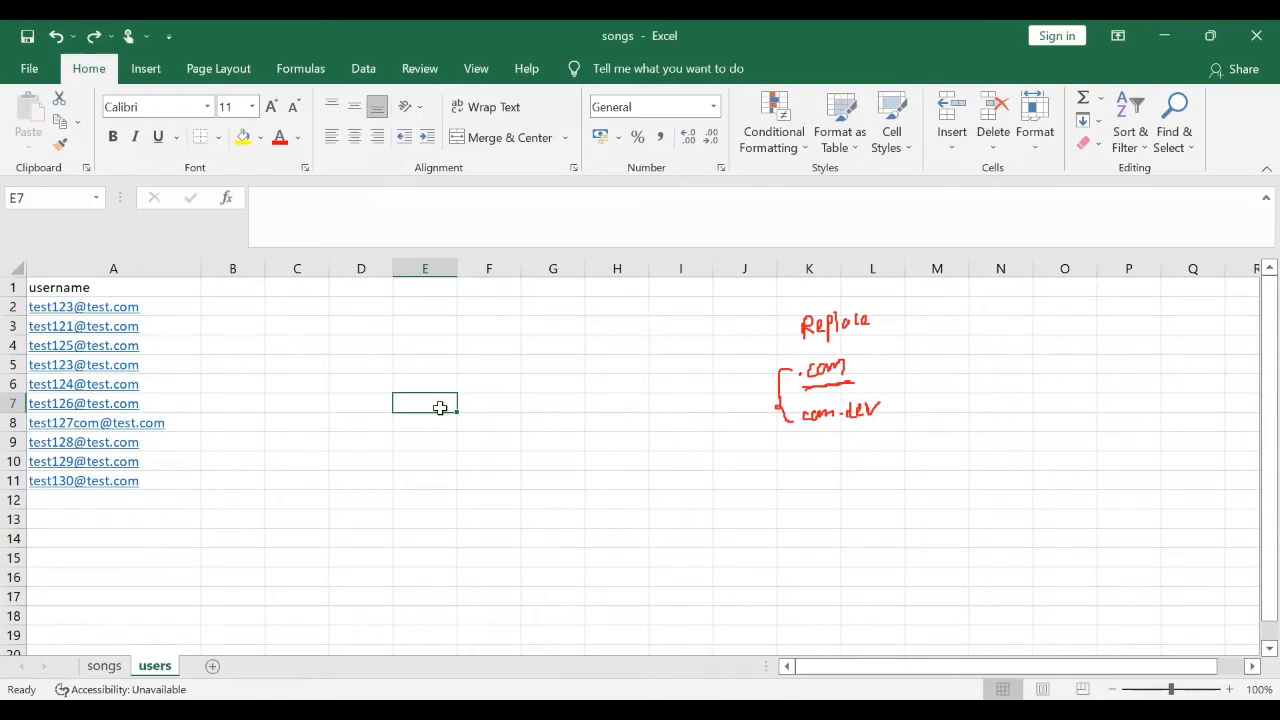
Enter the header username(concat) in B1 and widen column B to fit it
{"action": "left_click", "coordinate": [215, 305]}
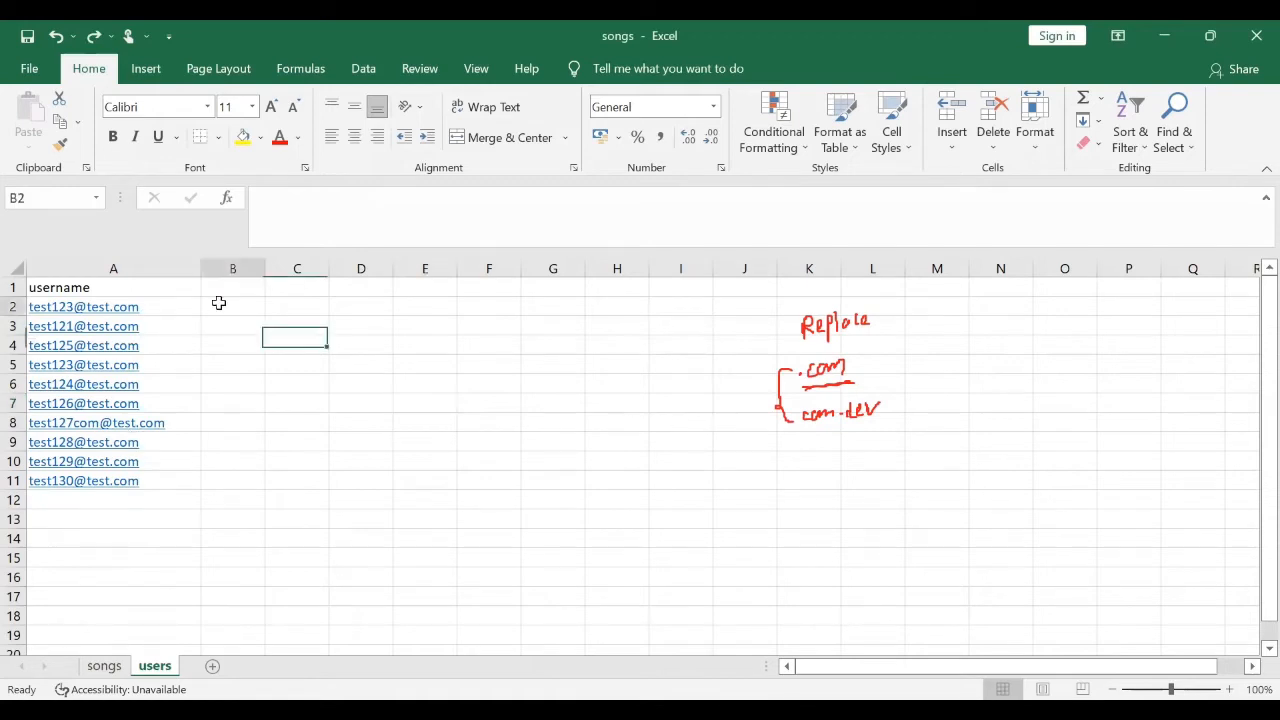
{"action": "left_click", "coordinate": [226, 287]}
{"action": "type", "text": "use"}
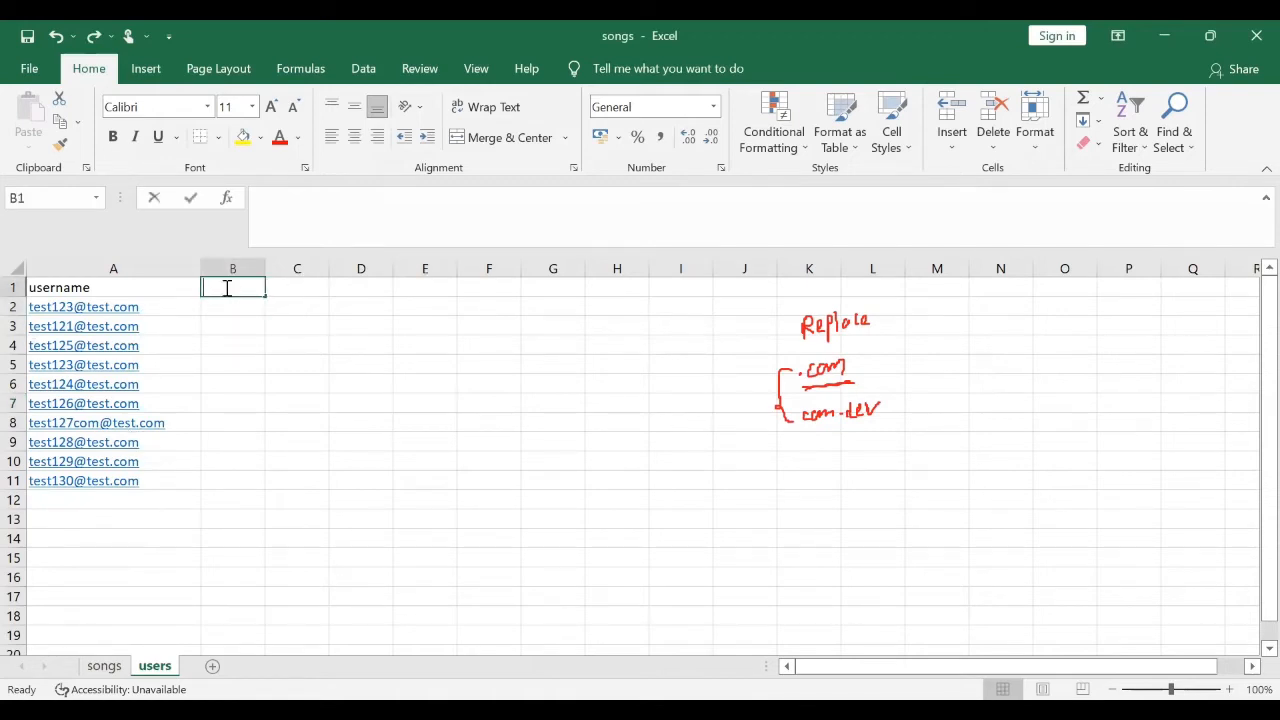
{"action": "type", "text": "rn"}
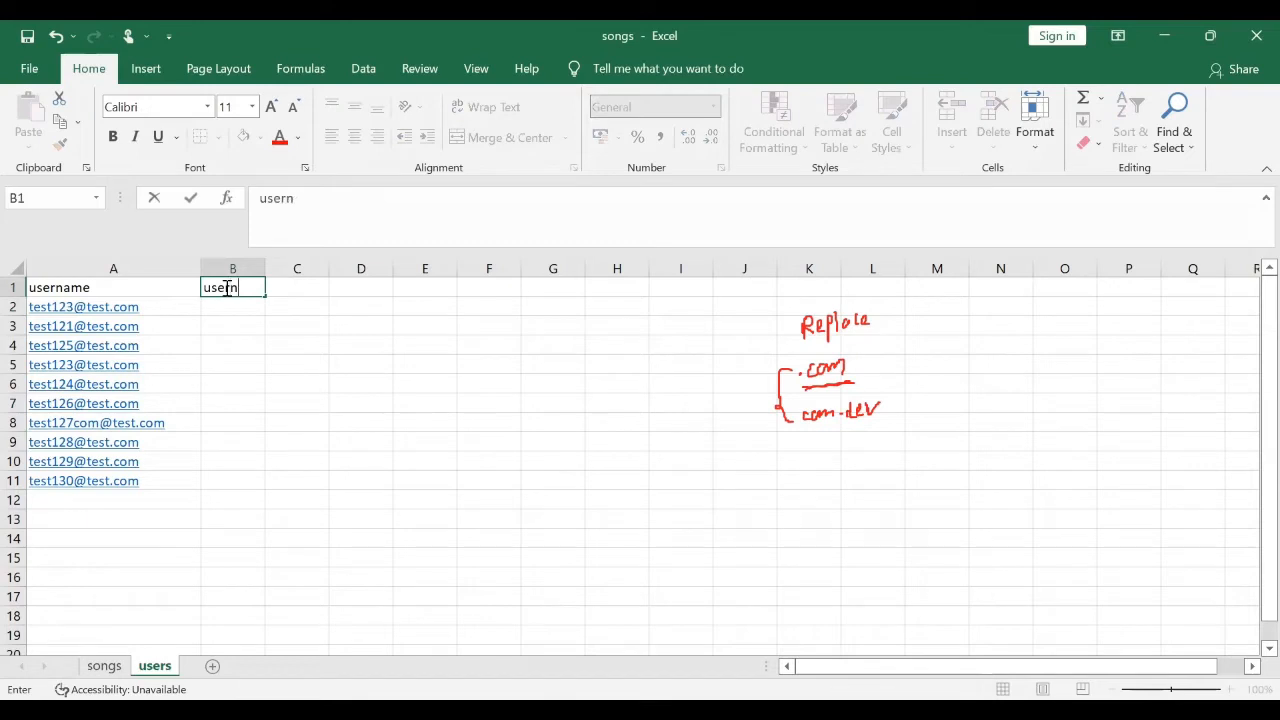
{"action": "type", "text": "ame(concat)"}
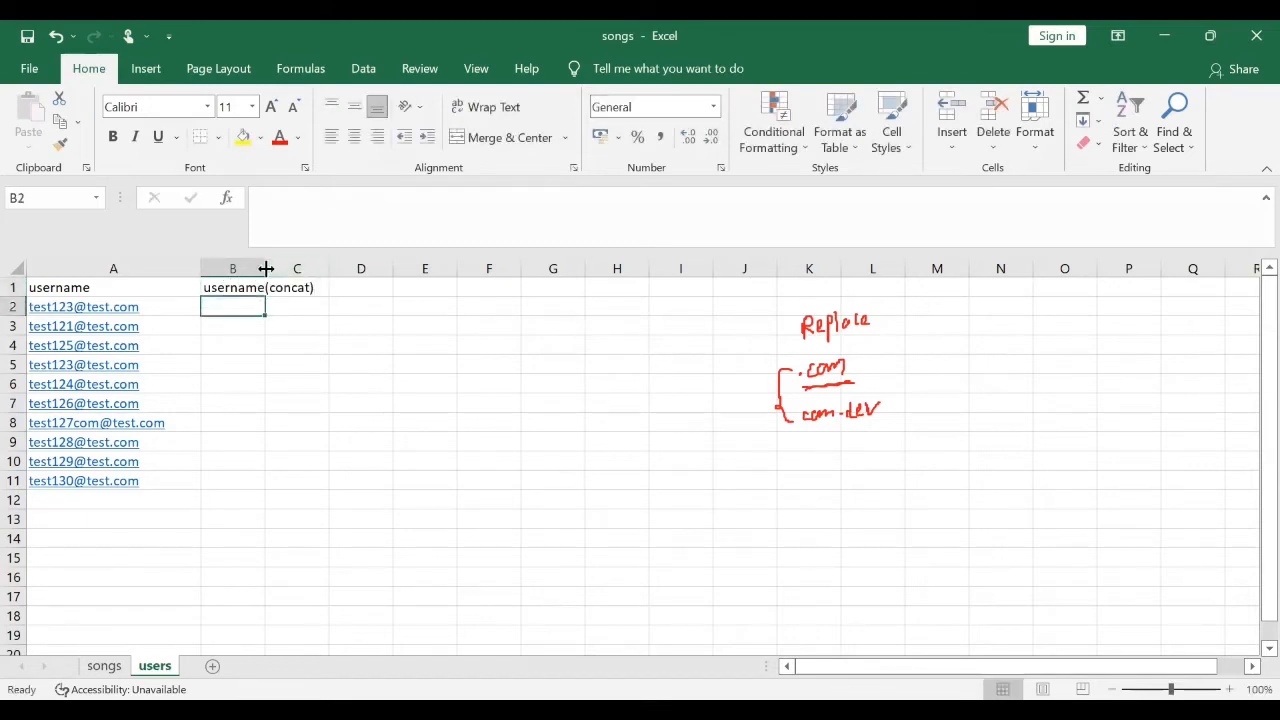
{"action": "double_click", "coordinate": [266, 268]}
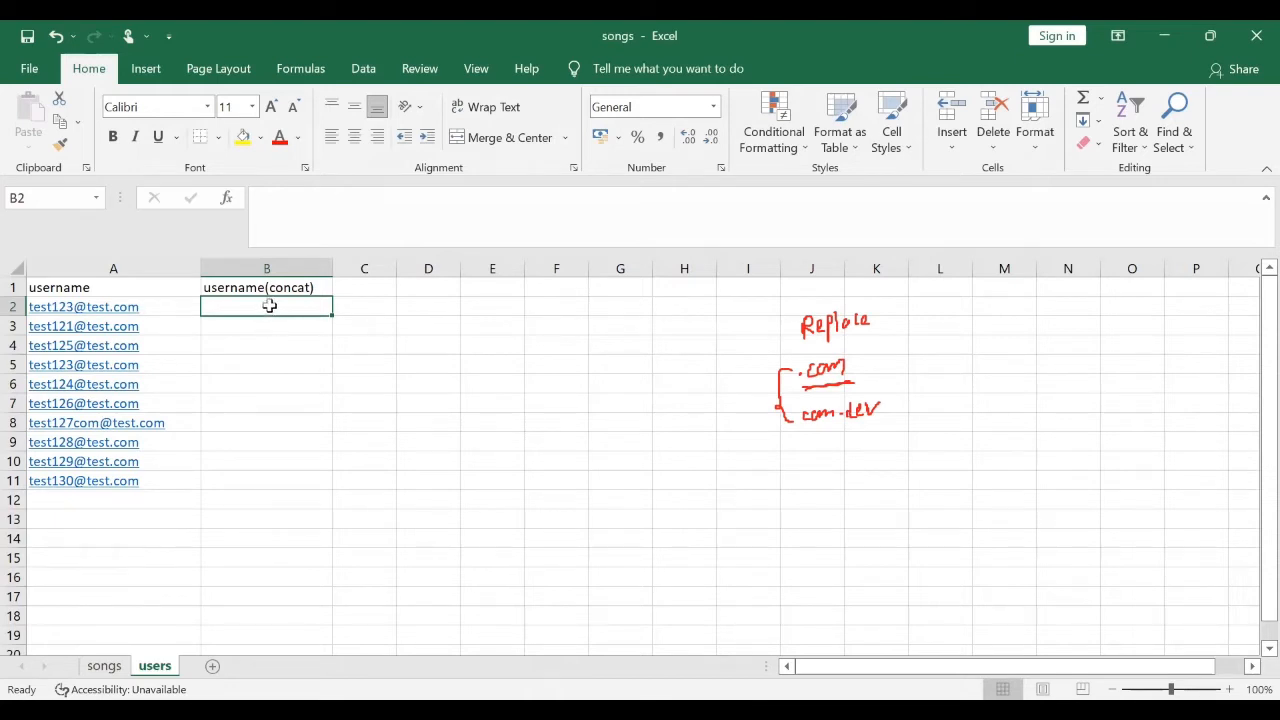
Start a CONCAT formula in B2 and consult the function's help article for its syntax
{"action": "left_click", "coordinate": [321, 215]}
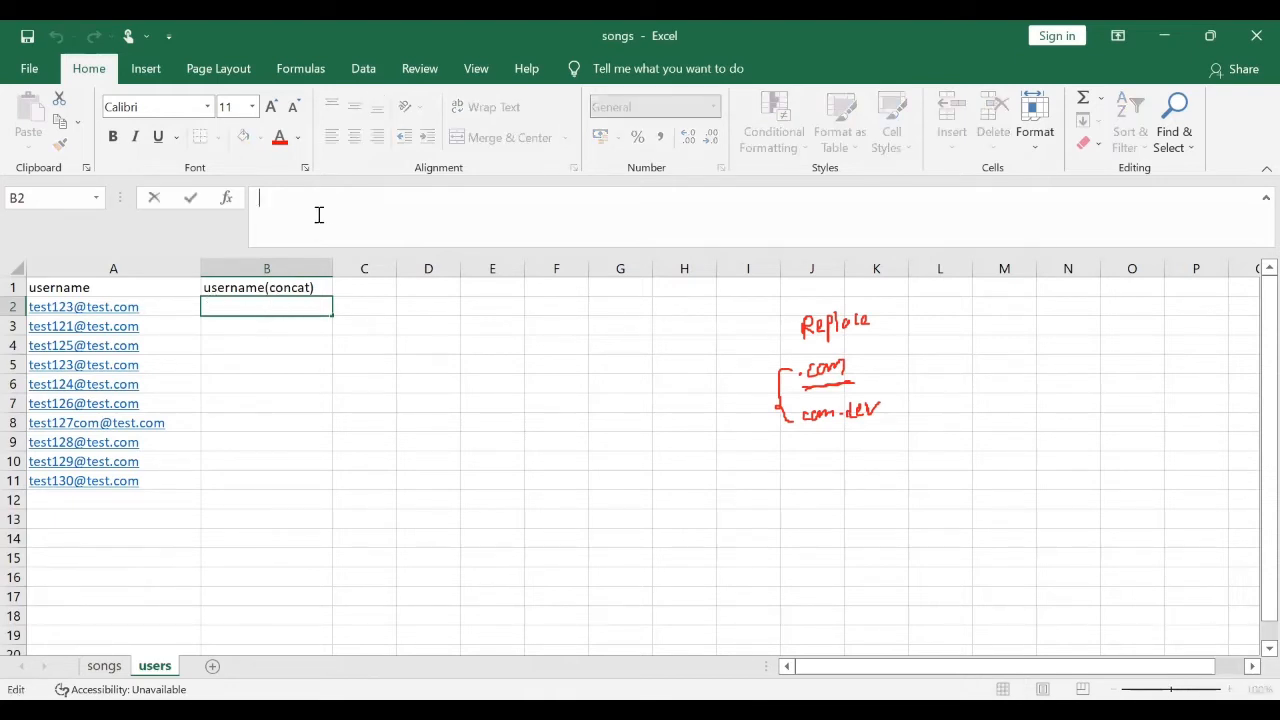
{"action": "type", "text": "="}
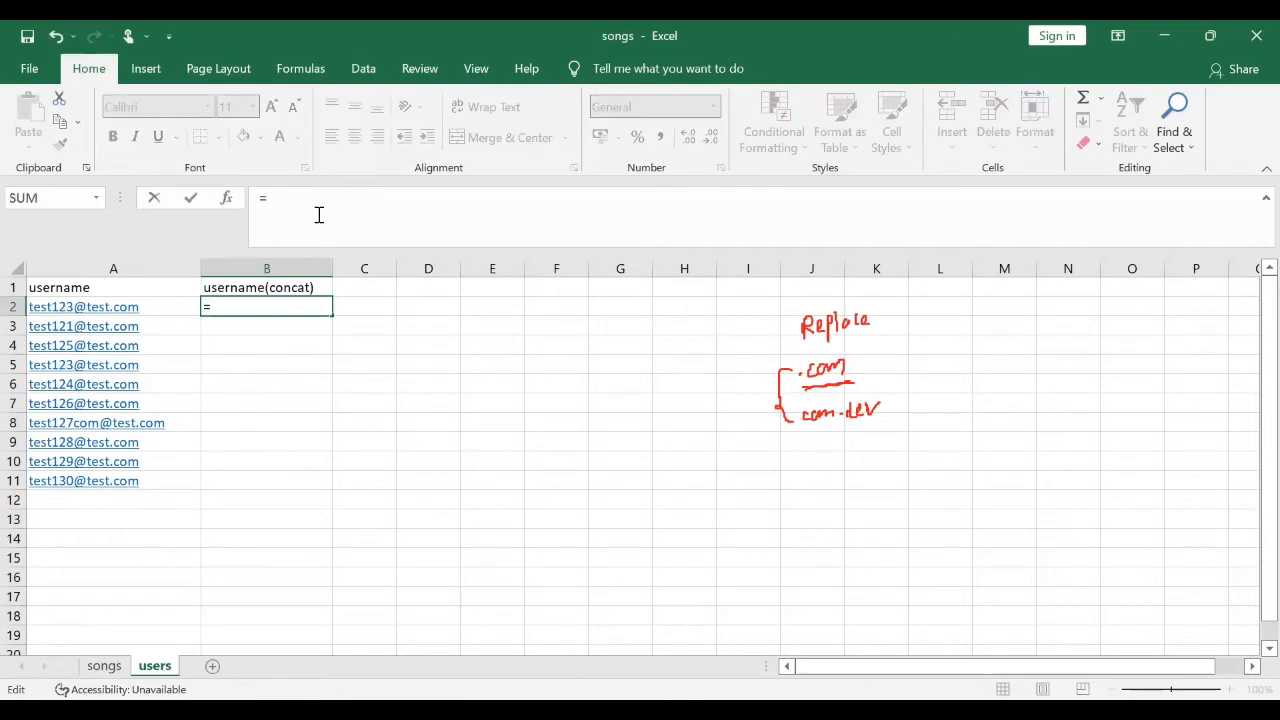
{"action": "type", "text": "concat"}
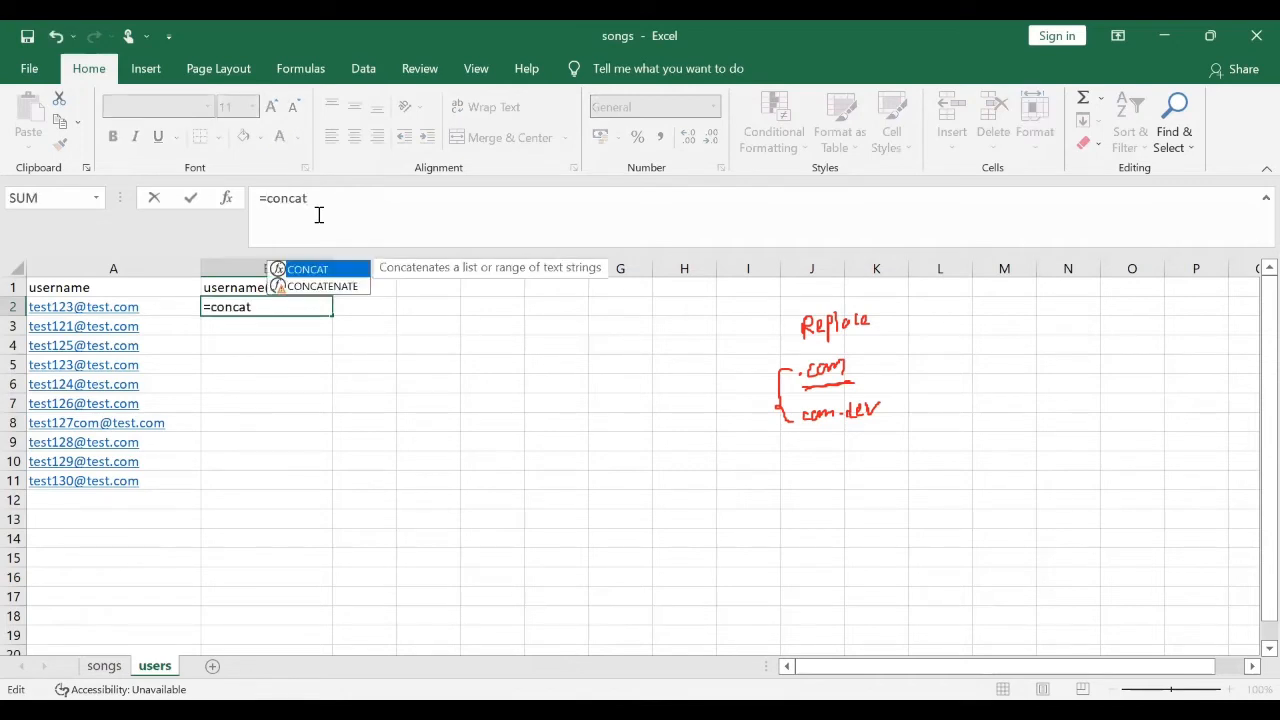
{"action": "type", "text": "("}
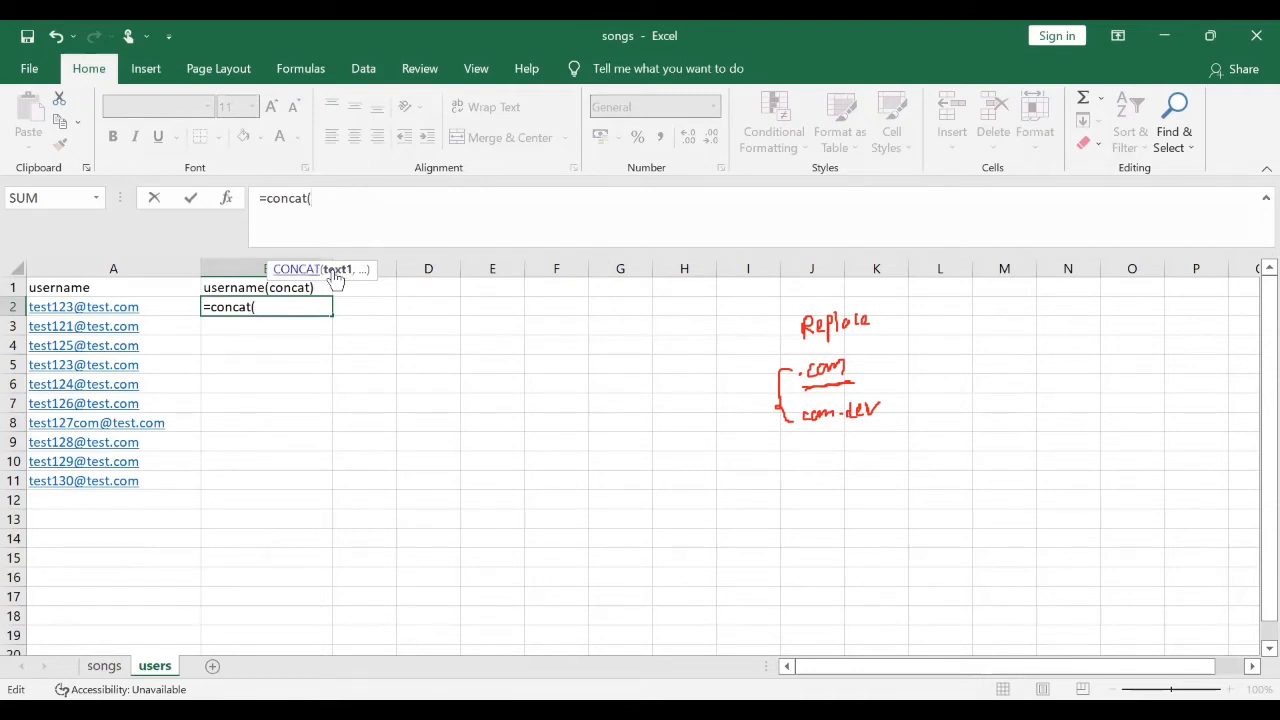
{"action": "left_click", "coordinate": [300, 270]}
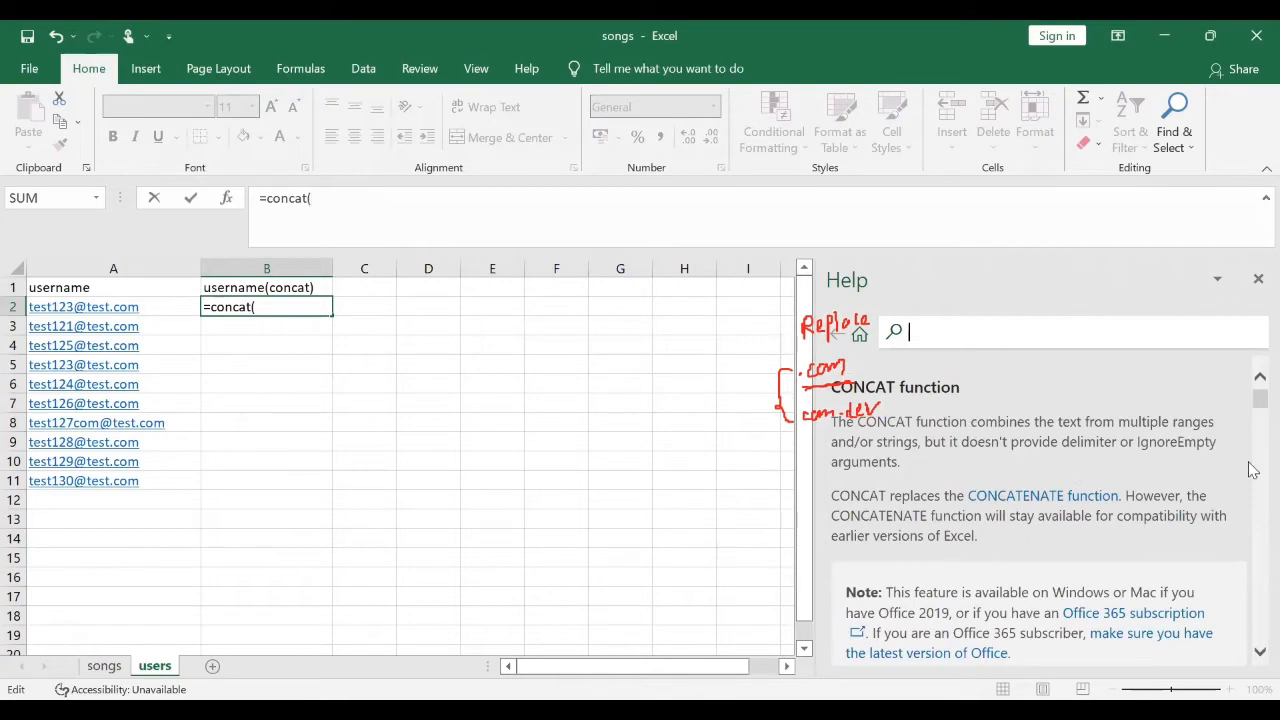
{"action": "scroll", "coordinate": [1252, 418], "scroll_direction": "down", "scroll_amount": 5}
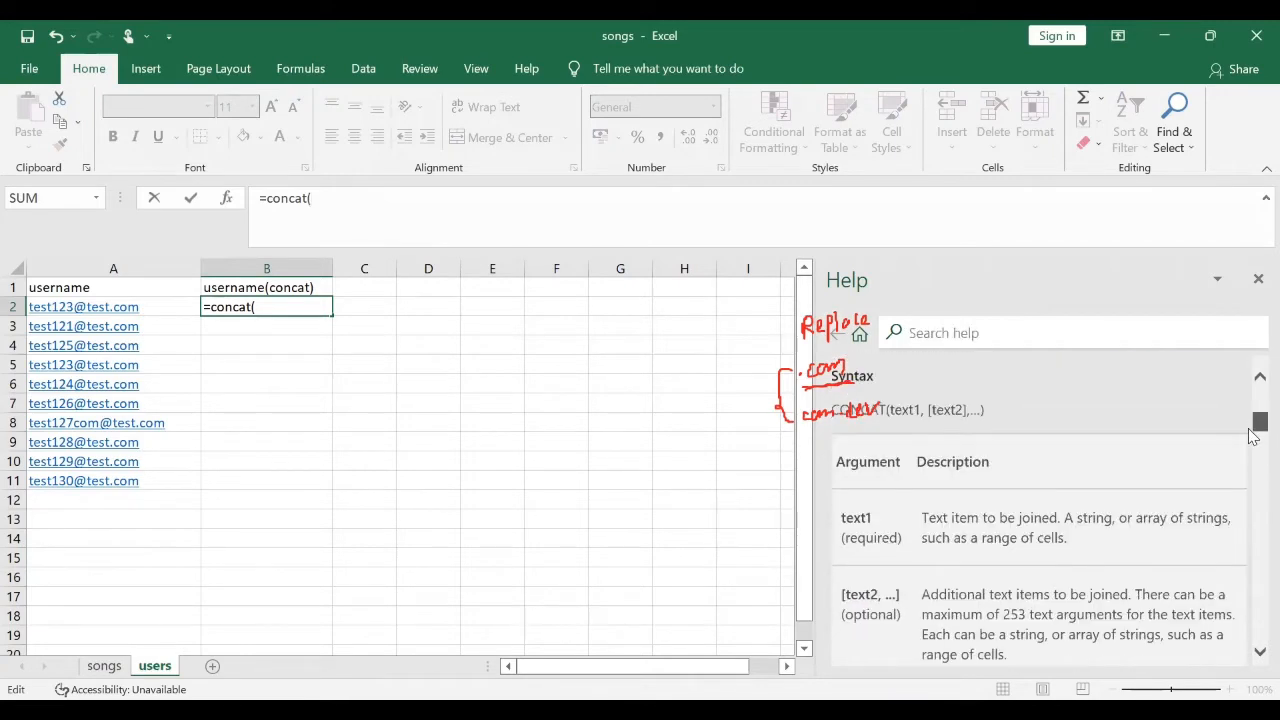
{"action": "left_click", "coordinate": [839, 556]}
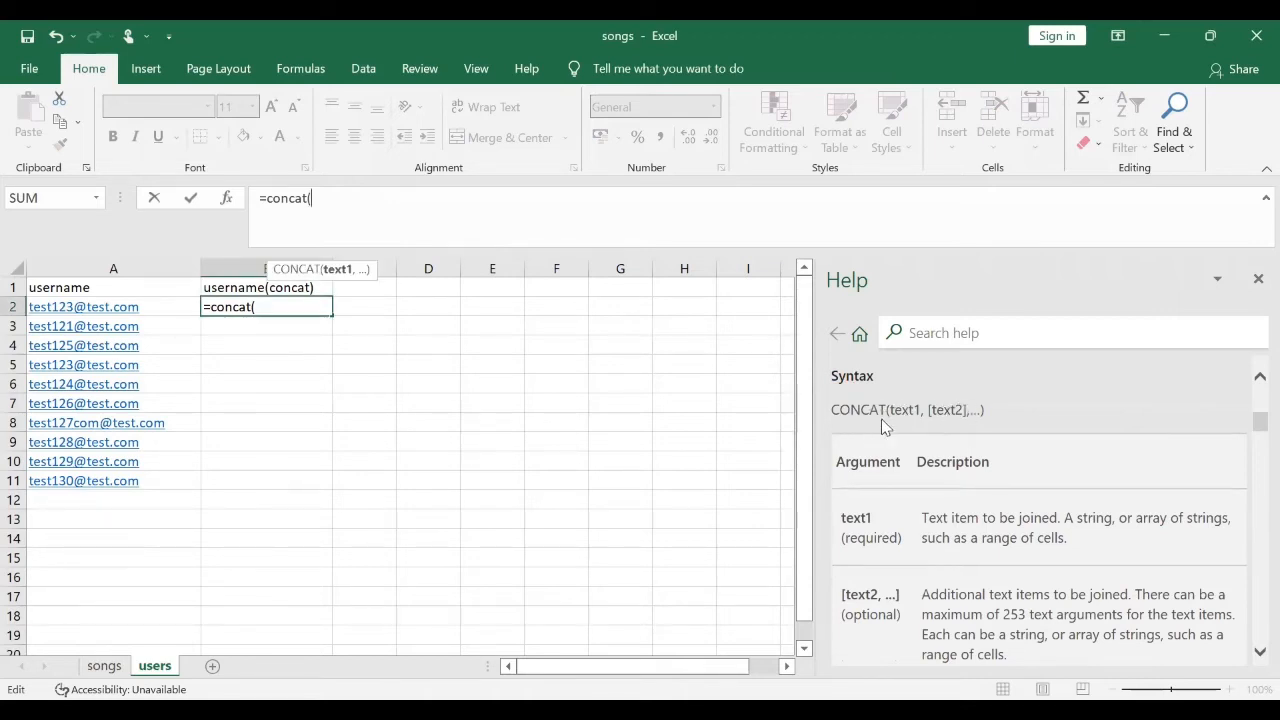
Complete the formula in B2 as =concat(A2,".dev") to append the suffix to the username in A2
{"action": "left_click", "coordinate": [157, 306]}
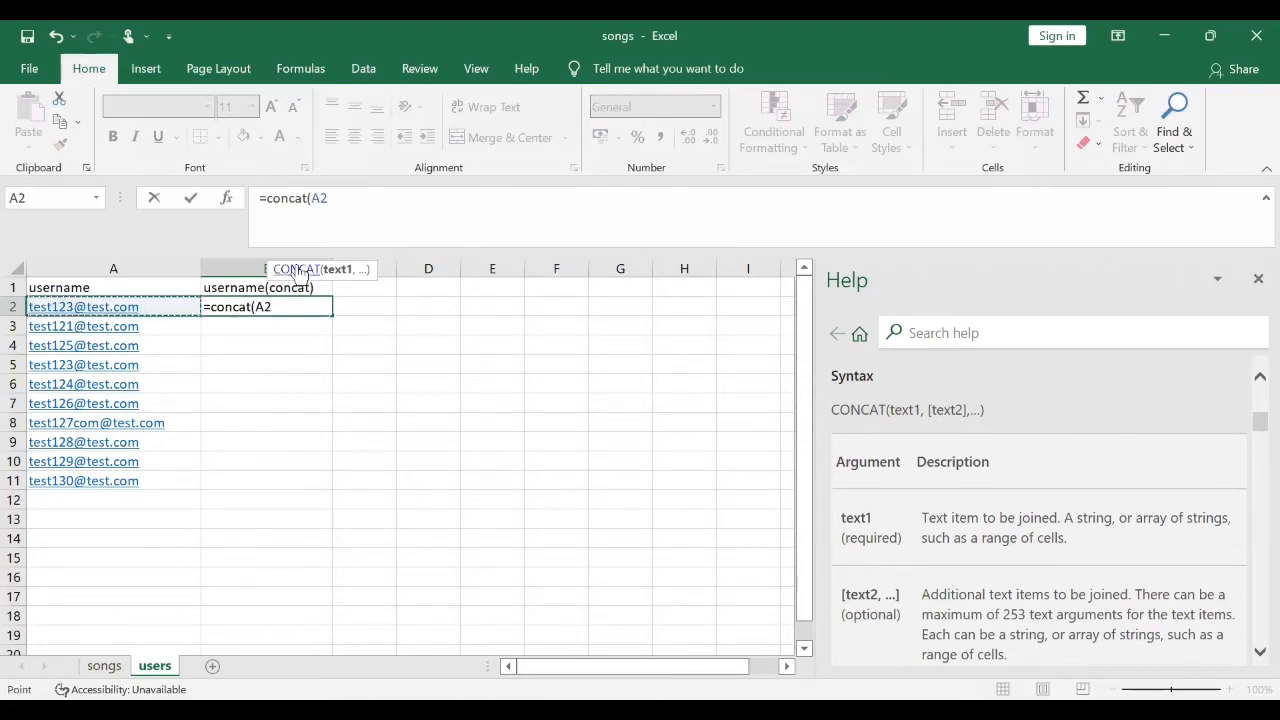
{"action": "type", "text": ",\""}
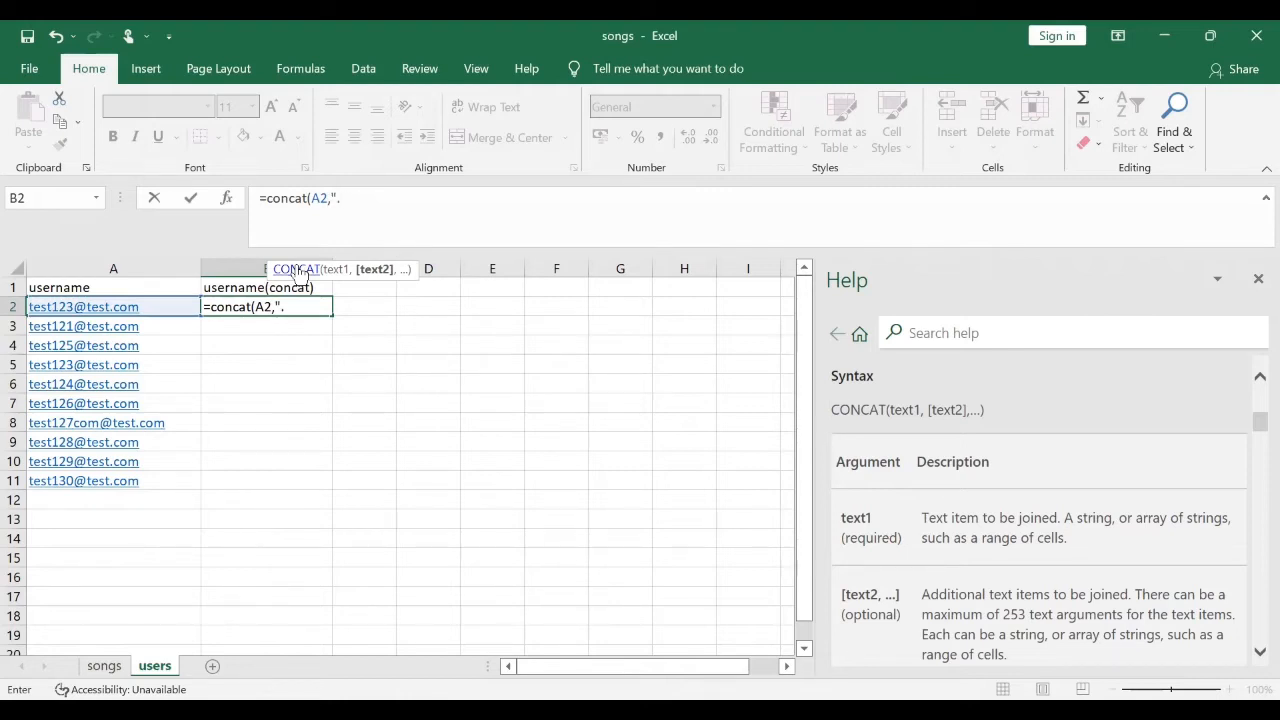
{"action": "type", "text": ".dev\""}
{"action": "left_click_drag", "start_coordinate": [338, 198], "coordinate": [364, 198]}
{"action": "key", "text": "End"}
{"action": "type", "text": ")"}
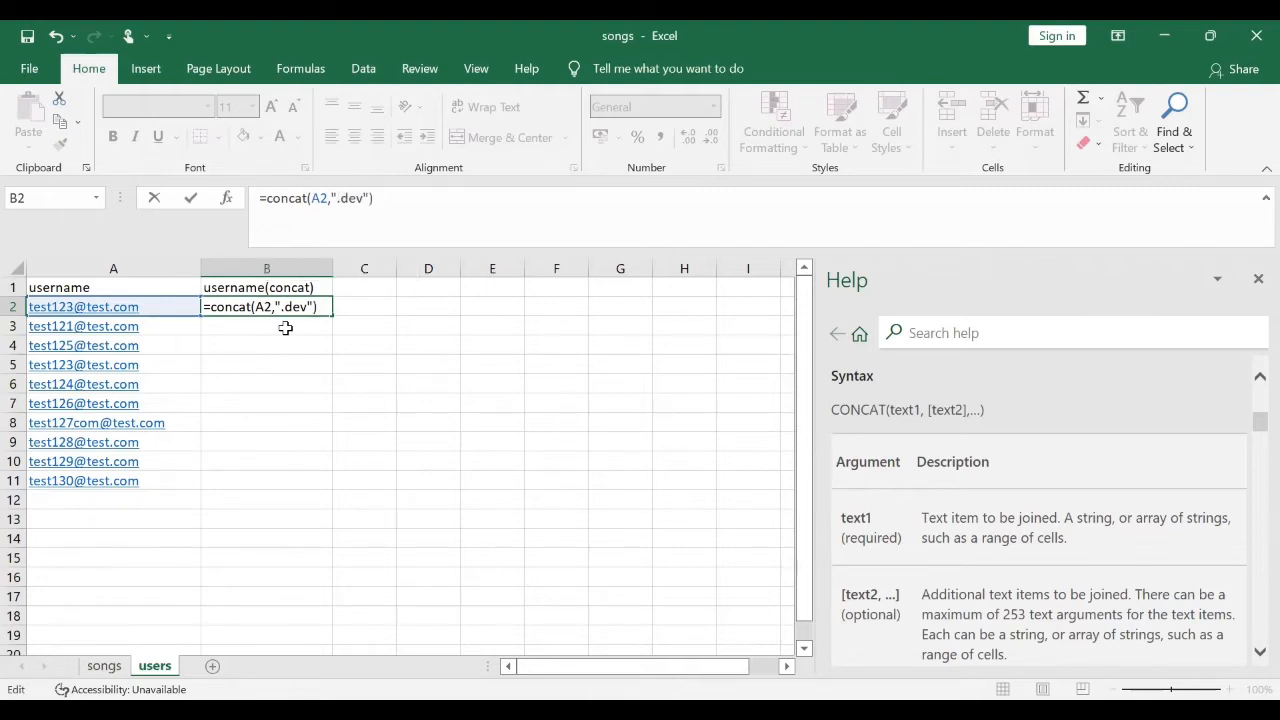
Try adding "test" as a third argument to the CONCAT formula in B2, and remove that argument
{"action": "left_click", "coordinate": [367, 198]}
{"action": "type", "text": ",\""}
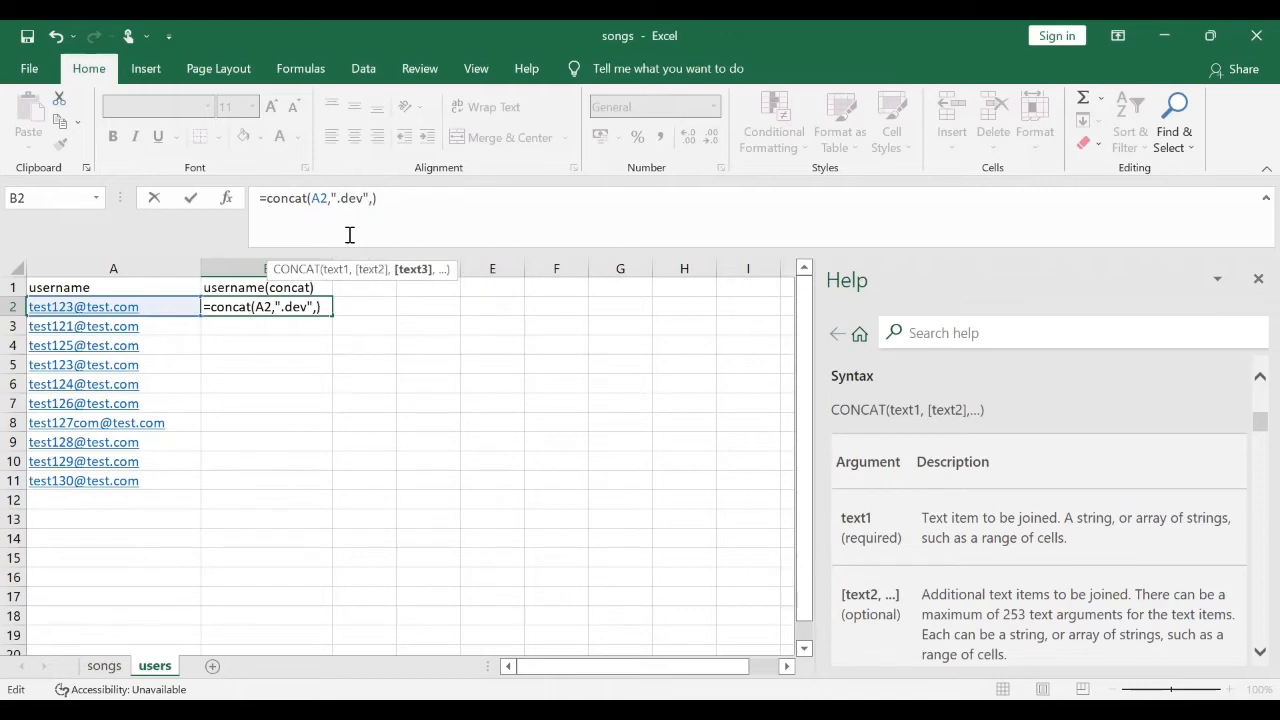
{"action": "type", "text": "test"}
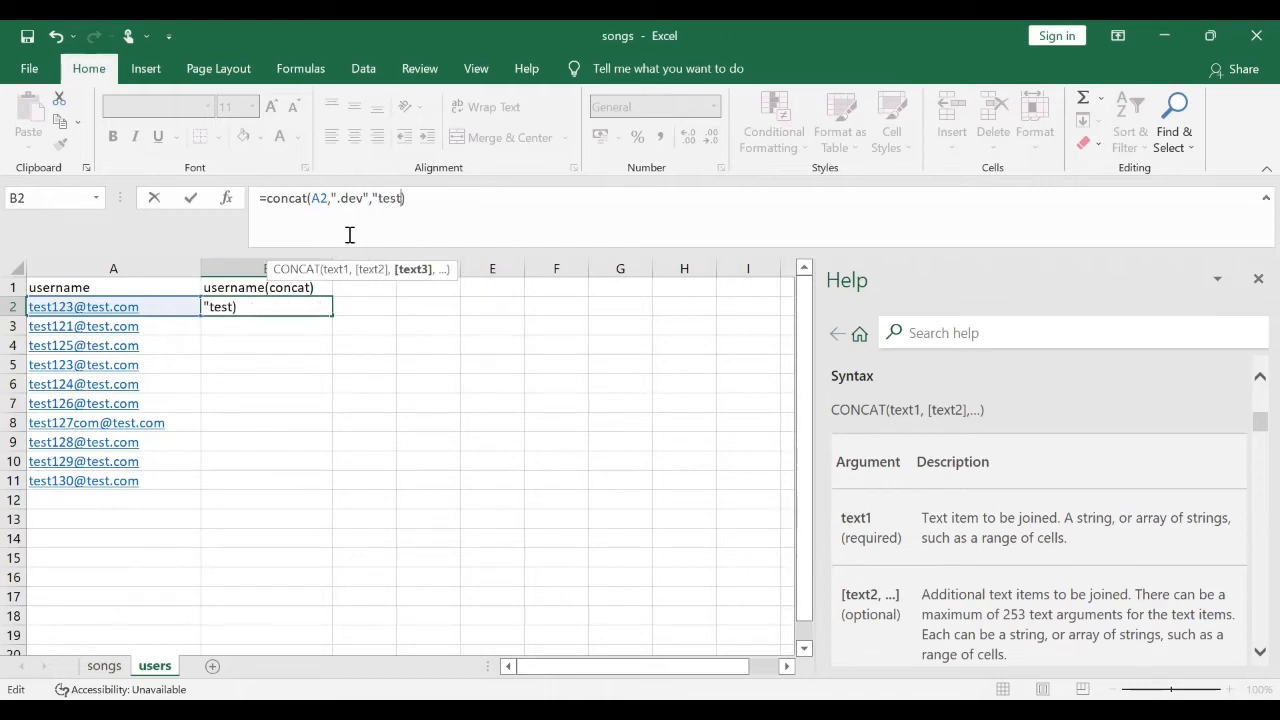
{"action": "type", "text": "\""}
{"action": "key", "text": "BackSpace"}
{"action": "key", "text": "BackSpace"}
{"action": "key", "text": "BackSpace"}
{"action": "key", "text": "BackSpace"}
{"action": "key", "text": "BackSpace"}
{"action": "key", "text": "BackSpace"}
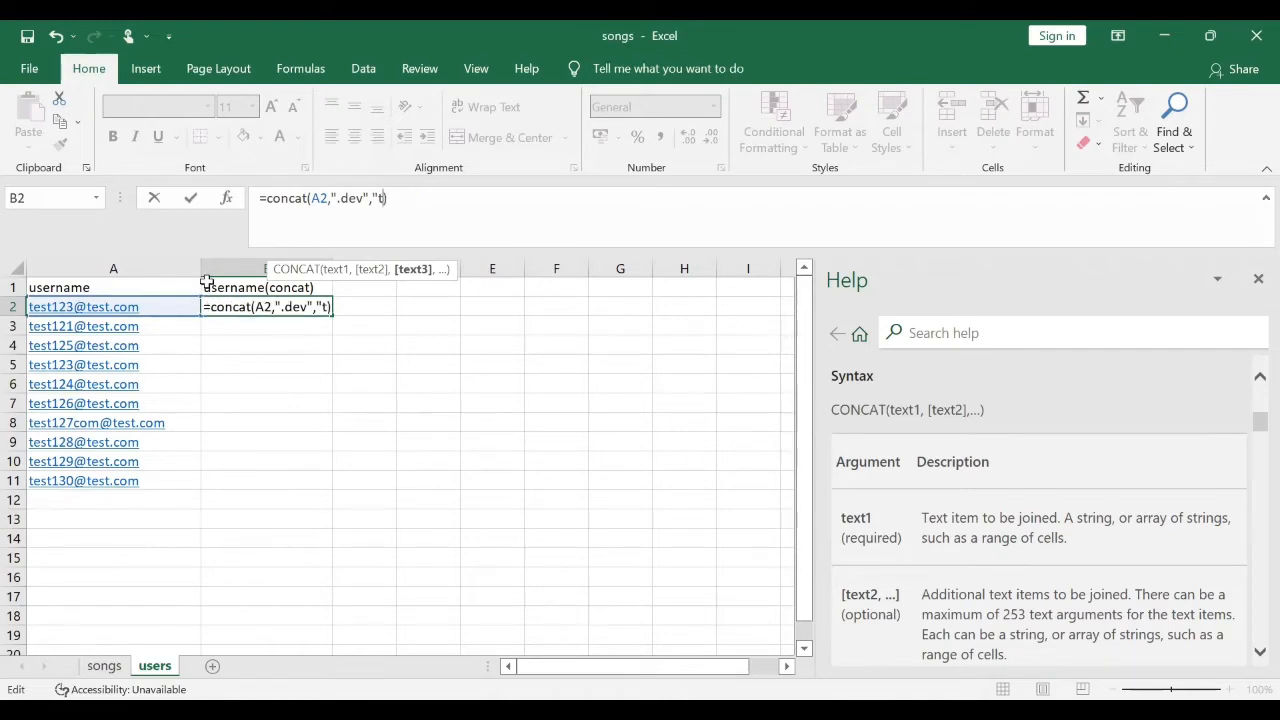
{"action": "key", "text": "BackSpace"}
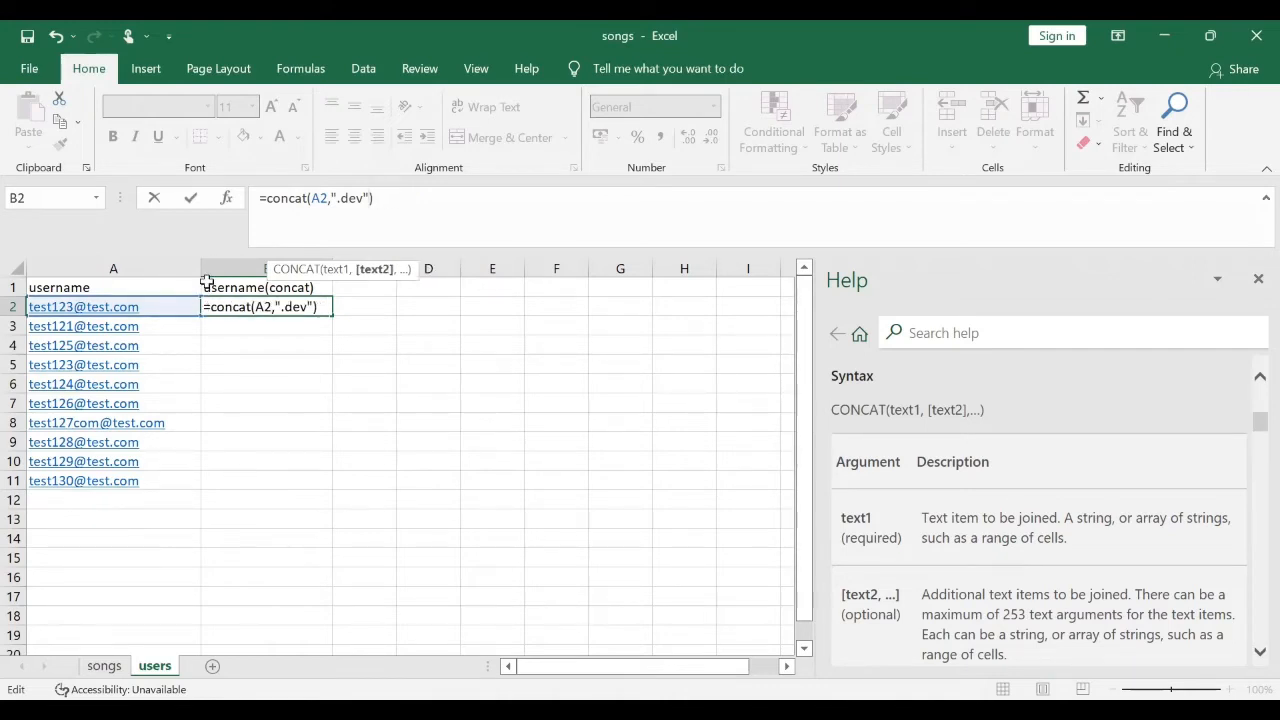
Commit the CONCAT formula in B2, fill it down through B11, and widen column B to fit
{"action": "key", "text": "Return"}
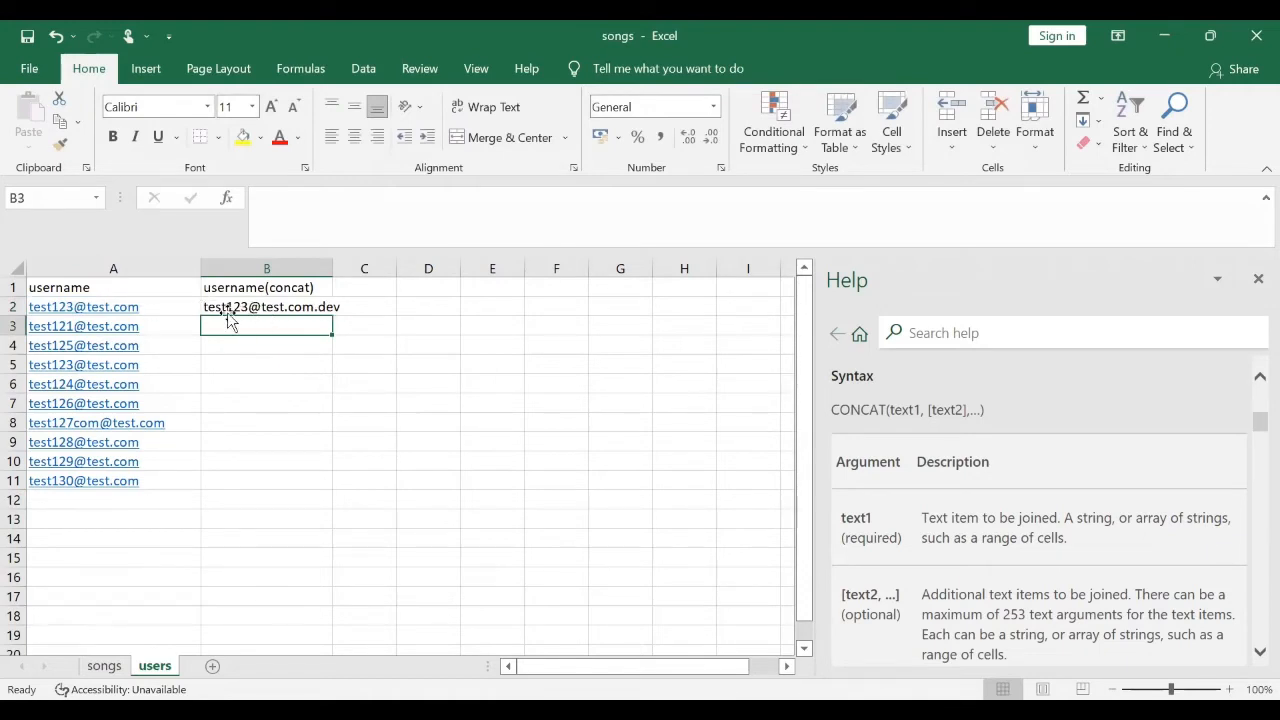
{"action": "left_click", "coordinate": [337, 313]}
{"action": "left_click_drag", "start_coordinate": [333, 314], "coordinate": [311, 491]}
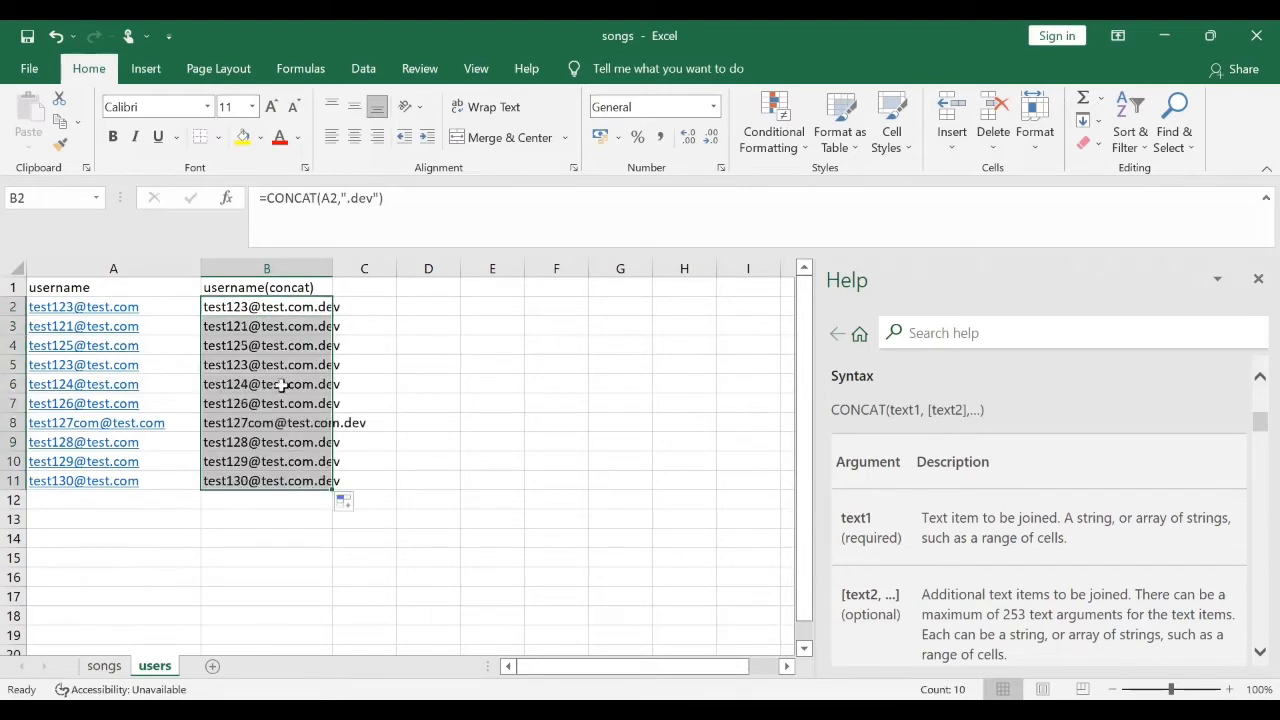
{"action": "double_click", "coordinate": [334, 269]}
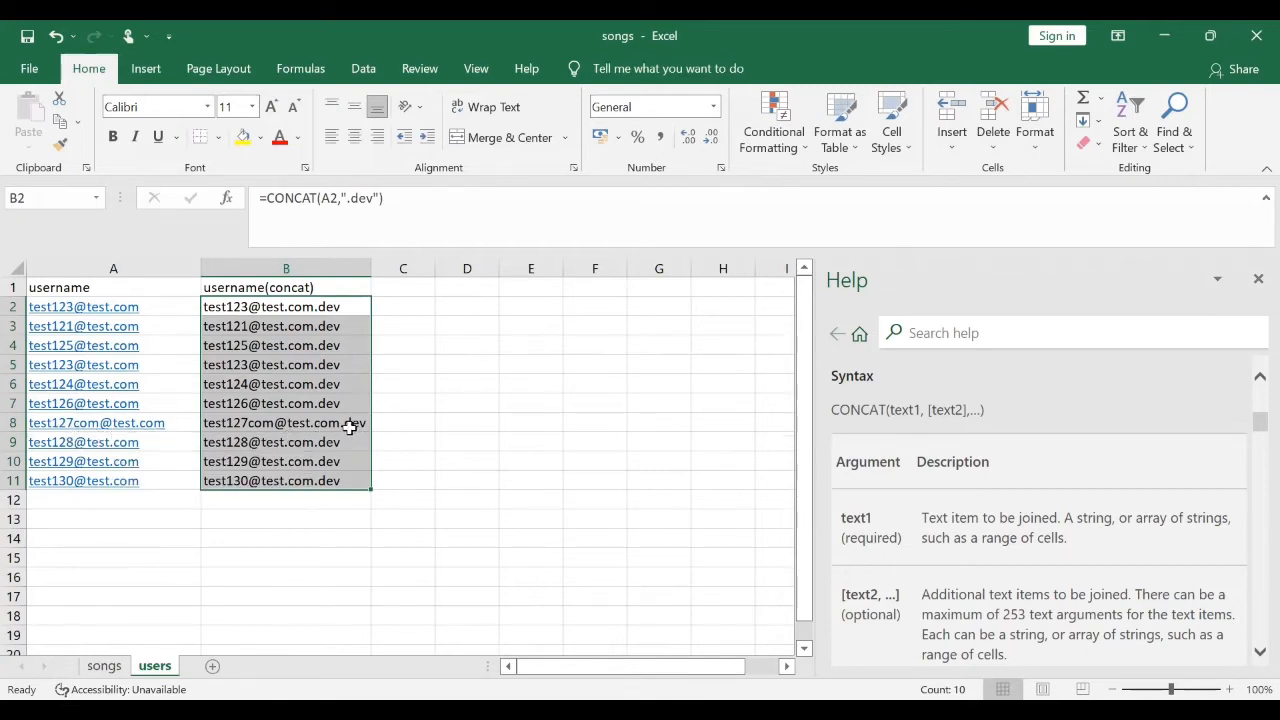
{"action": "left_click", "coordinate": [389, 421]}
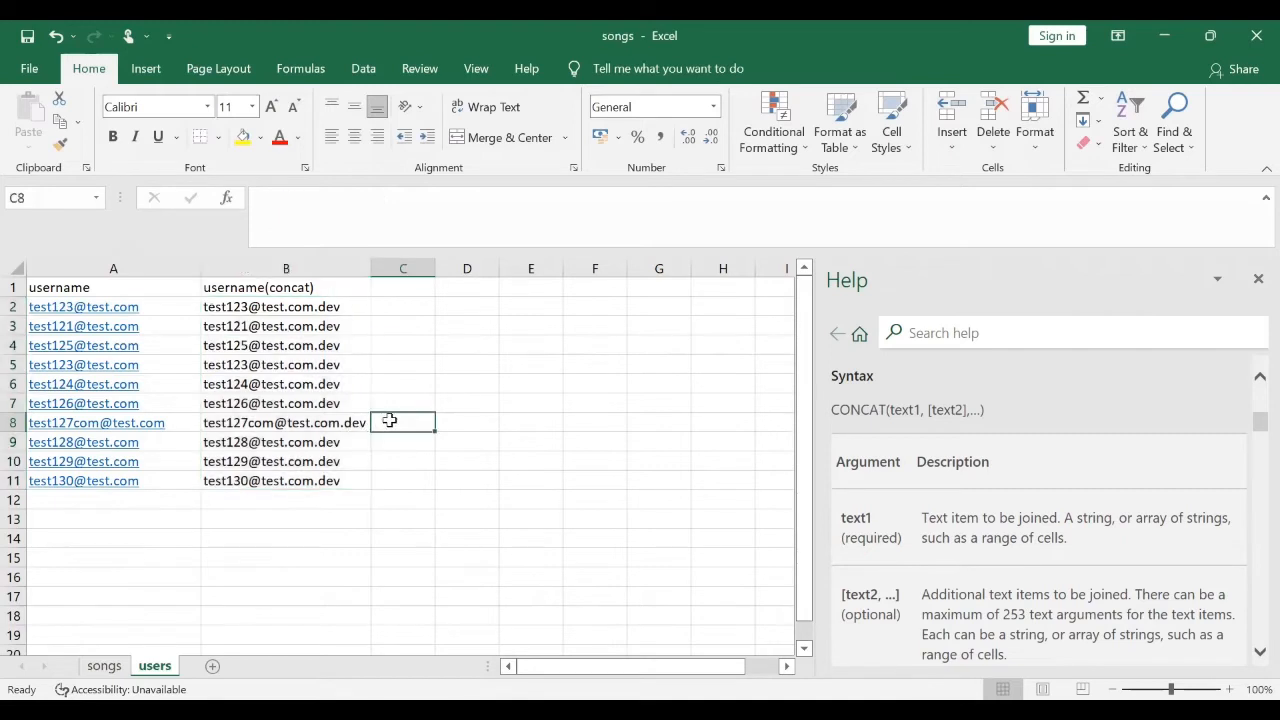
Copy column B and paste it over itself as values only to replace the CONCAT formulas
{"action": "left_click", "coordinate": [288, 268]}
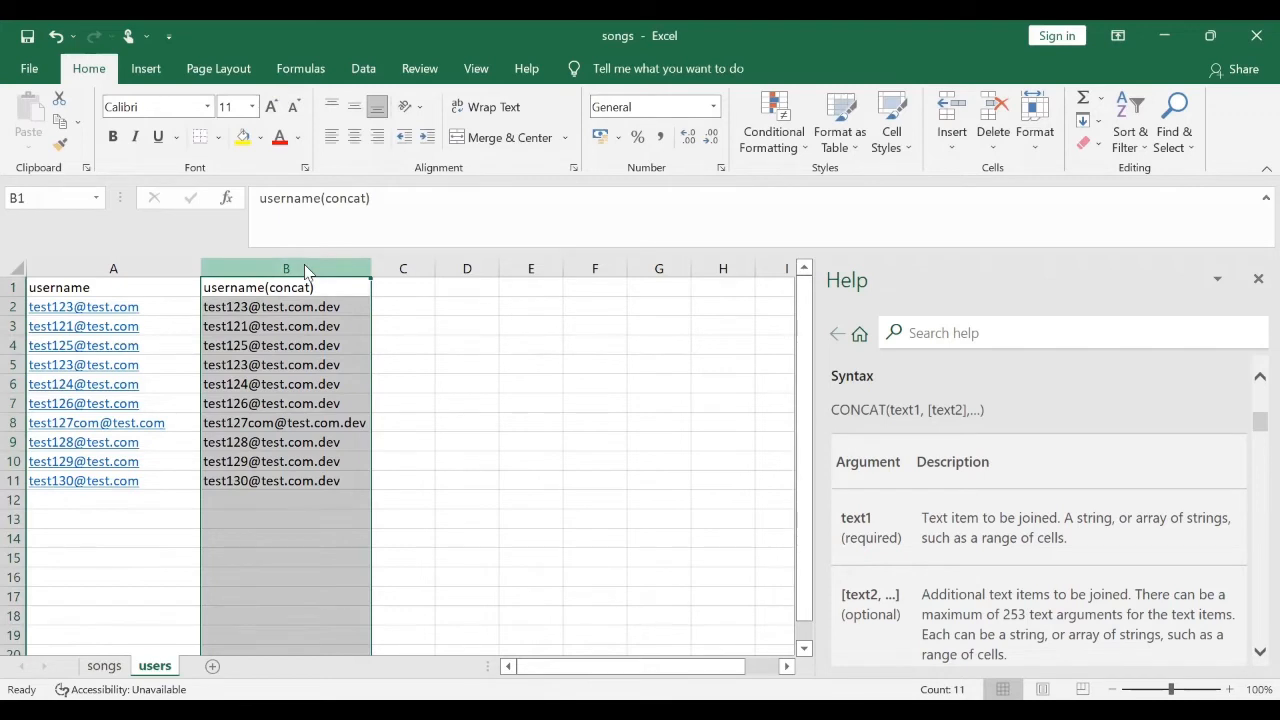
{"action": "right_click", "coordinate": [306, 272]}
{"action": "left_click", "coordinate": [350, 306]}
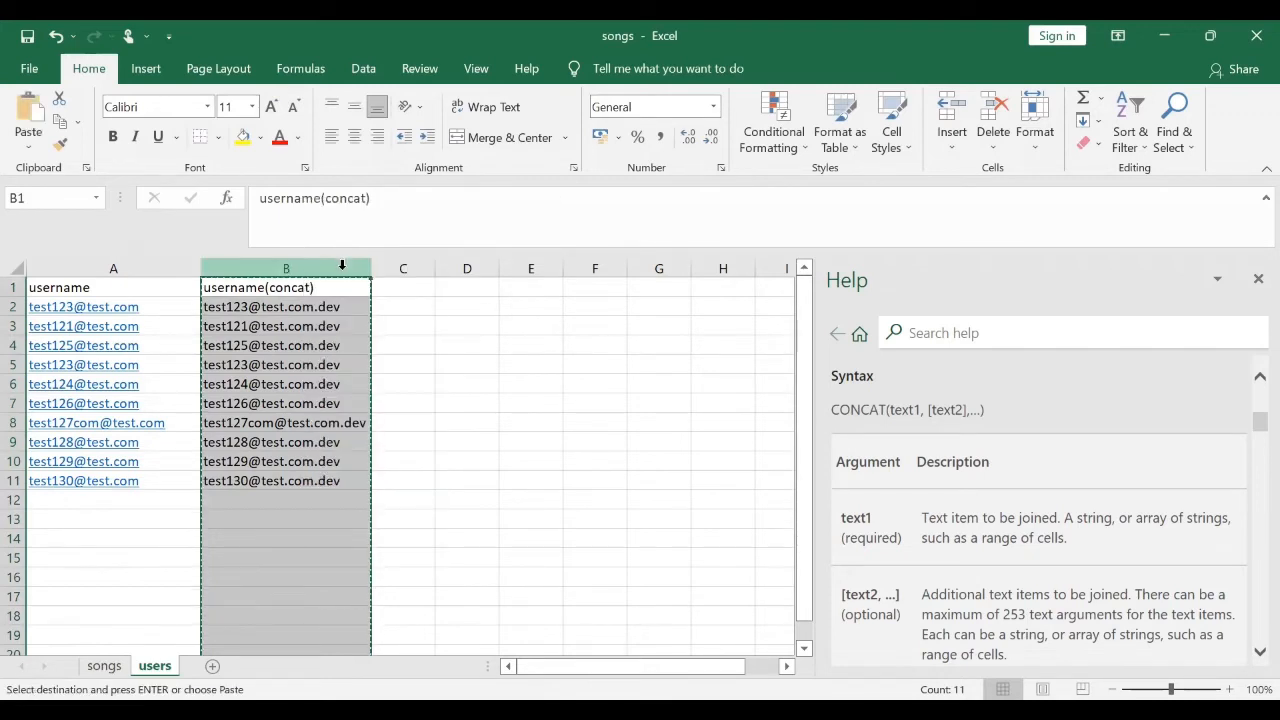
{"action": "right_click", "coordinate": [342, 266]}
{"action": "left_click", "coordinate": [415, 364]}
Check the contents of the username(concat) cells in column B for remaining formulas, and close the Help pane
{"action": "left_click", "coordinate": [353, 342]}
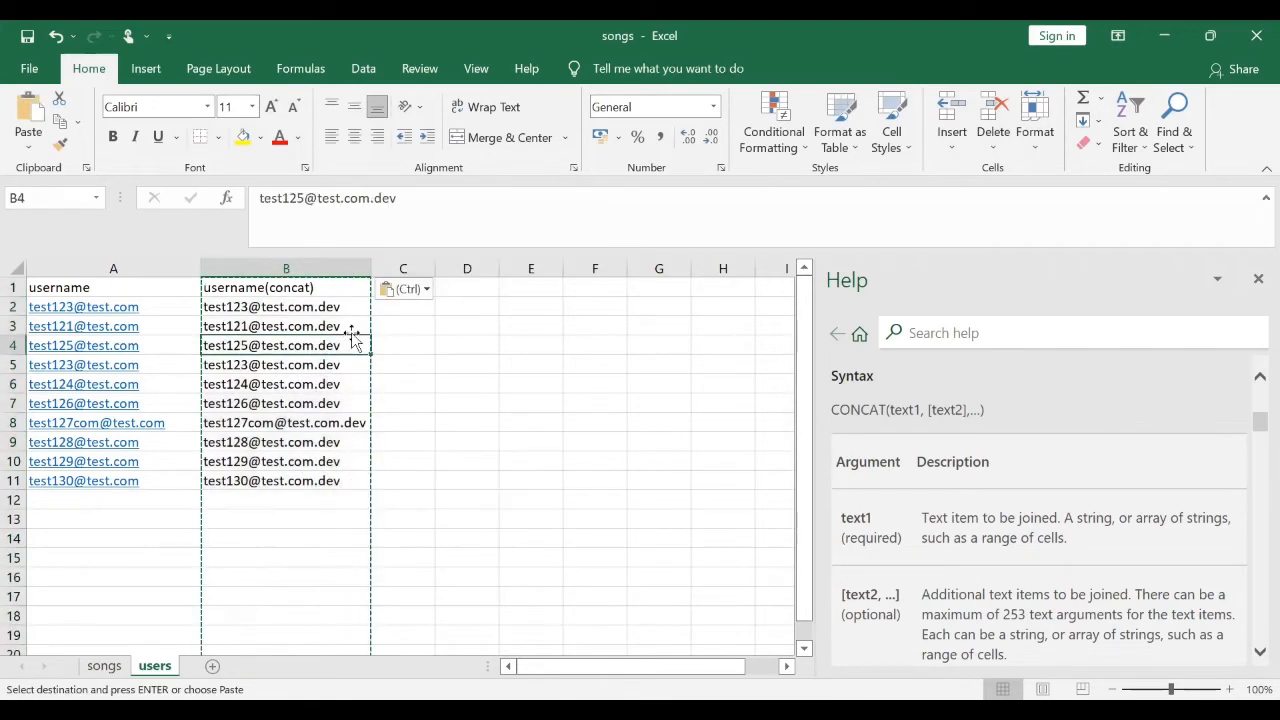
{"action": "left_click", "coordinate": [350, 325]}
{"action": "left_click", "coordinate": [348, 309]}
{"action": "left_click", "coordinate": [340, 365]}
{"action": "left_click", "coordinate": [336, 424]}
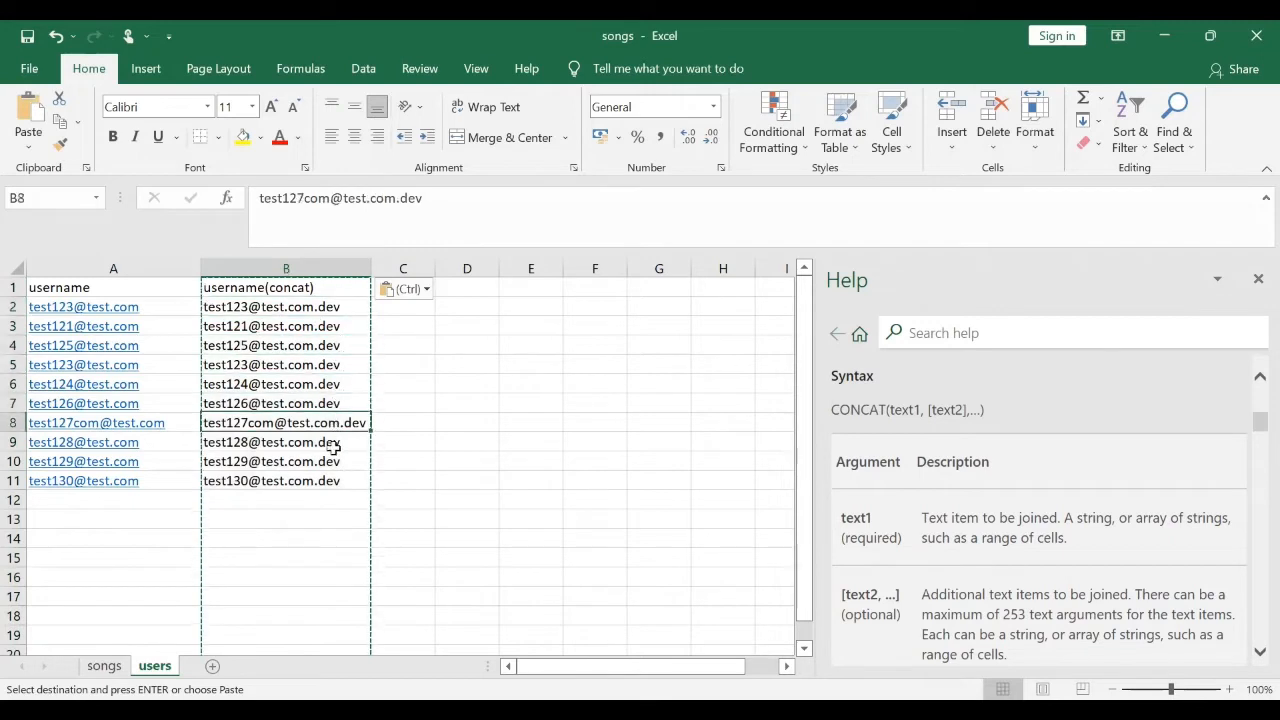
{"action": "left_click", "coordinate": [333, 462]}
{"action": "left_click", "coordinate": [333, 481]}
{"action": "left_click", "coordinate": [349, 312]}
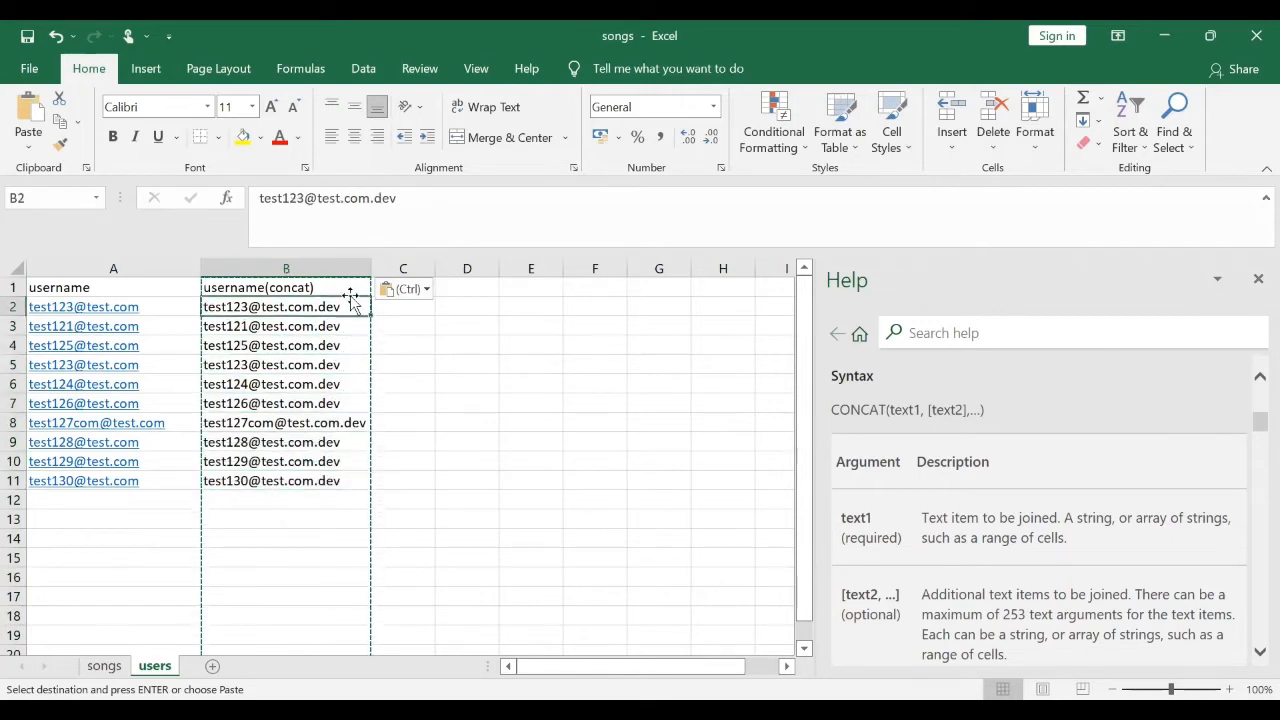
{"action": "left_click", "coordinate": [1258, 278]}
{"action": "left_click", "coordinate": [403, 384]}
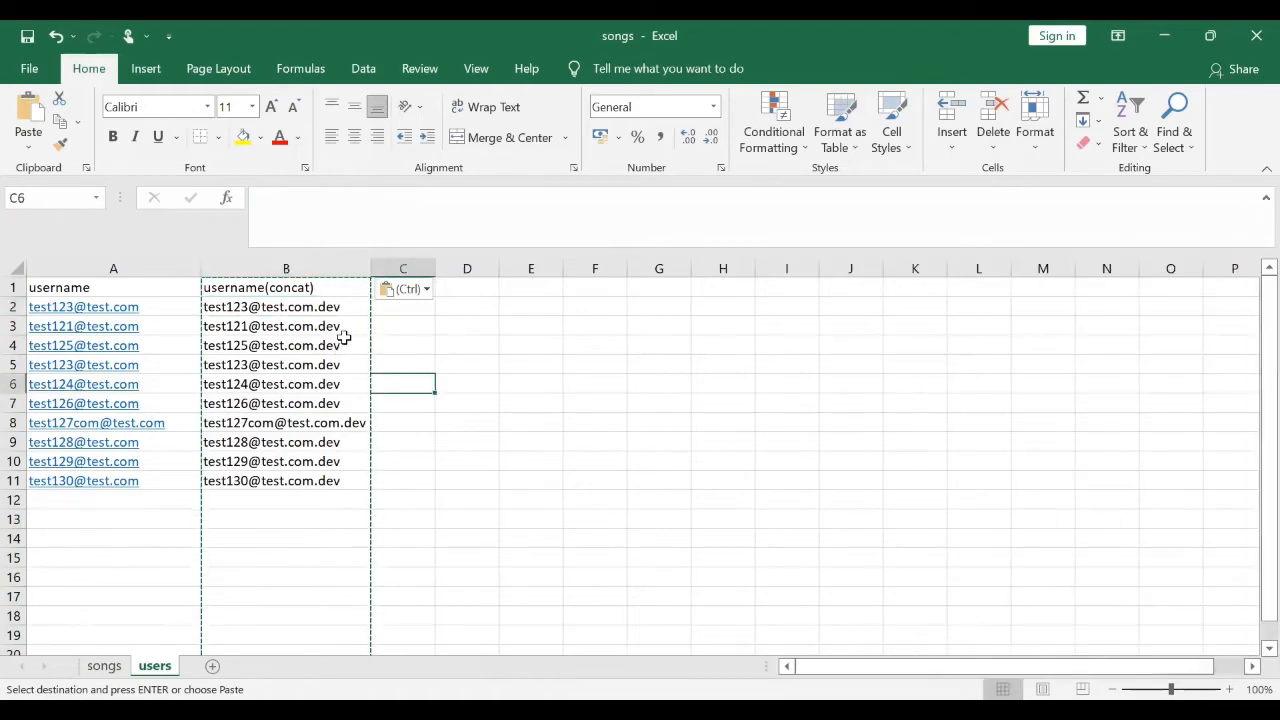
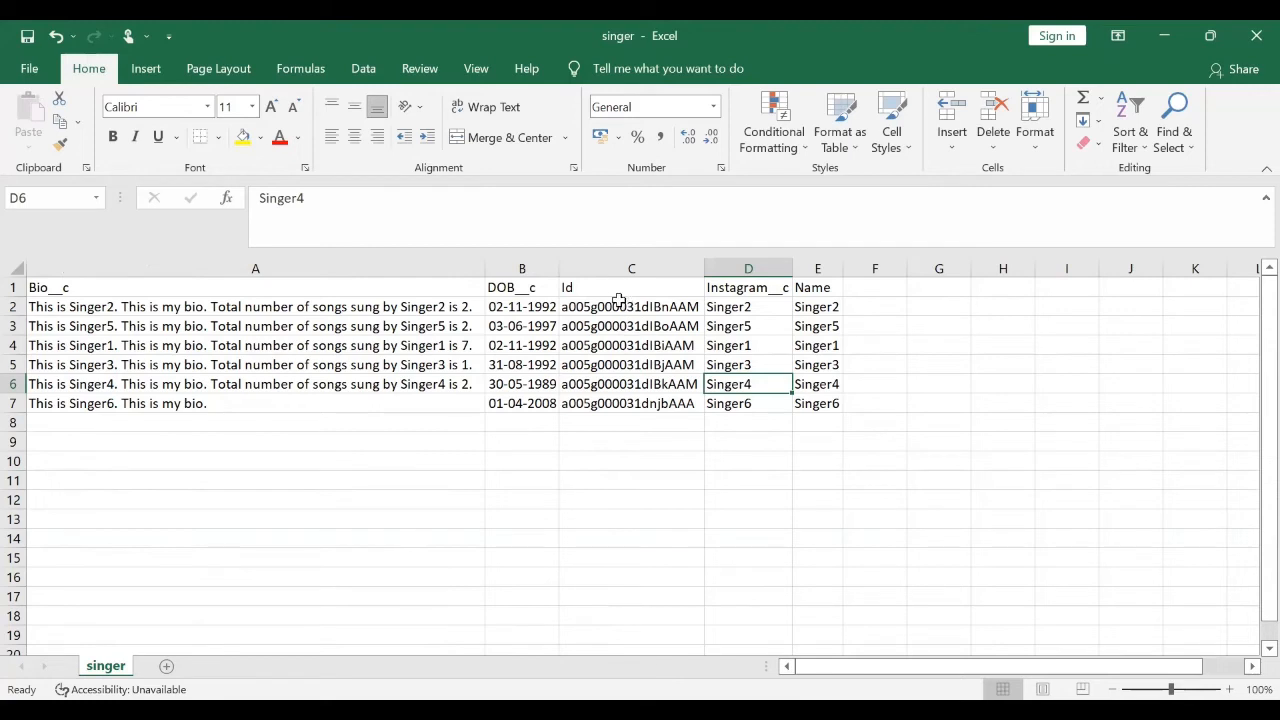
{"action": "left_click_drag", "start_coordinate": [49, 287], "coordinate": [94, 381]}
{"action": "left_click", "coordinate": [664, 499]}
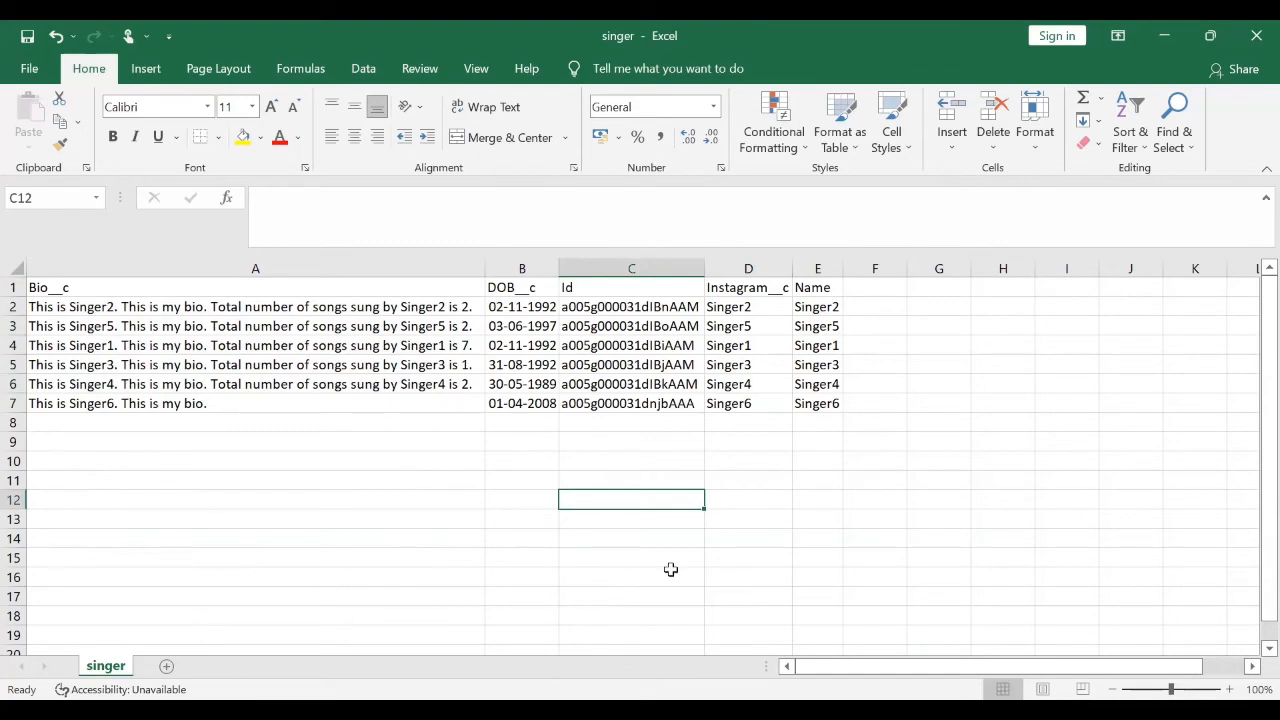
Switch to the songs workbook and widen column G until the full Tempsinger__c header shows
{"action": "key", "text": "alt+Tab"}
{"action": "left_click_drag", "start_coordinate": [781, 303], "coordinate": [776, 558]}
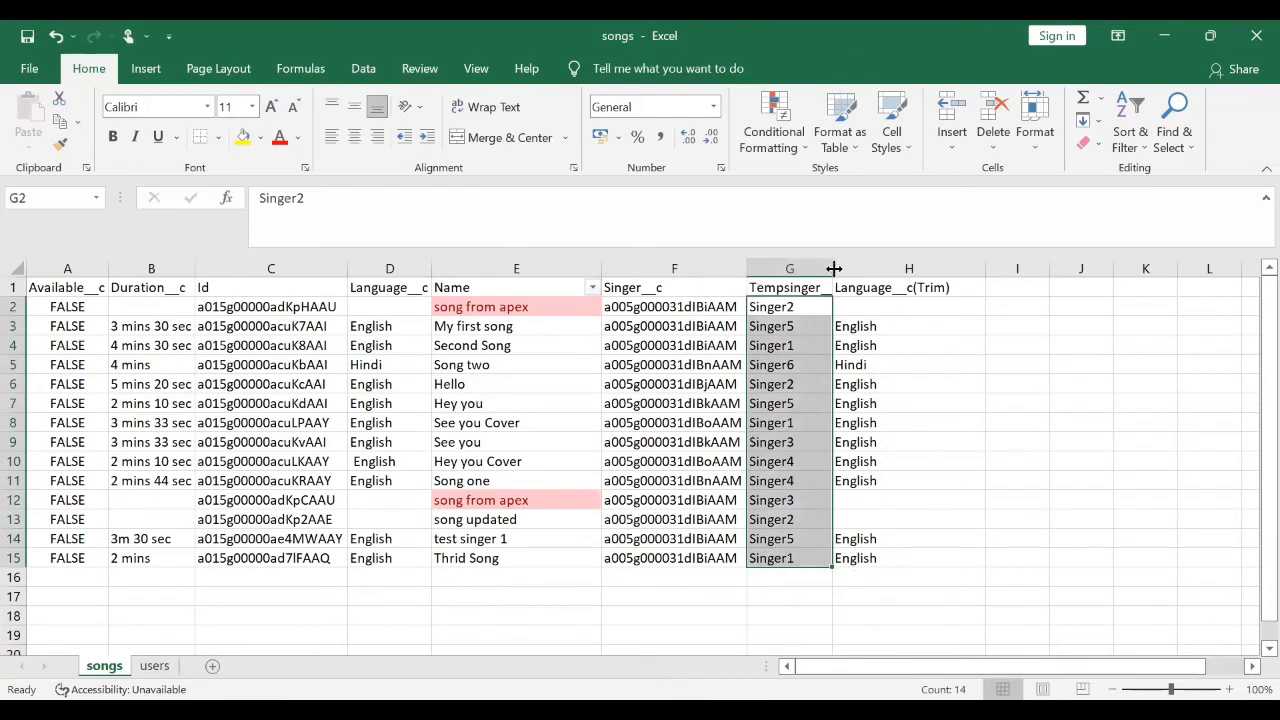
{"action": "left_click_drag", "start_coordinate": [833, 269], "coordinate": [879, 268]}
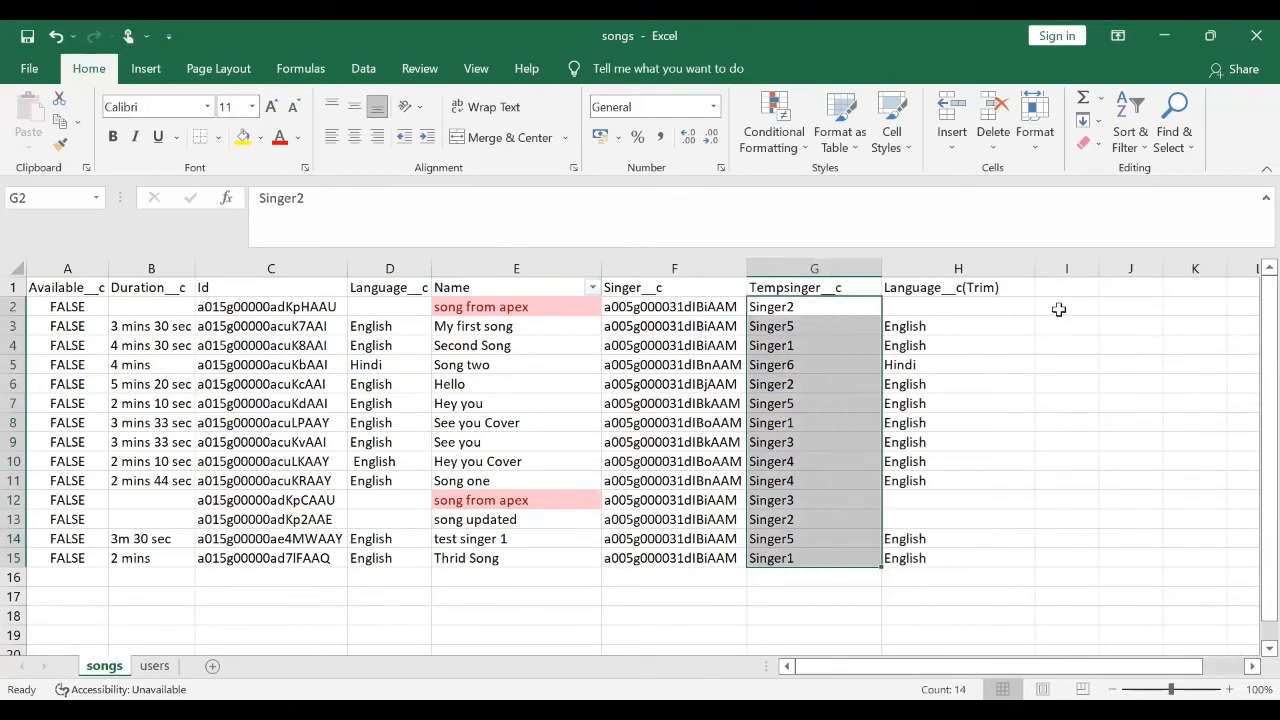
{"action": "left_click", "coordinate": [1058, 308]}
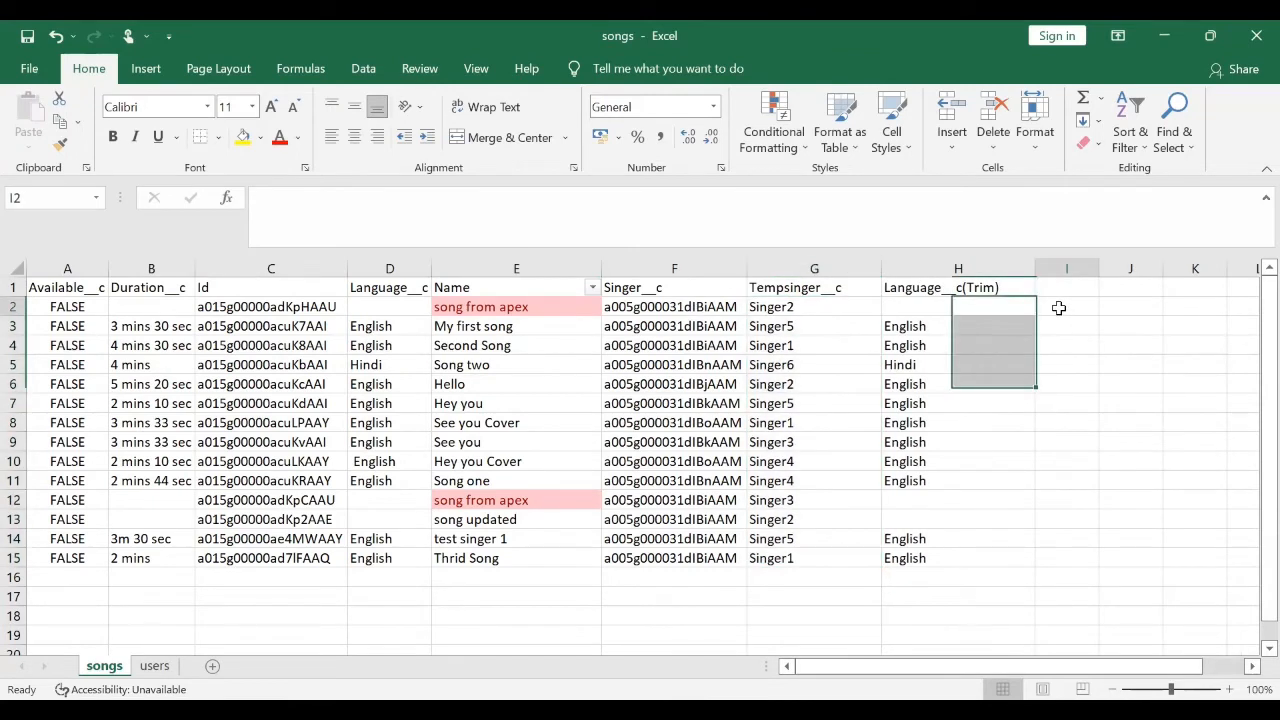
Copy the singer name from G2 of the songs sheet and search for Singer2 in the singer workbook
{"action": "left_click", "coordinate": [789, 308]}
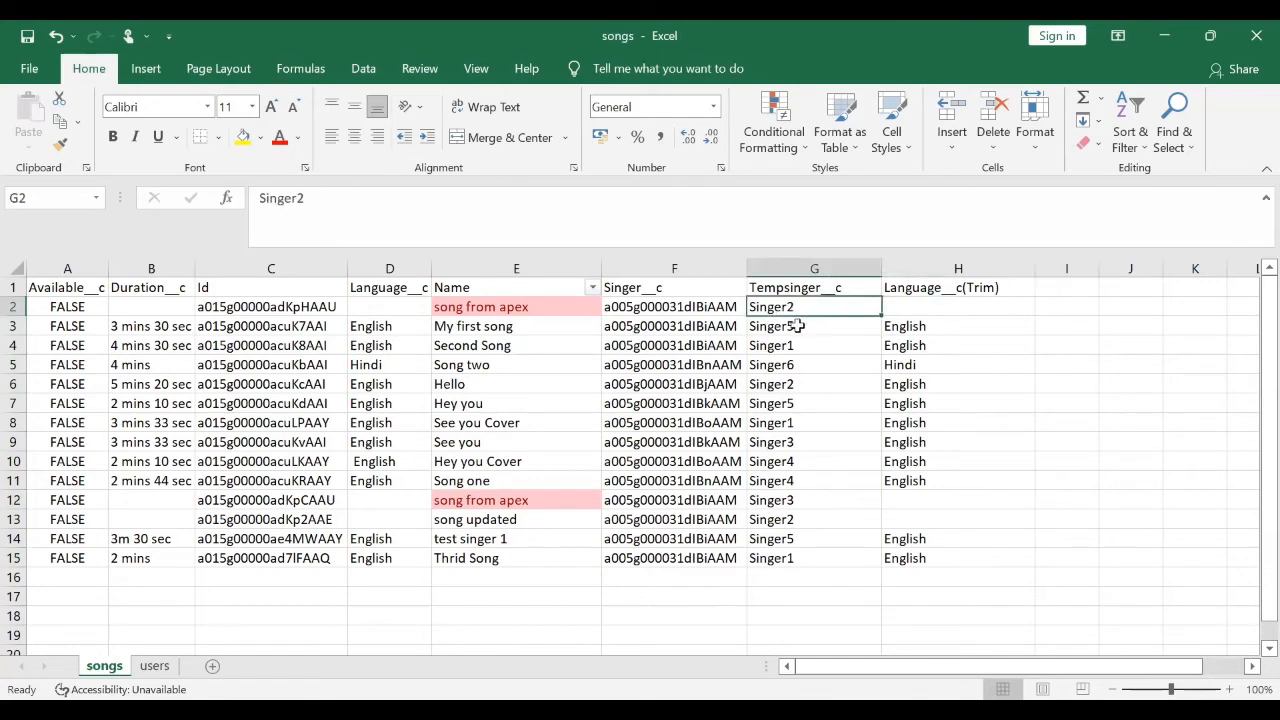
{"action": "key", "text": "ctrl+c"}
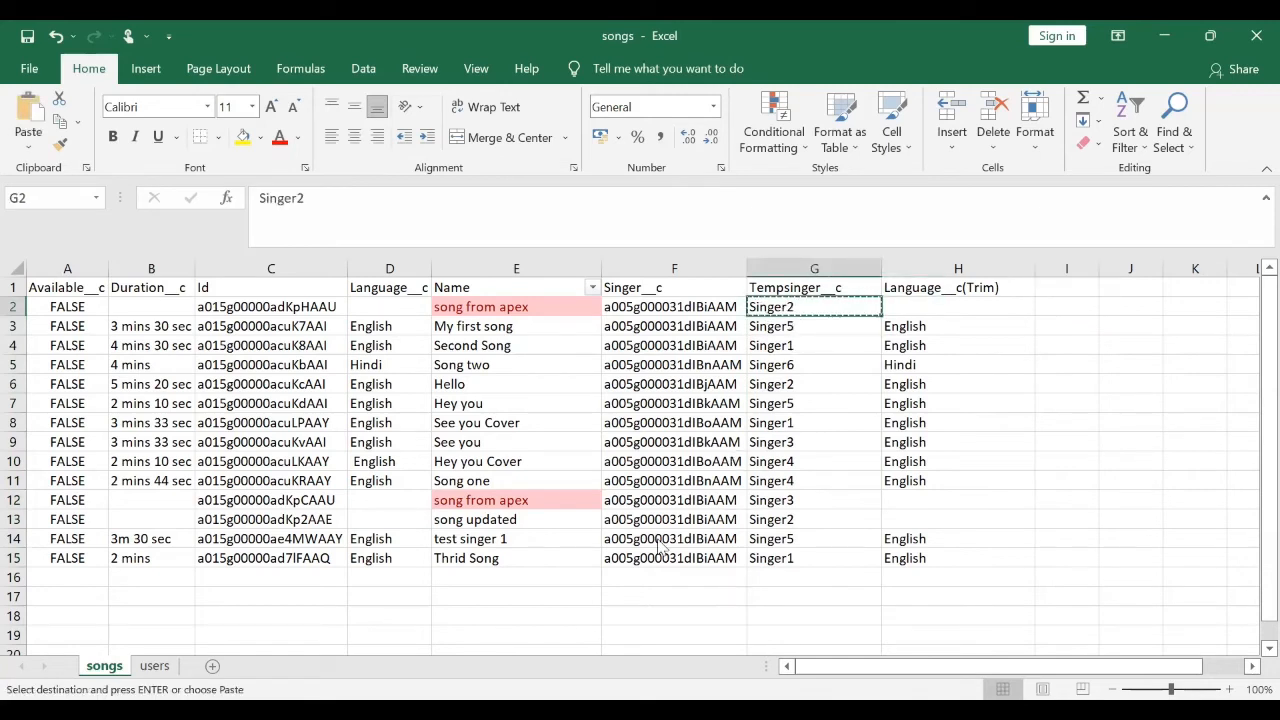
{"action": "key", "text": "ctrl+f"}
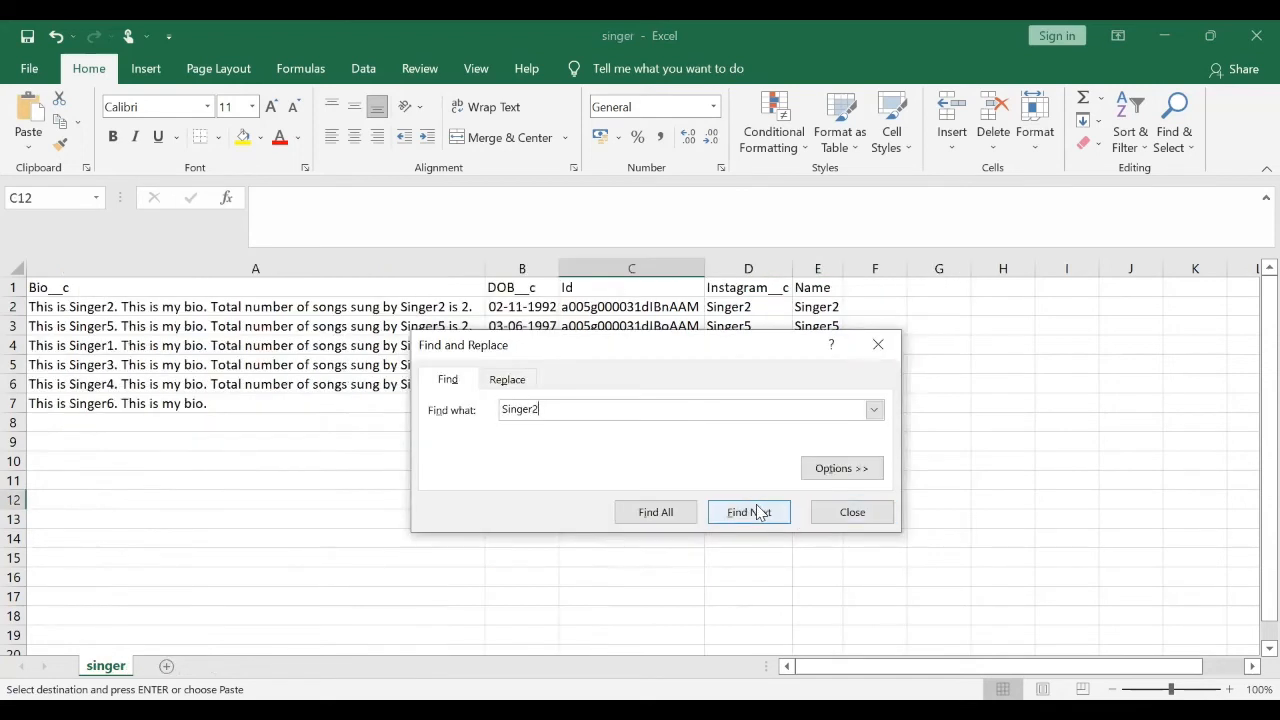
{"action": "left_click", "coordinate": [757, 514]}
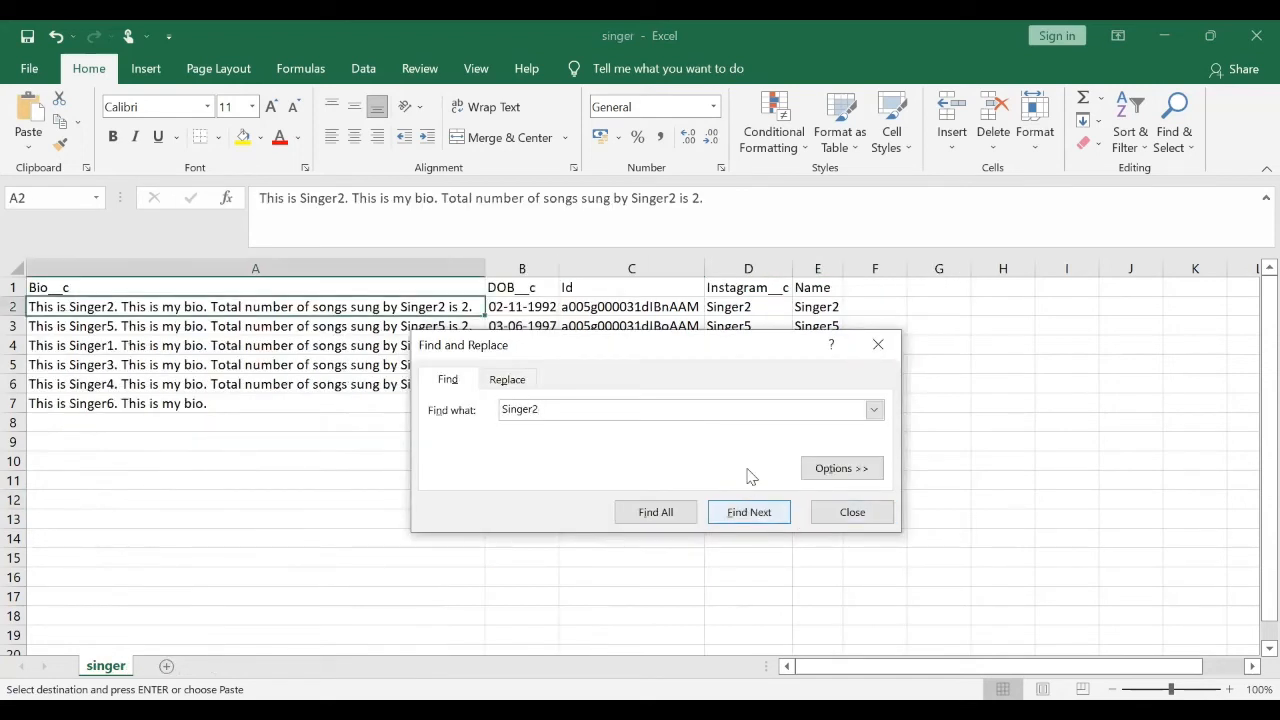
{"action": "left_click", "coordinate": [773, 522]}
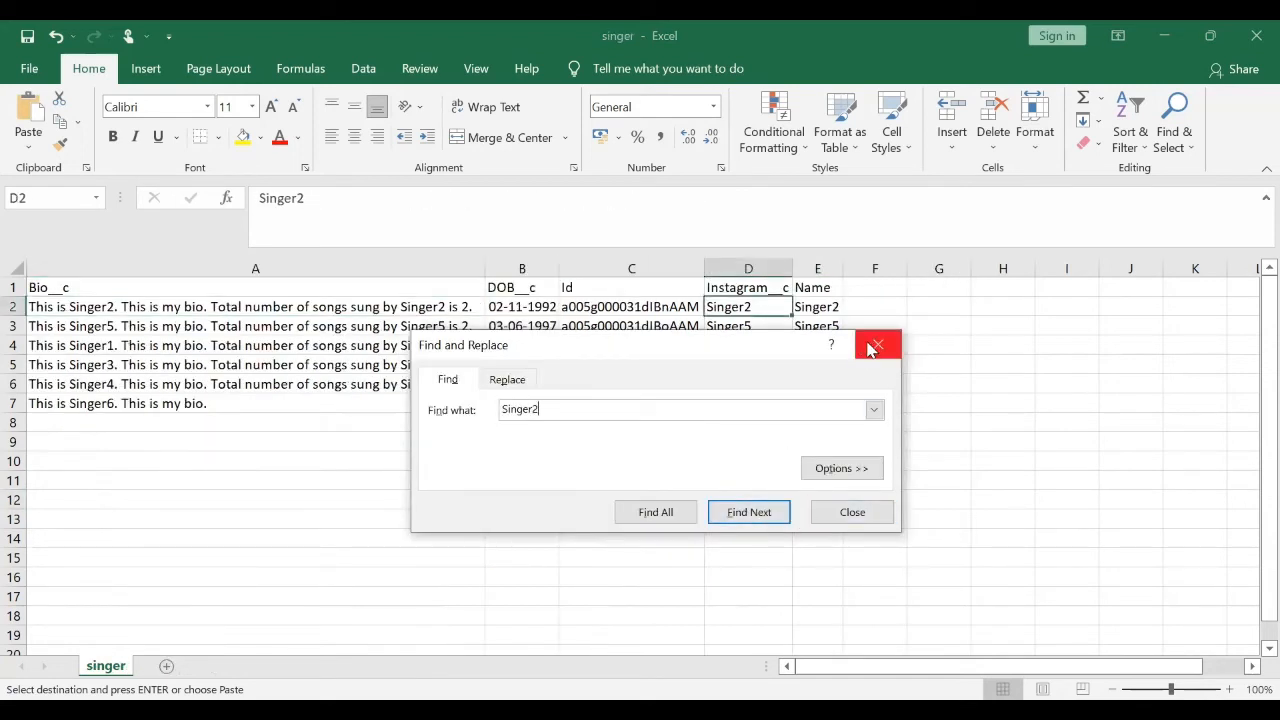
{"action": "left_click", "coordinate": [870, 347]}
Copy Singer2's Id from the singer workbook into I2 of the songs sheet, head column I "tempsinger", and fit its width
{"action": "left_click", "coordinate": [812, 300]}
{"action": "left_click", "coordinate": [661, 311]}
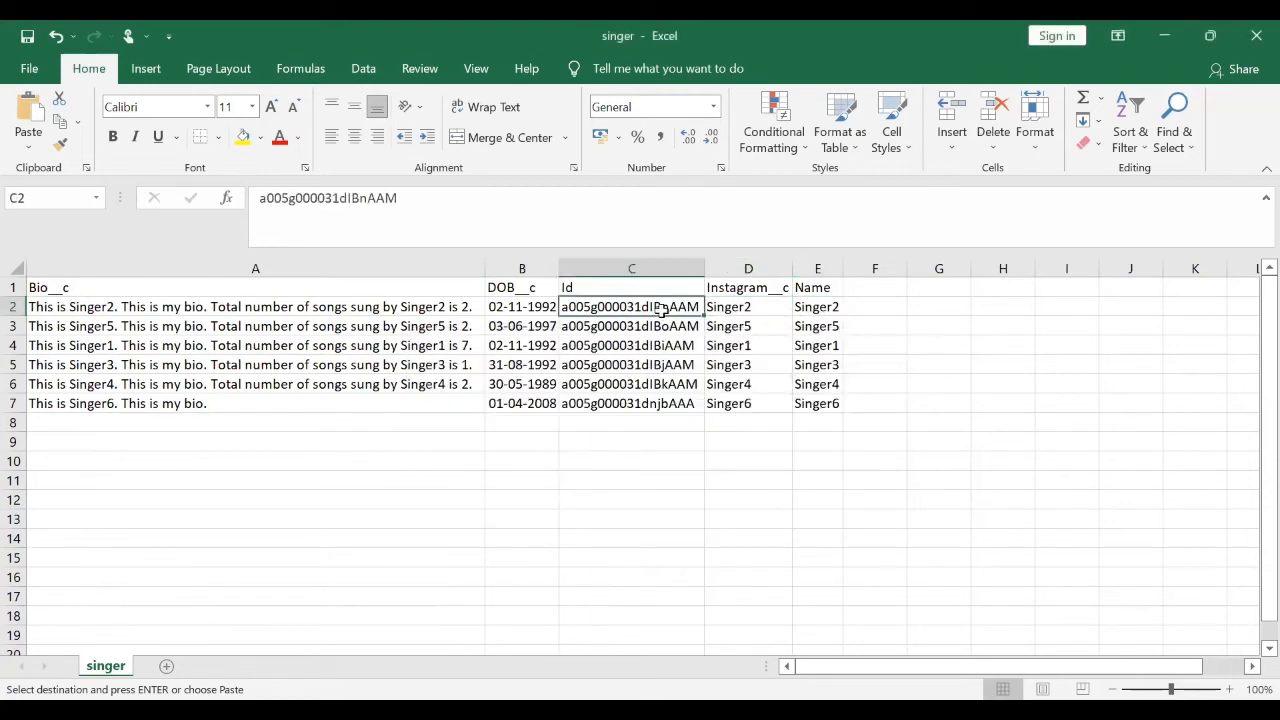
{"action": "key", "text": "ctrl+c"}
{"action": "key", "text": "alt+Tab"}
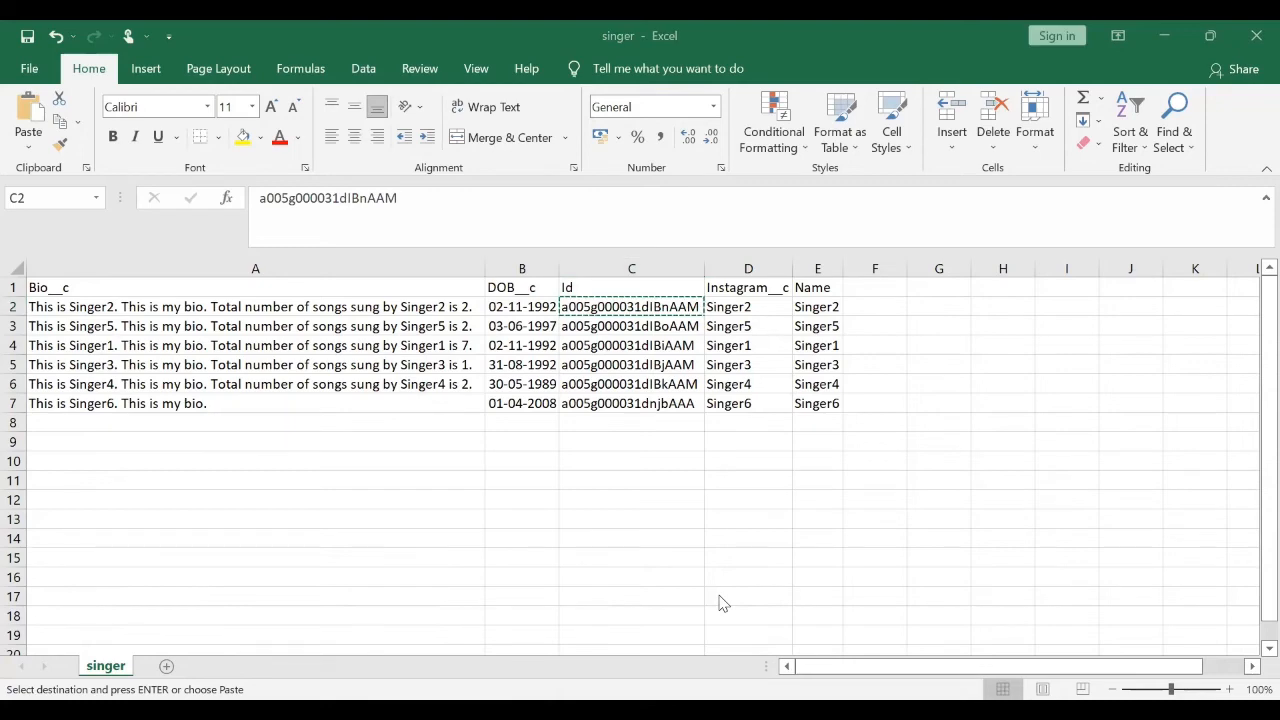
{"action": "key", "text": "alt+Tab"}
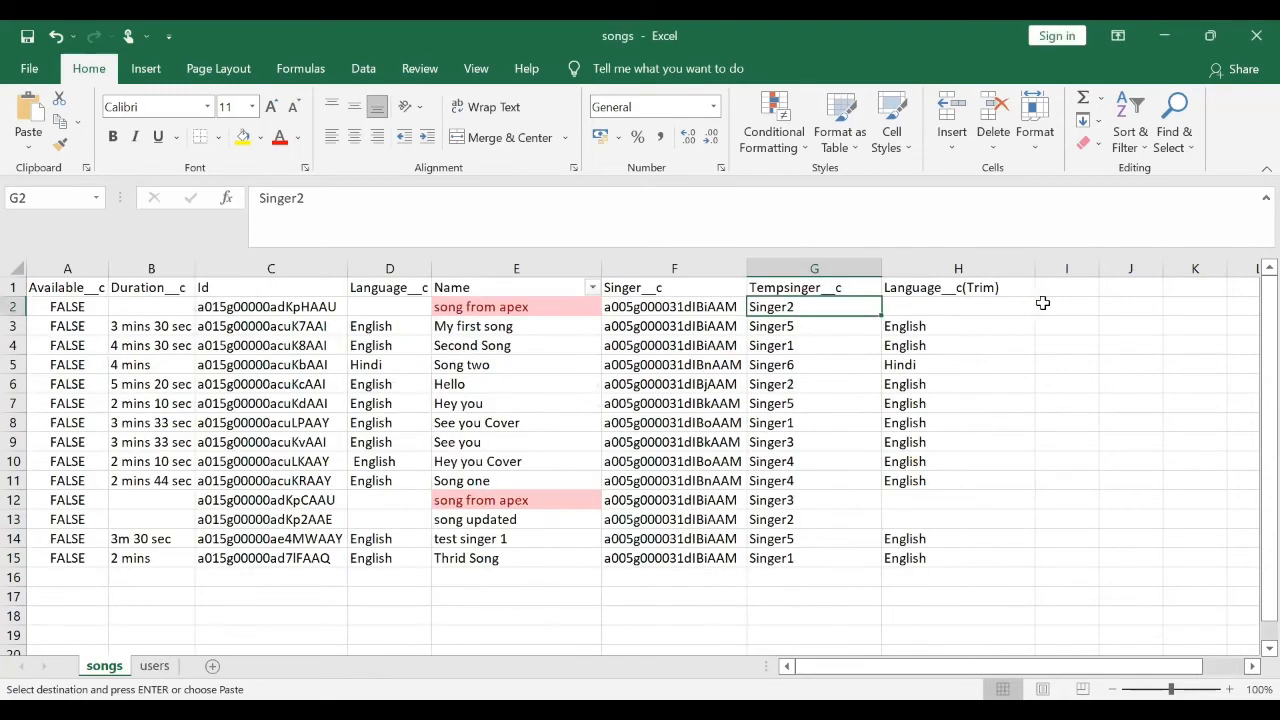
{"action": "left_click", "coordinate": [1042, 304]}
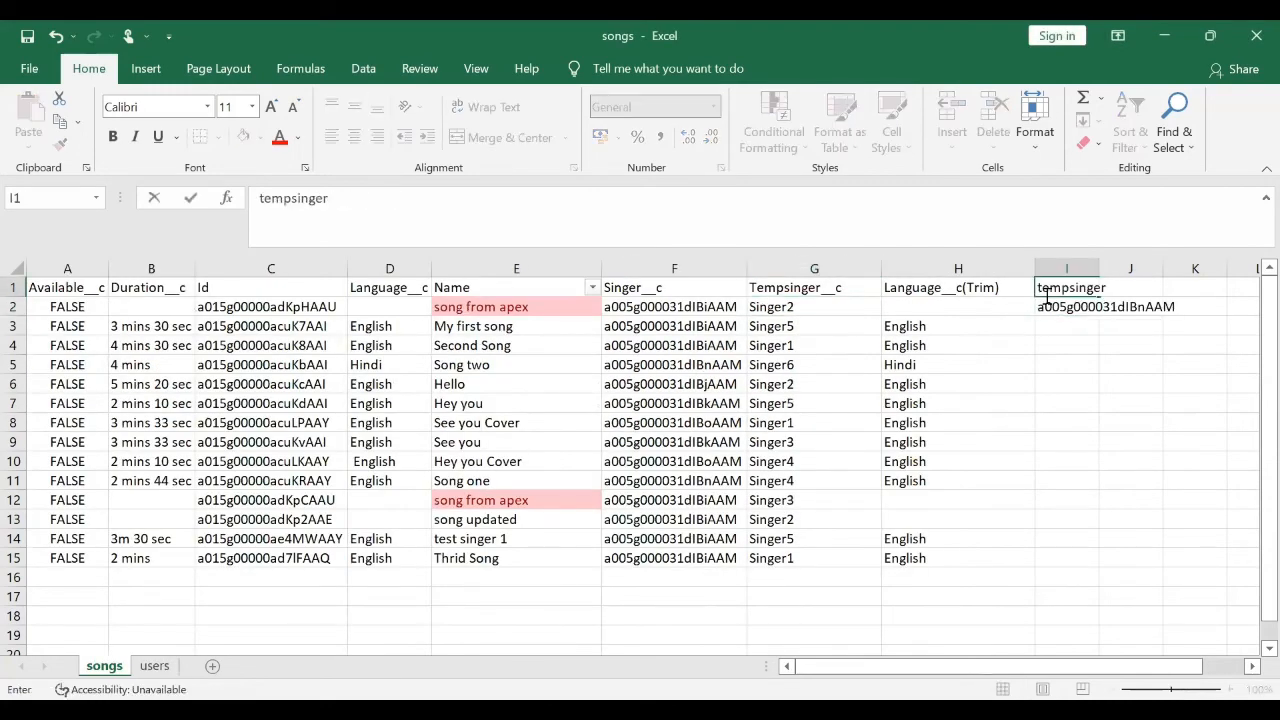
{"action": "key", "text": "Return"}
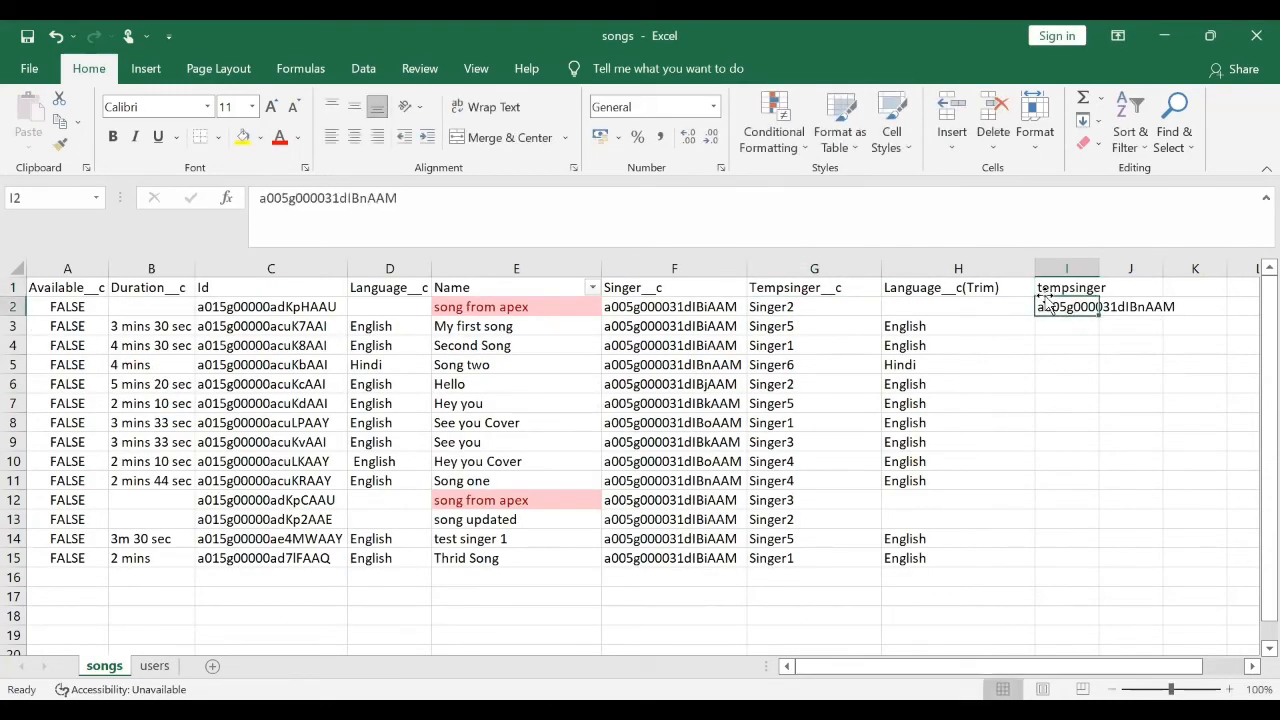
{"action": "double_click", "coordinate": [1099, 268]}
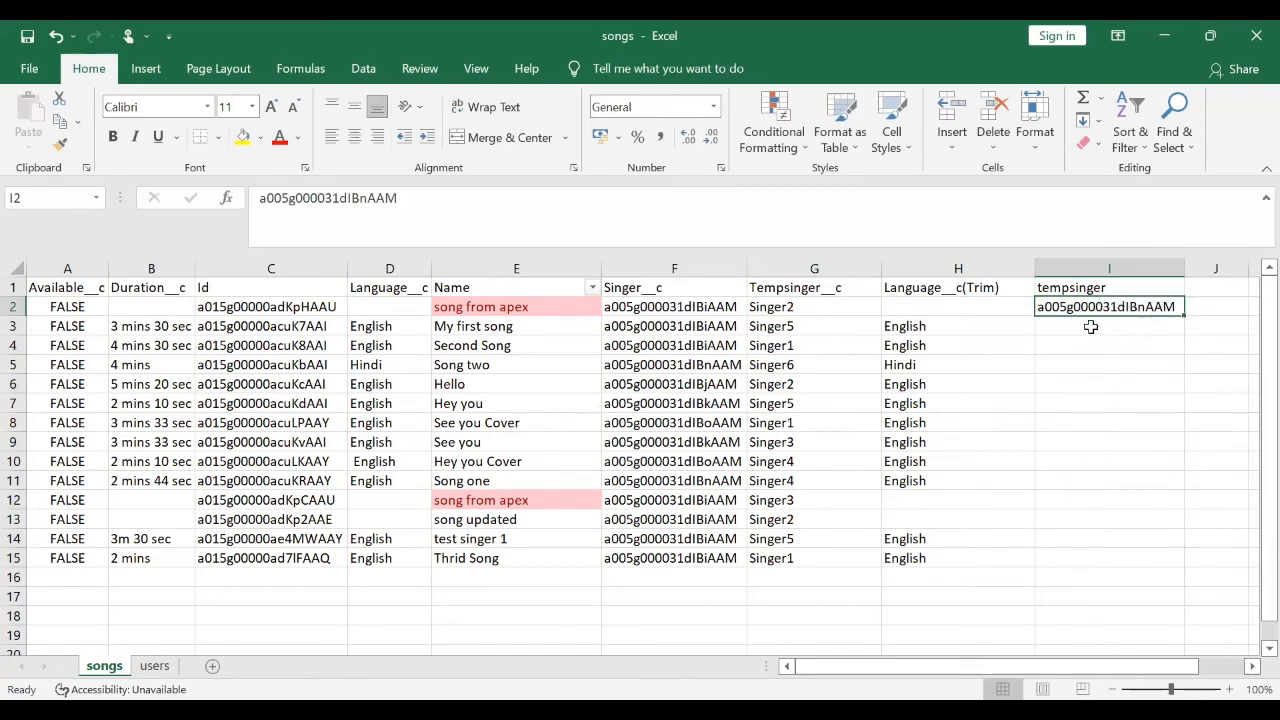
Clear the pasted Id from I2 and hide the Language__c(Trim) column on the songs sheet
{"action": "key", "text": "Delete"}
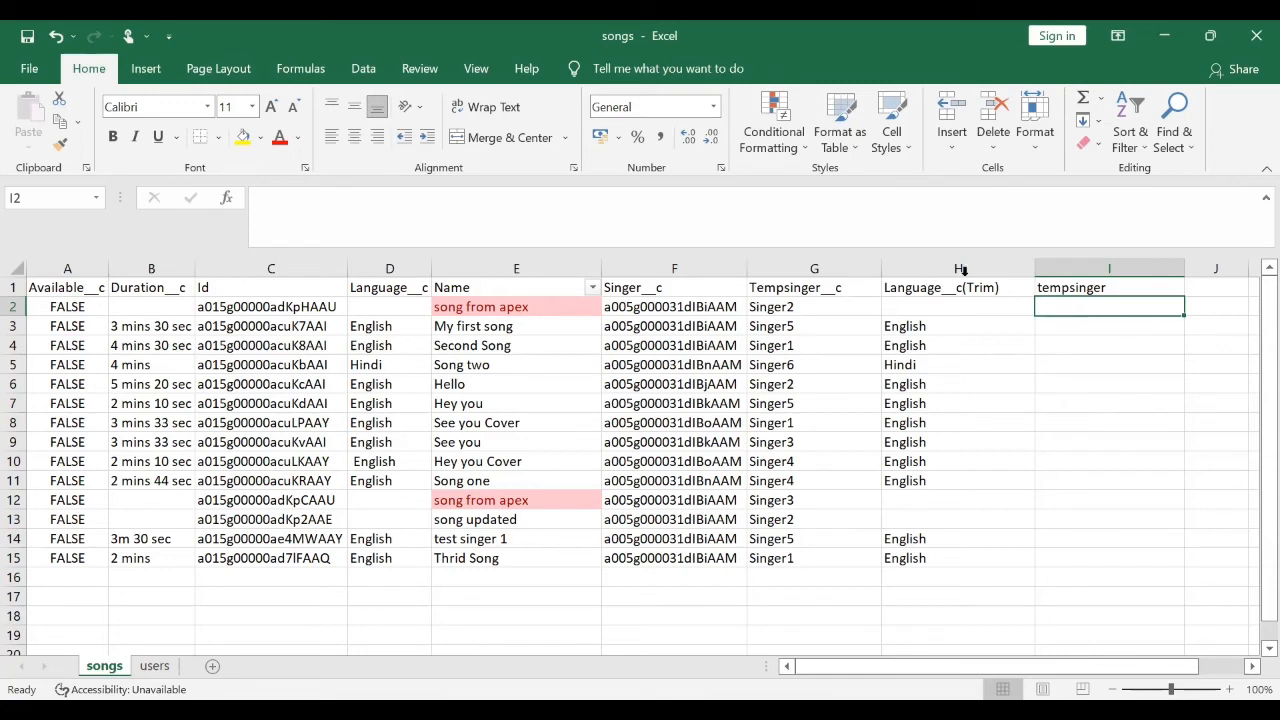
{"action": "left_click", "coordinate": [965, 266]}
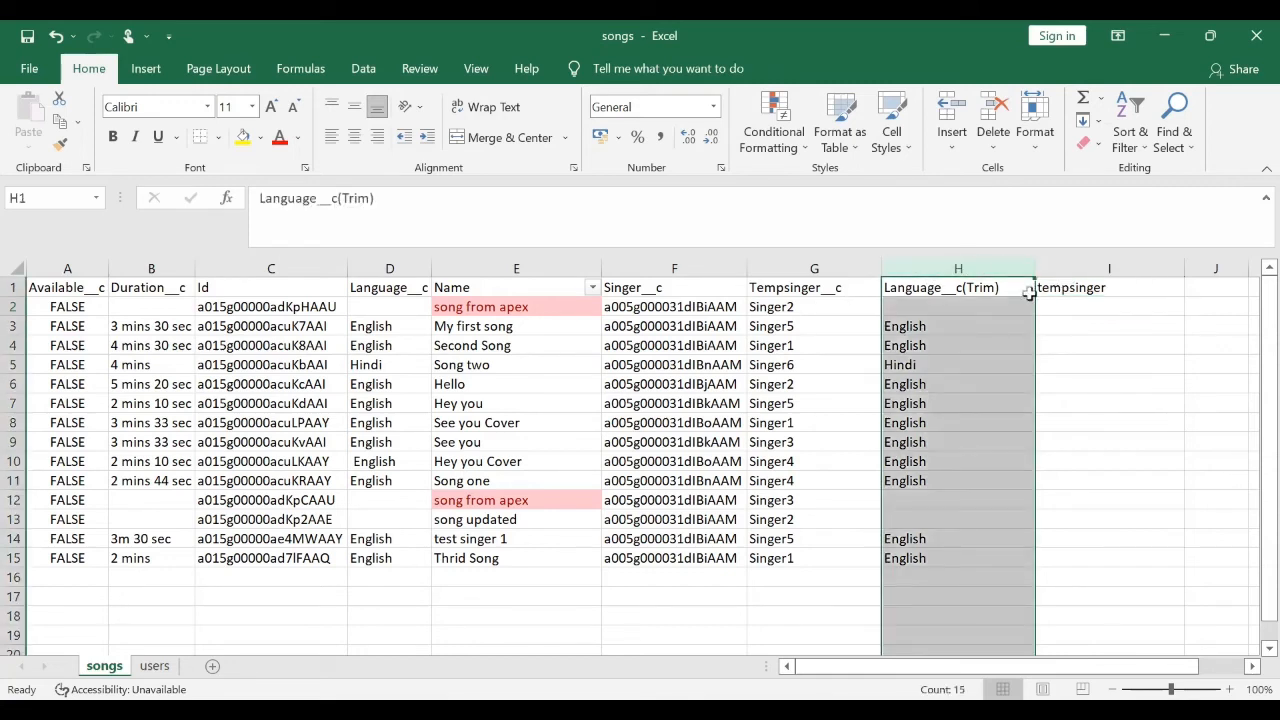
{"action": "right_click", "coordinate": [946, 266]}
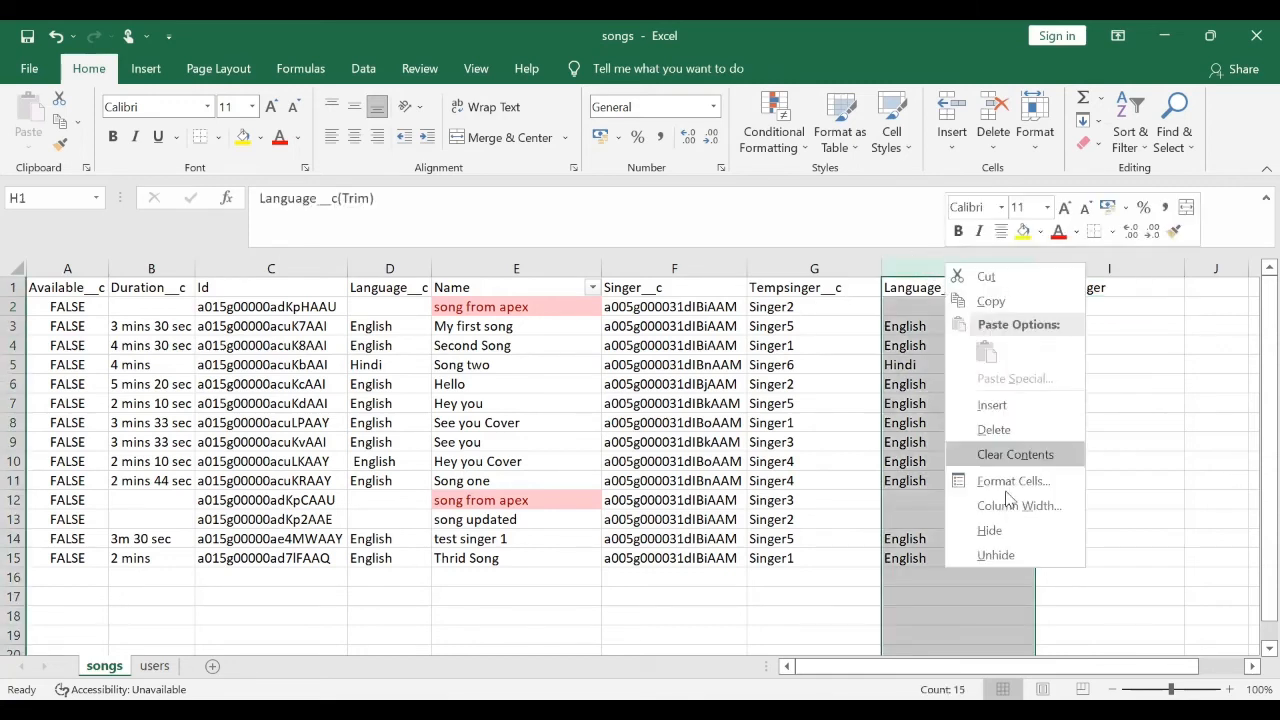
{"action": "left_click", "coordinate": [1000, 533]}
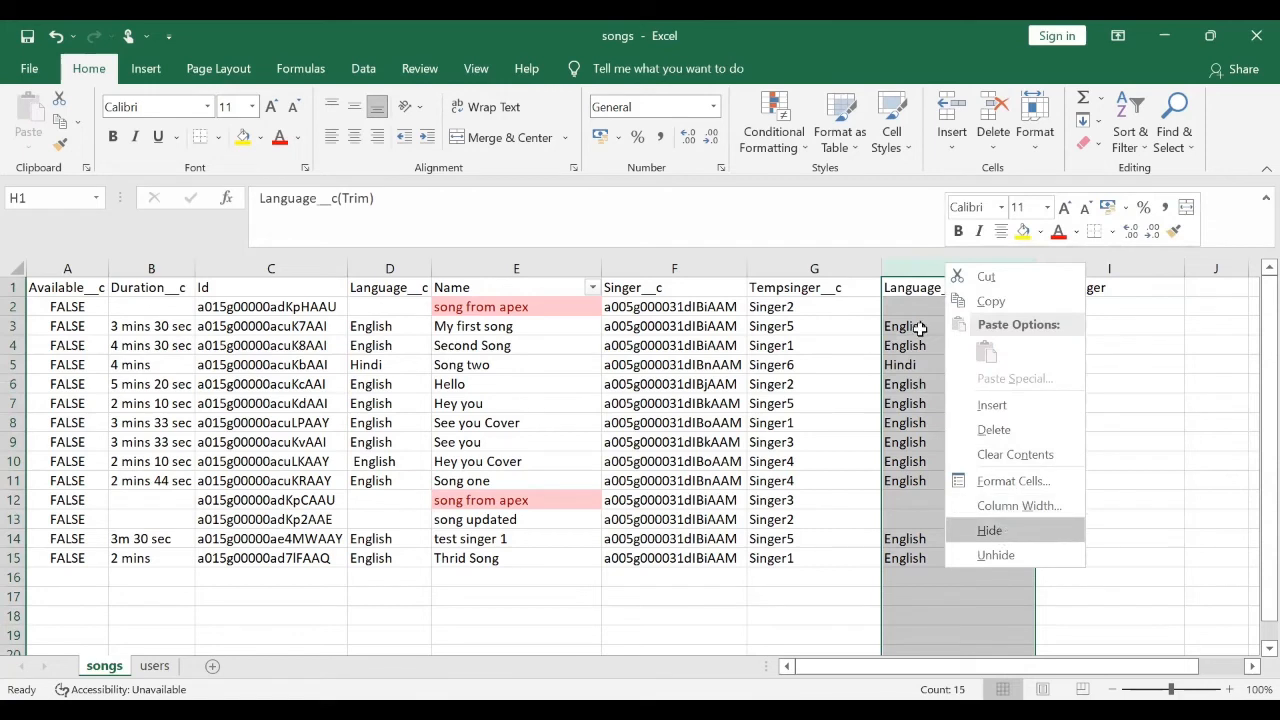
{"action": "left_click", "coordinate": [900, 306]}
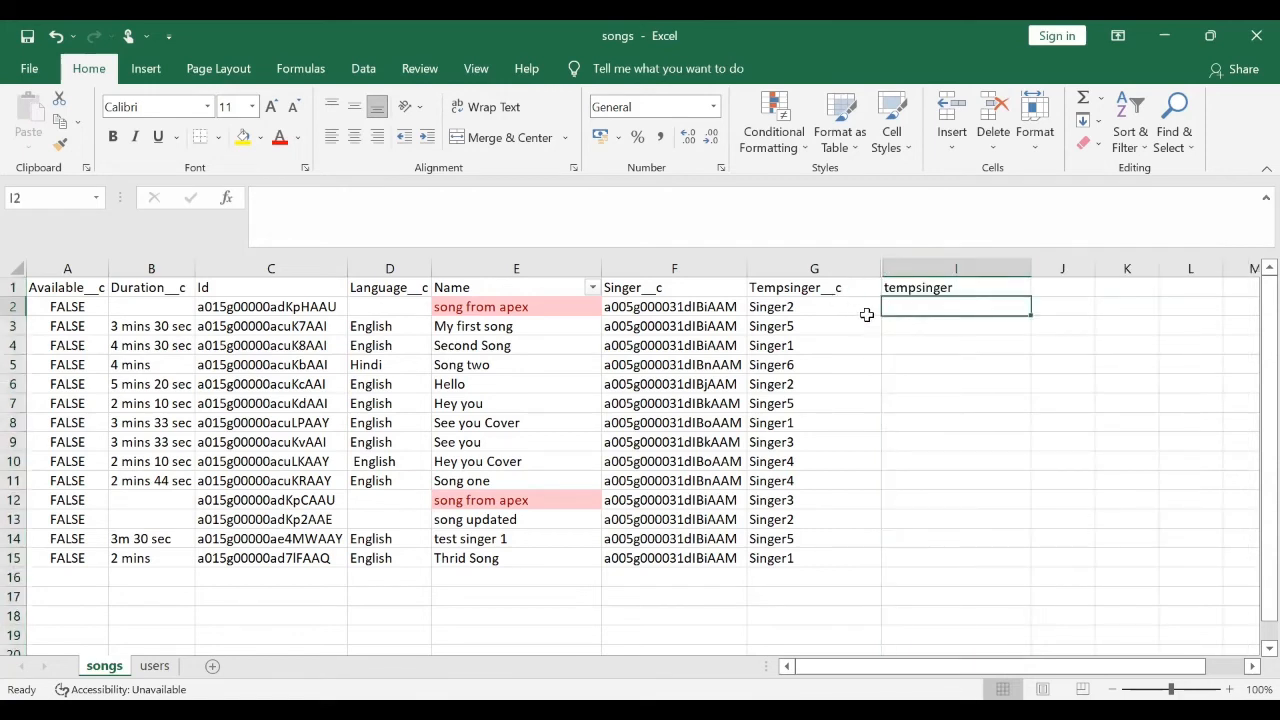
Check the Singer2 name in G2 against the singer workbook, and widen the Name column there
{"action": "left_click", "coordinate": [802, 308]}
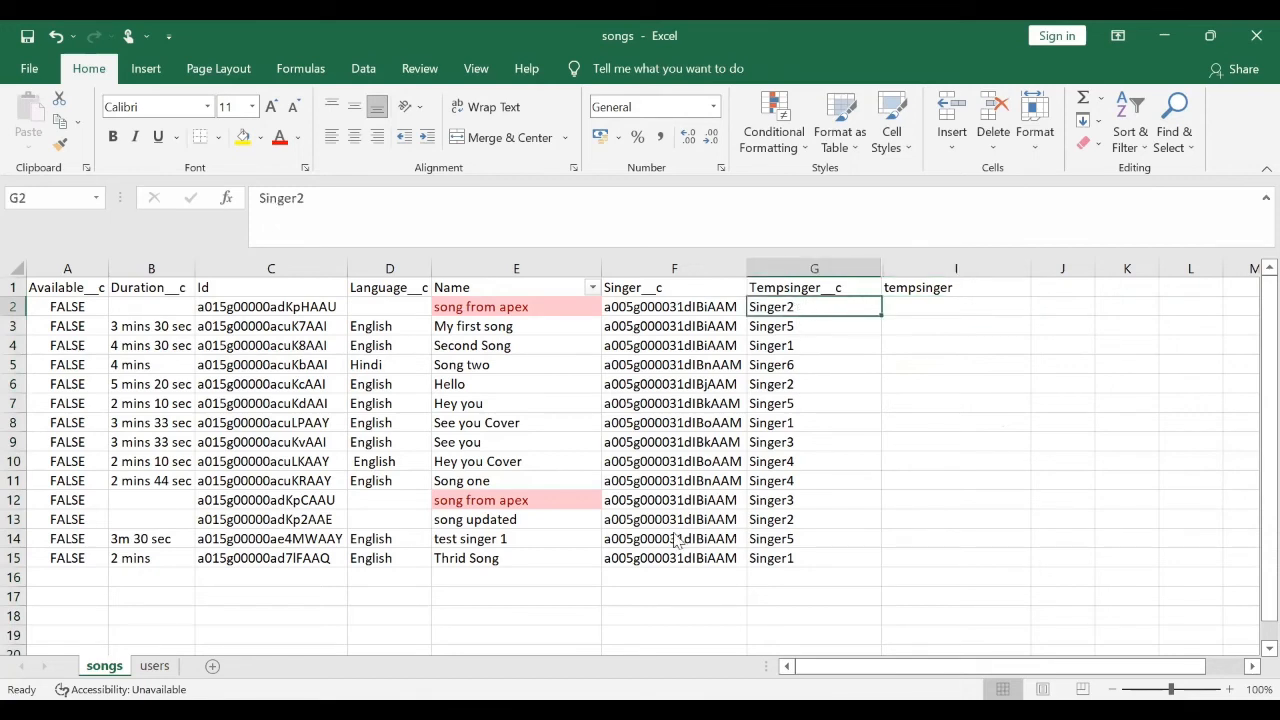
{"action": "key", "text": "alt+Tab"}
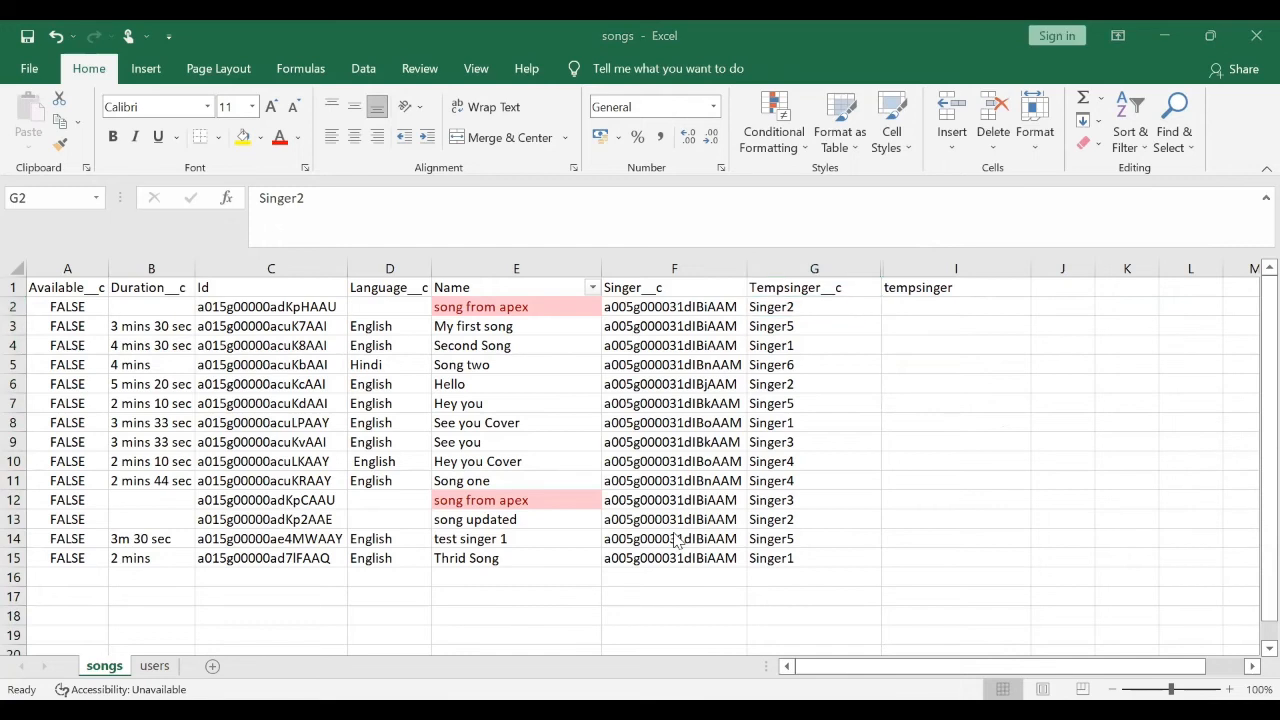
{"action": "left_click", "coordinate": [729, 308]}
{"action": "left_click", "coordinate": [832, 307]}
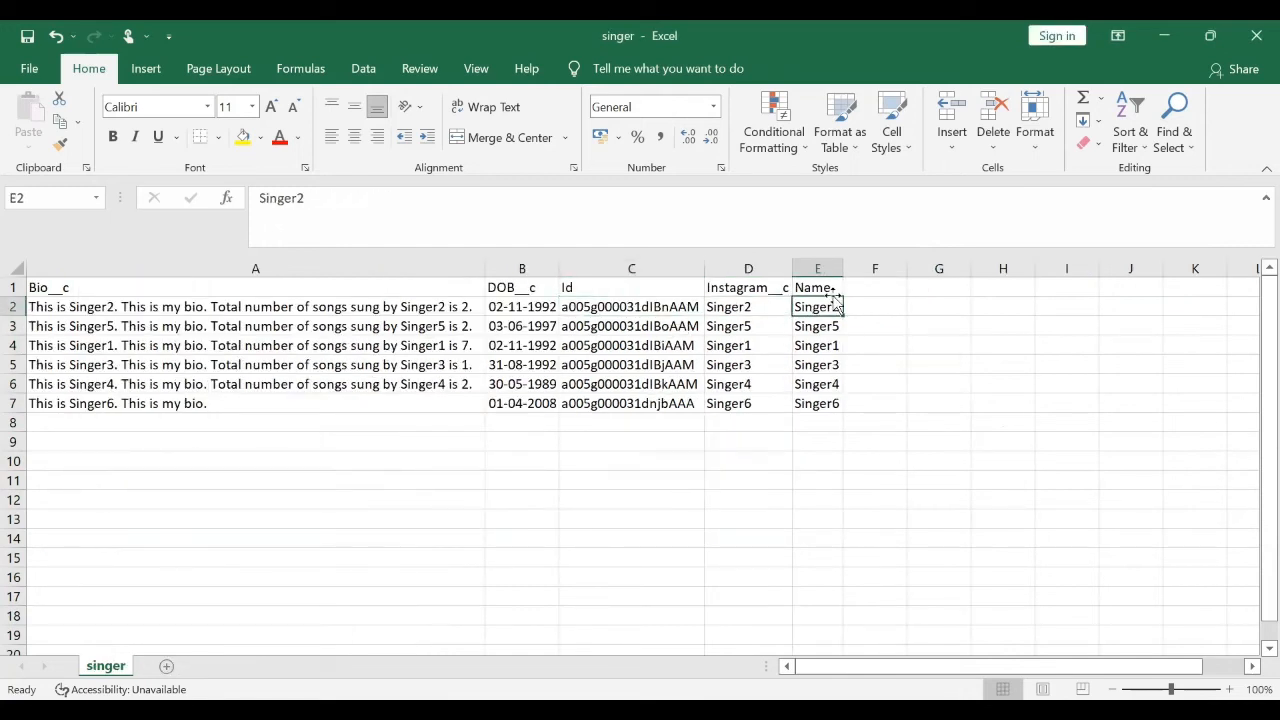
{"action": "left_click_drag", "start_coordinate": [844, 269], "coordinate": [890, 297]}
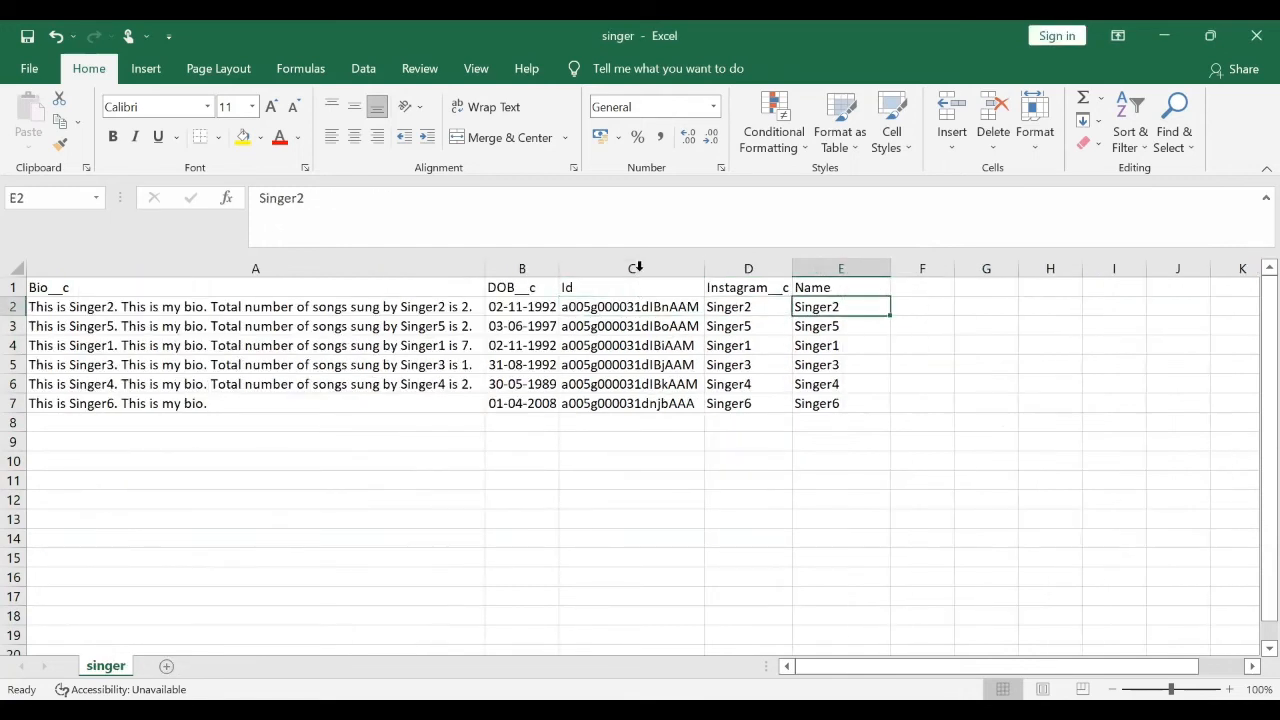
Copy the Id column of the singer sheet into column F, directly after the Name column
{"action": "left_click", "coordinate": [638, 268]}
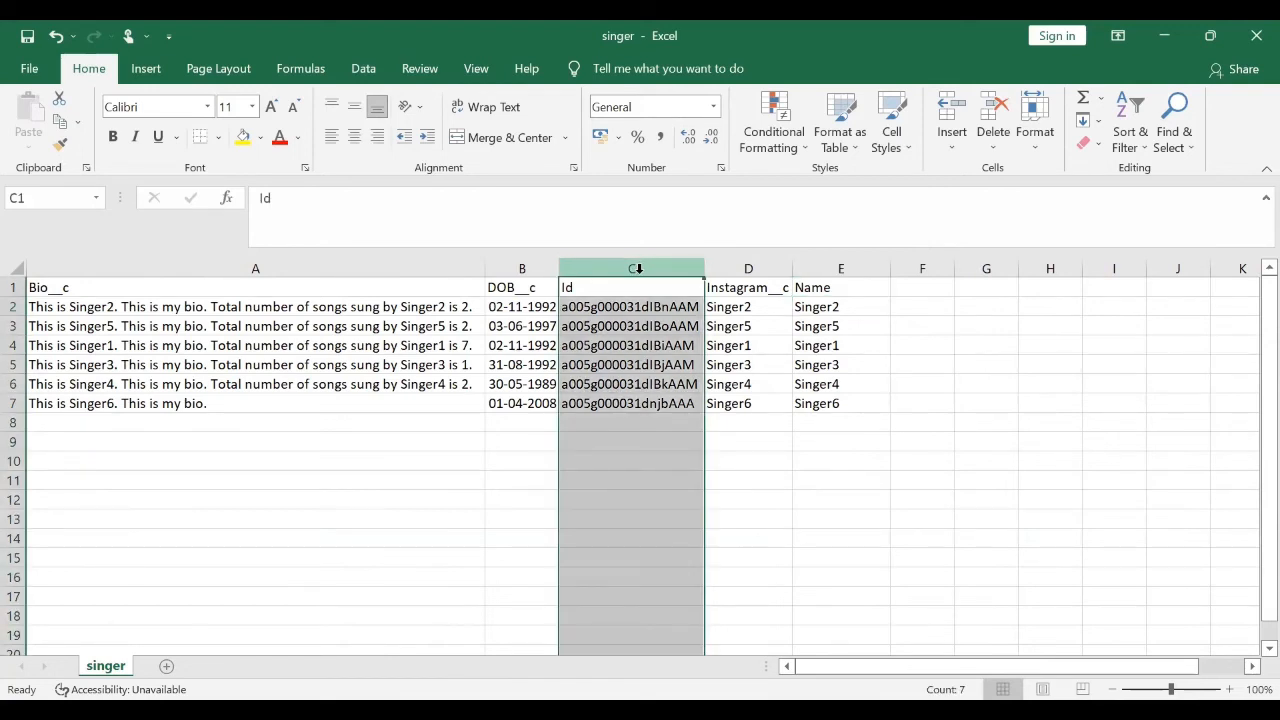
{"action": "key", "text": "ctrl+c"}
{"action": "left_click", "coordinate": [921, 285]}
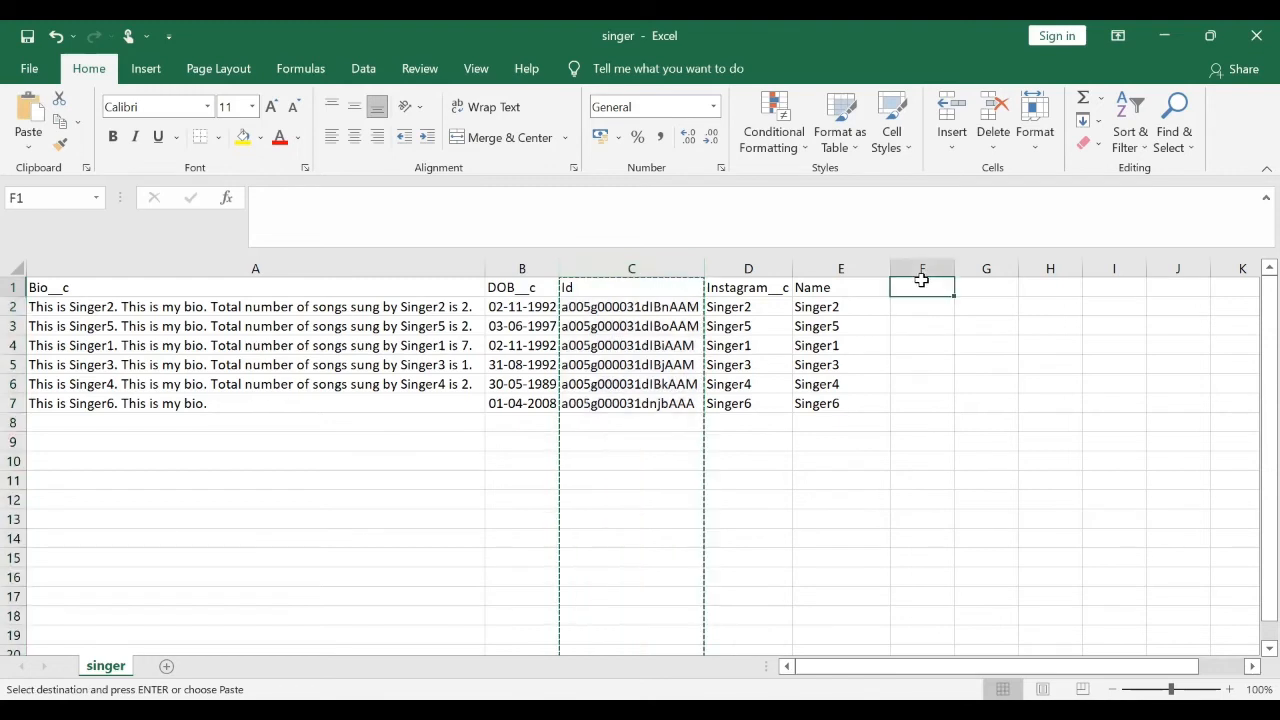
{"action": "key", "text": "ctrl+v"}
Examine the singer sheet's Name values in column E alongside the matching Id values in column F, for Singer2 and Singer5
{"action": "left_click", "coordinate": [908, 306]}
{"action": "left_click", "coordinate": [846, 306]}
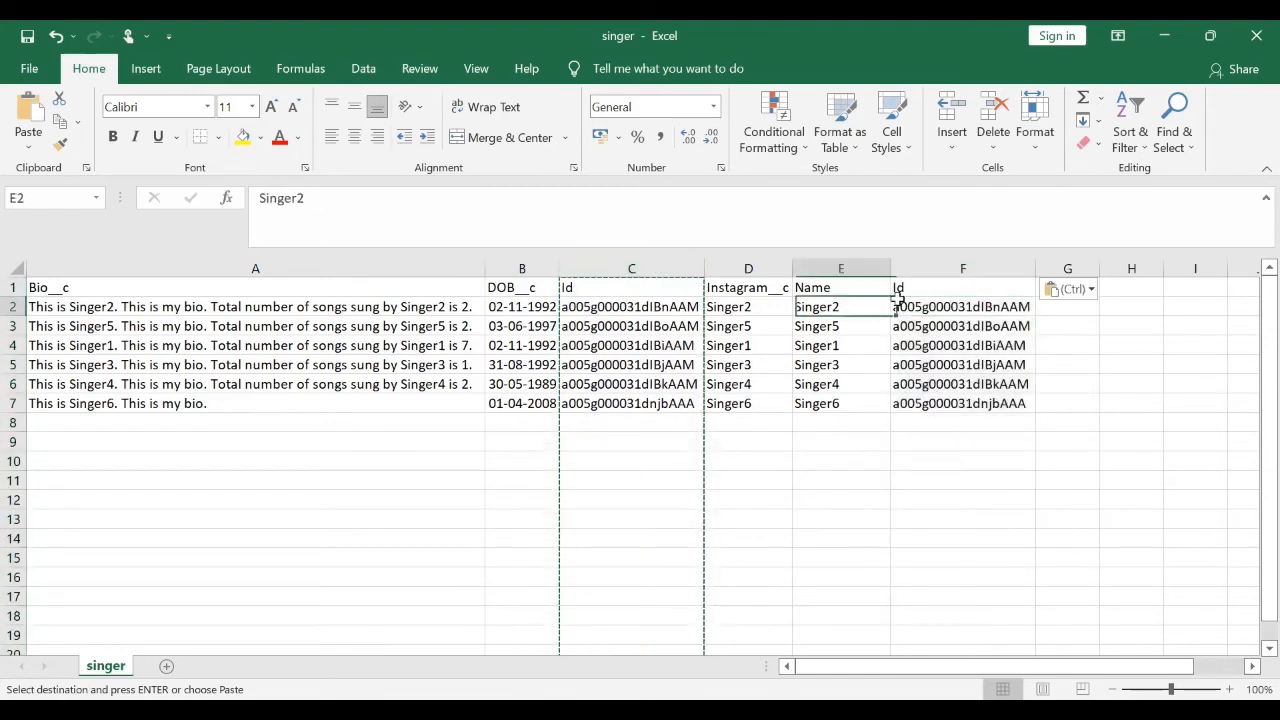
{"action": "left_click", "coordinate": [907, 307]}
{"action": "left_click", "coordinate": [838, 306]}
{"action": "left_click", "coordinate": [914, 286]}
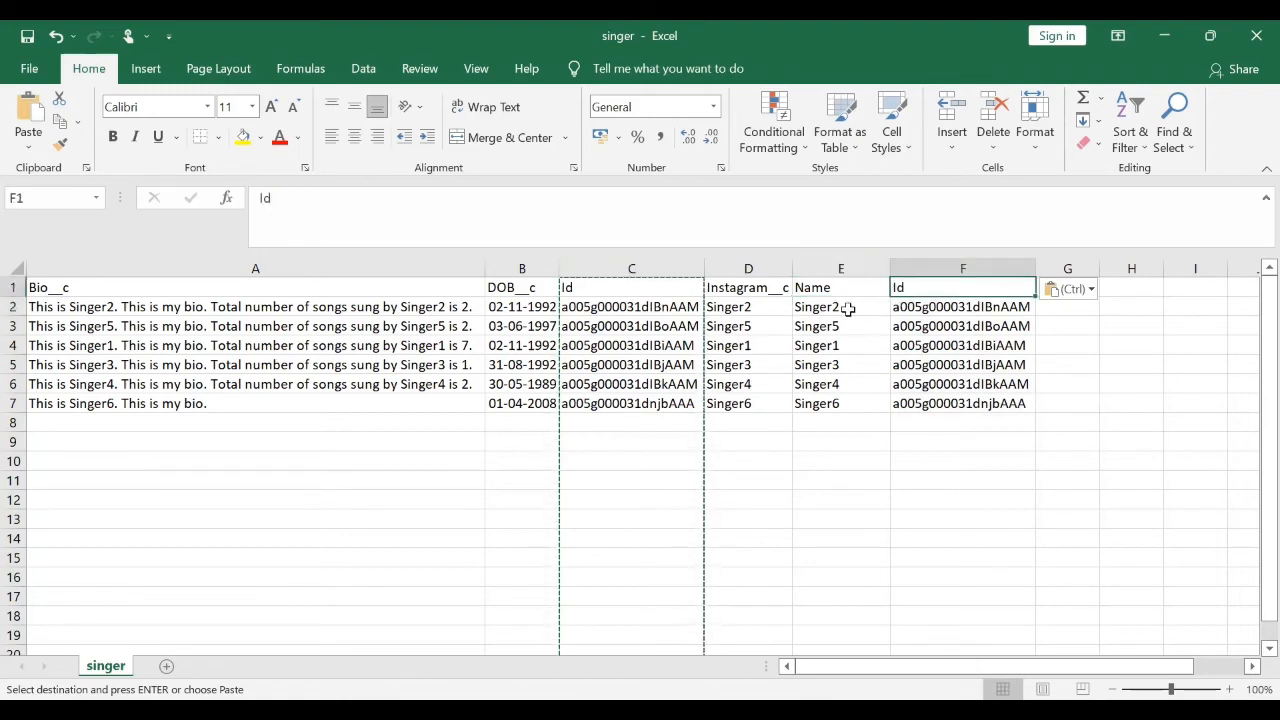
{"action": "left_click", "coordinate": [926, 265]}
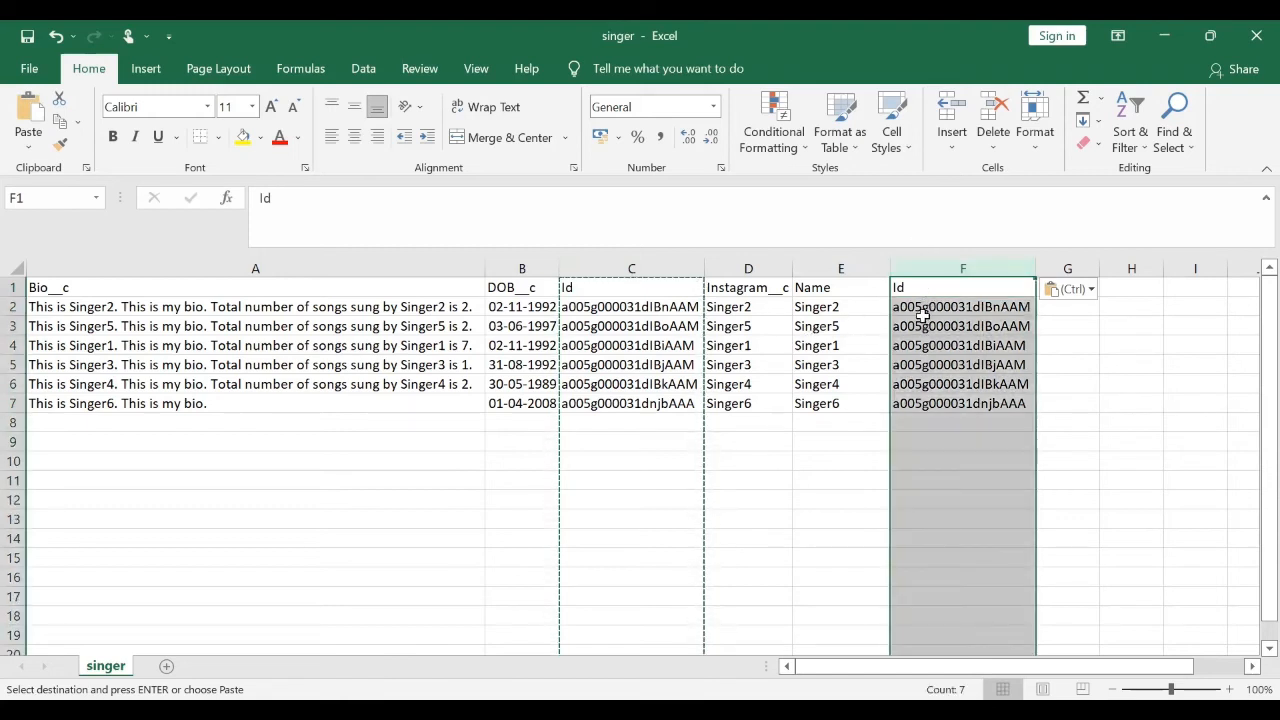
{"action": "left_click", "coordinate": [924, 309]}
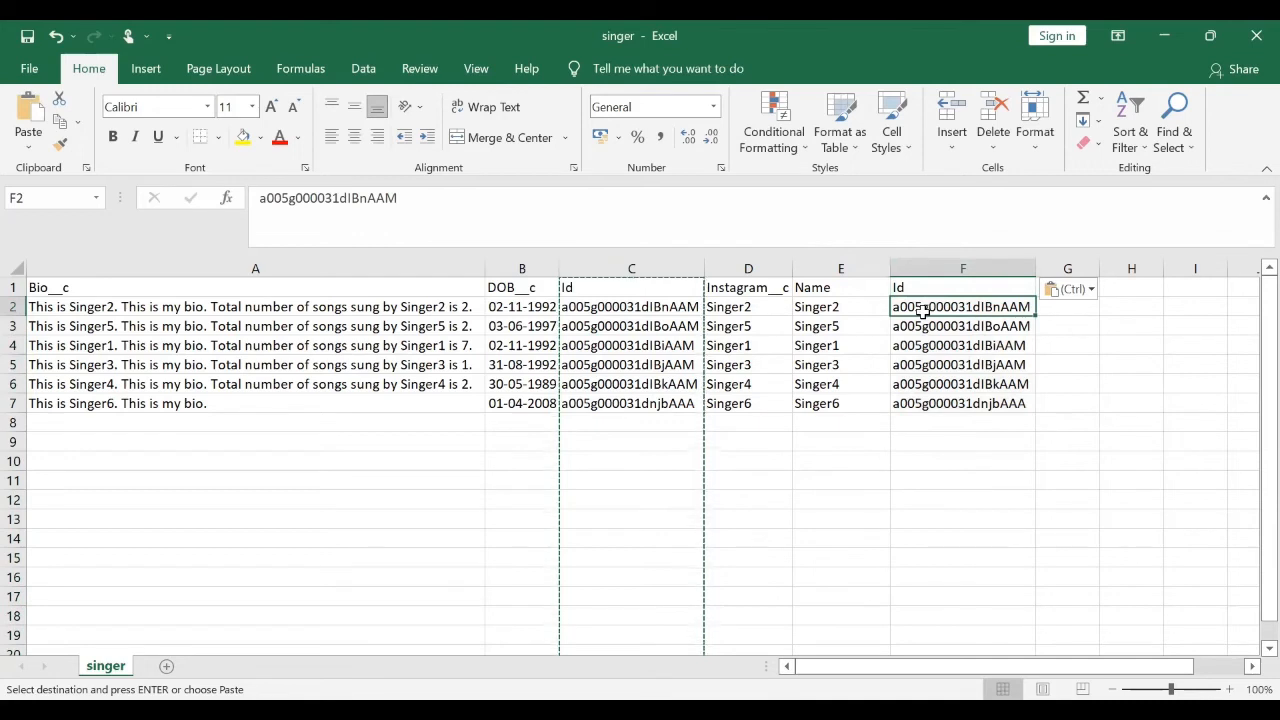
{"action": "left_click", "coordinate": [843, 309]}
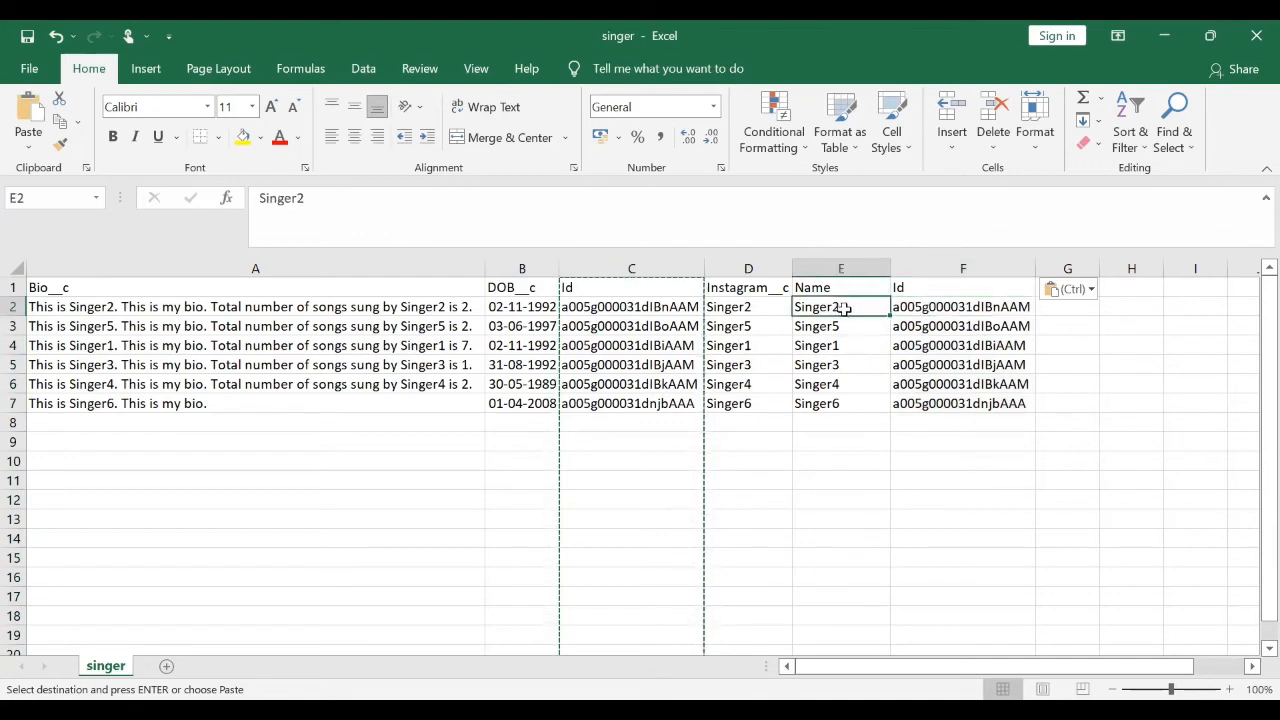
{"action": "left_click", "coordinate": [909, 306]}
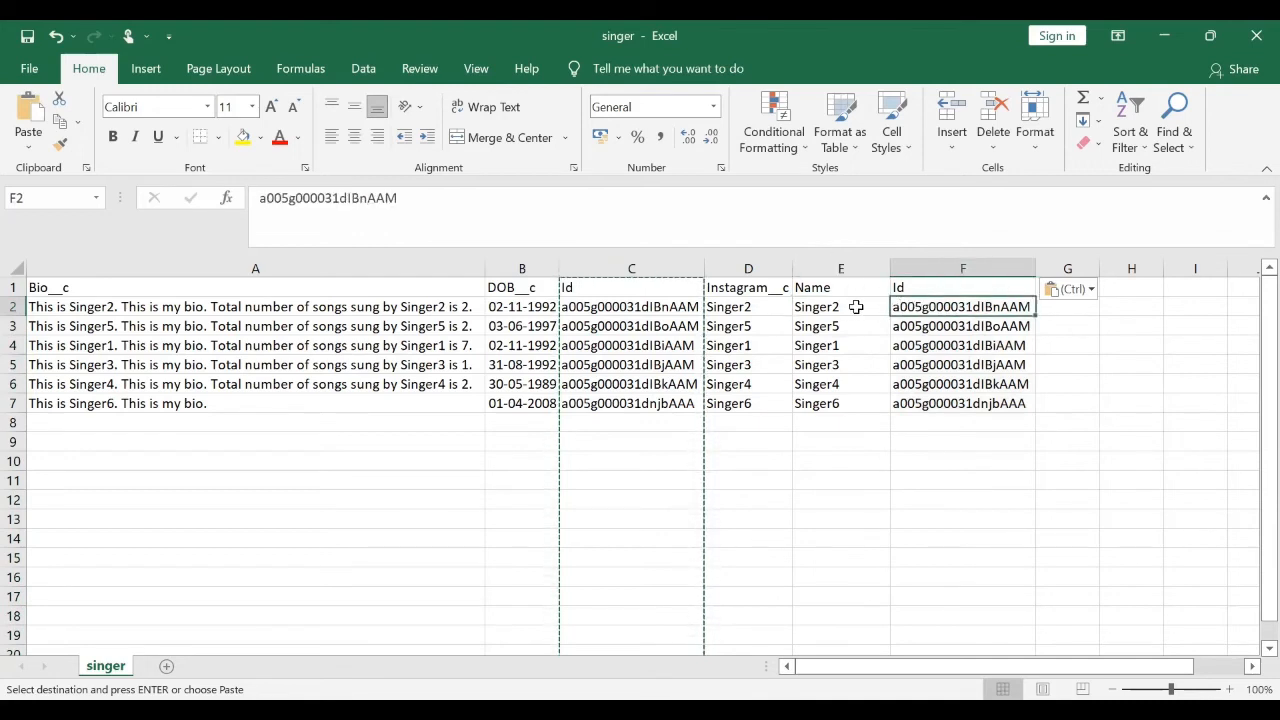
{"action": "left_click", "coordinate": [857, 307]}
{"action": "left_click", "coordinate": [899, 307]}
{"action": "left_click", "coordinate": [876, 308]}
{"action": "left_click", "coordinate": [908, 306]}
{"action": "left_click", "coordinate": [860, 307]}
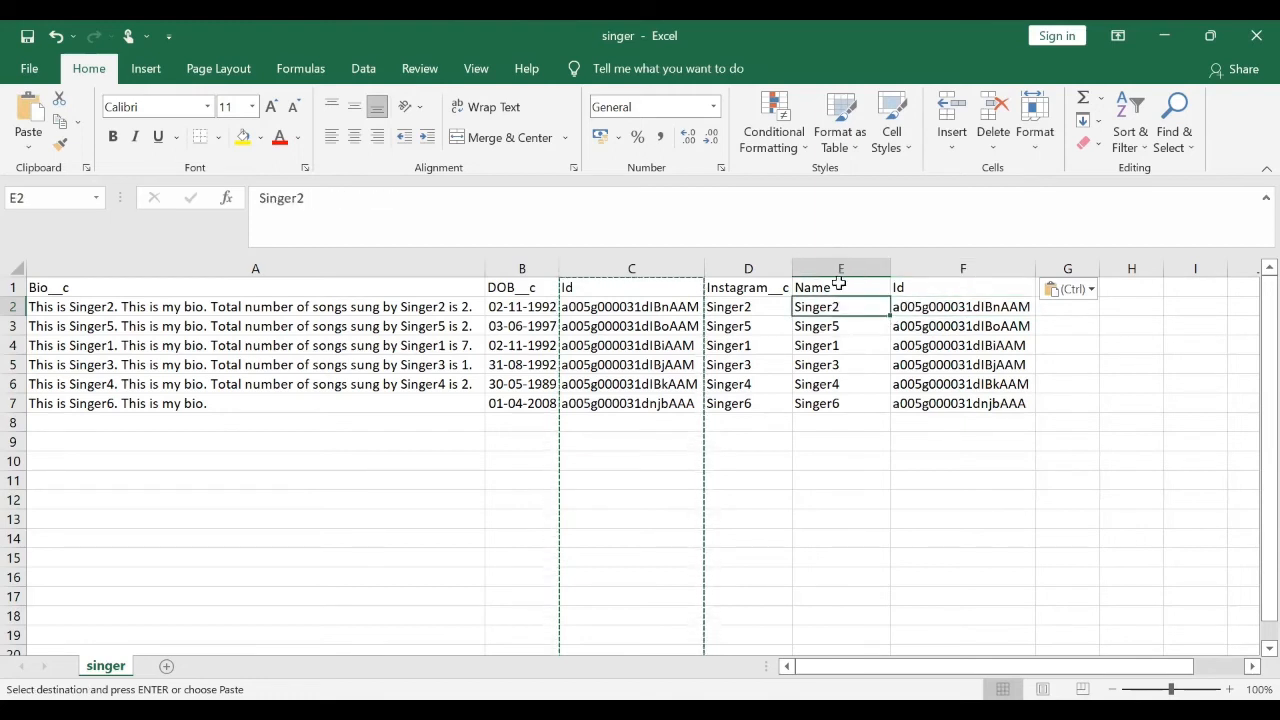
{"action": "left_click", "coordinate": [915, 307]}
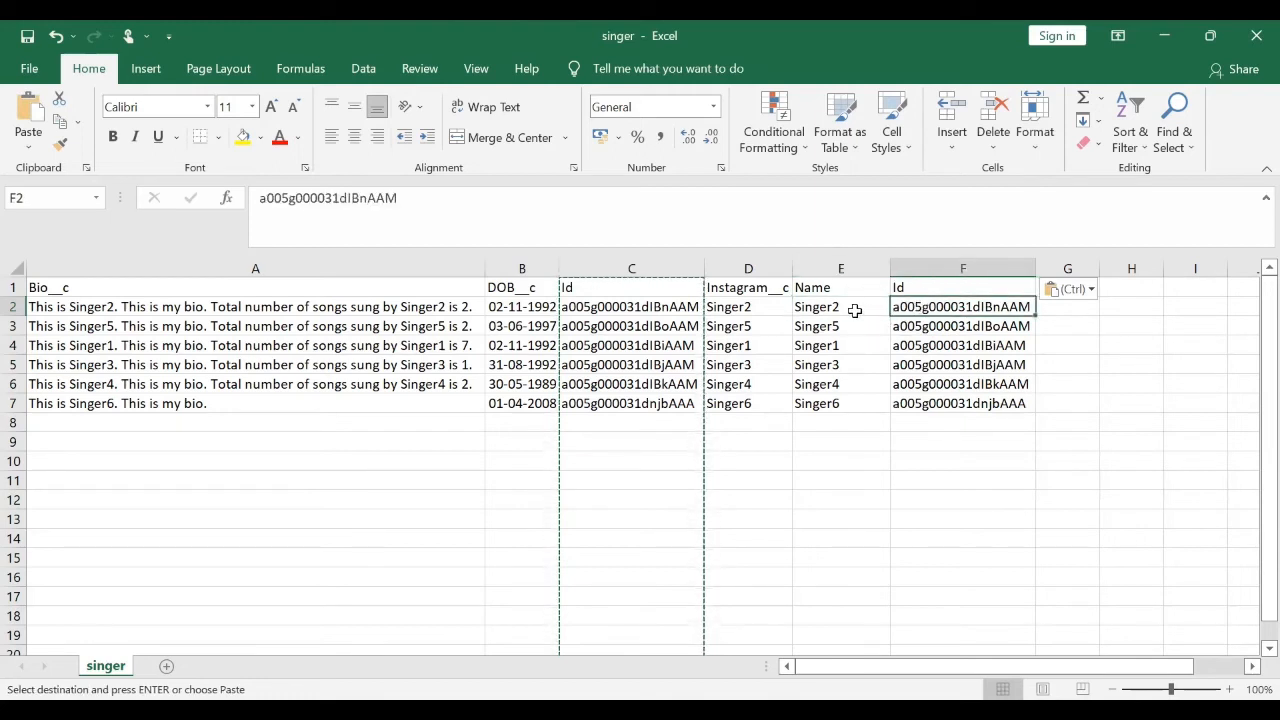
{"action": "left_click", "coordinate": [857, 310]}
{"action": "left_click", "coordinate": [924, 304]}
{"action": "left_click", "coordinate": [858, 325]}
{"action": "left_click", "coordinate": [896, 328]}
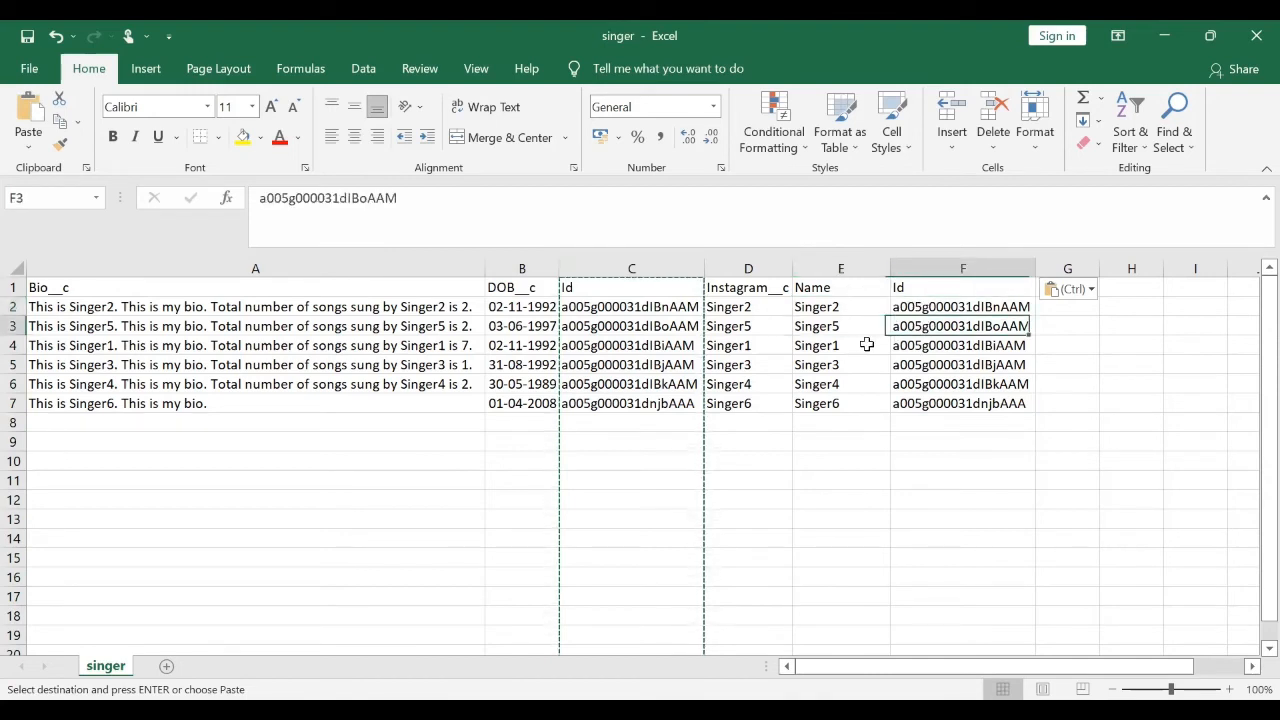
{"action": "left_click", "coordinate": [860, 326]}
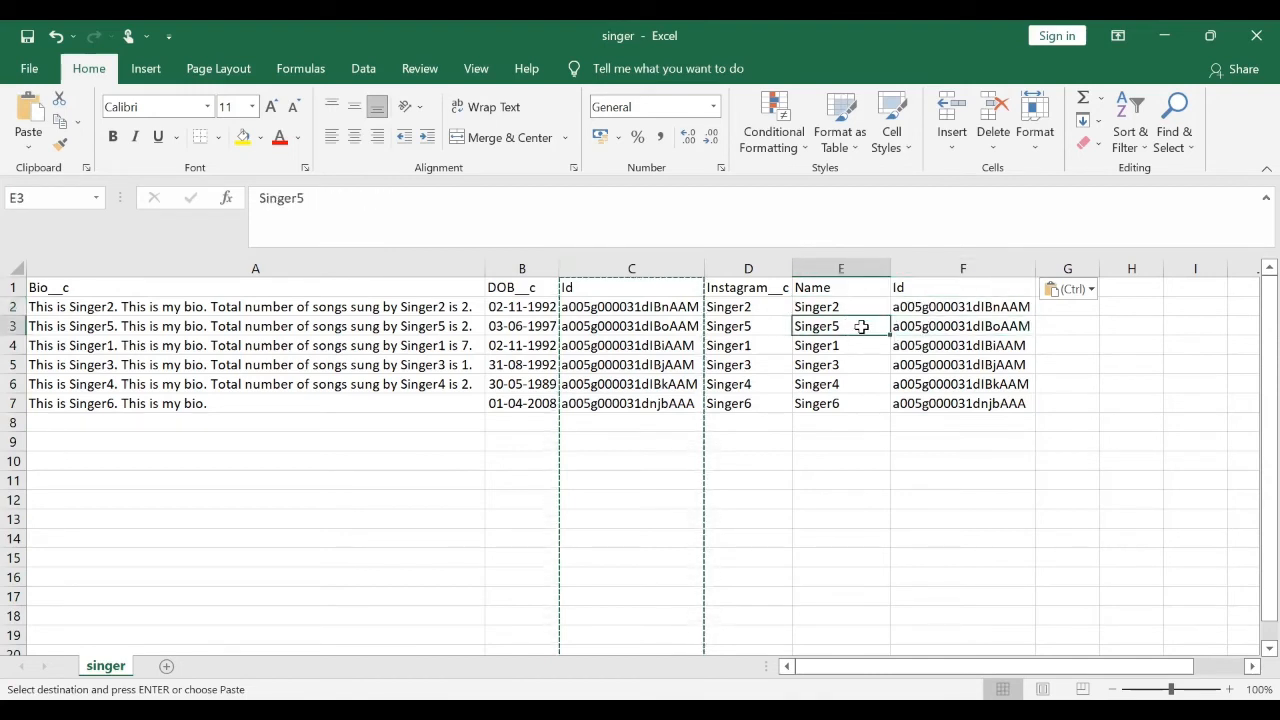
Compare the Singer5 and Singer1 names in column E with their Ids in column F of the singer sheet
{"action": "left_click", "coordinate": [922, 326]}
{"action": "left_click", "coordinate": [850, 347]}
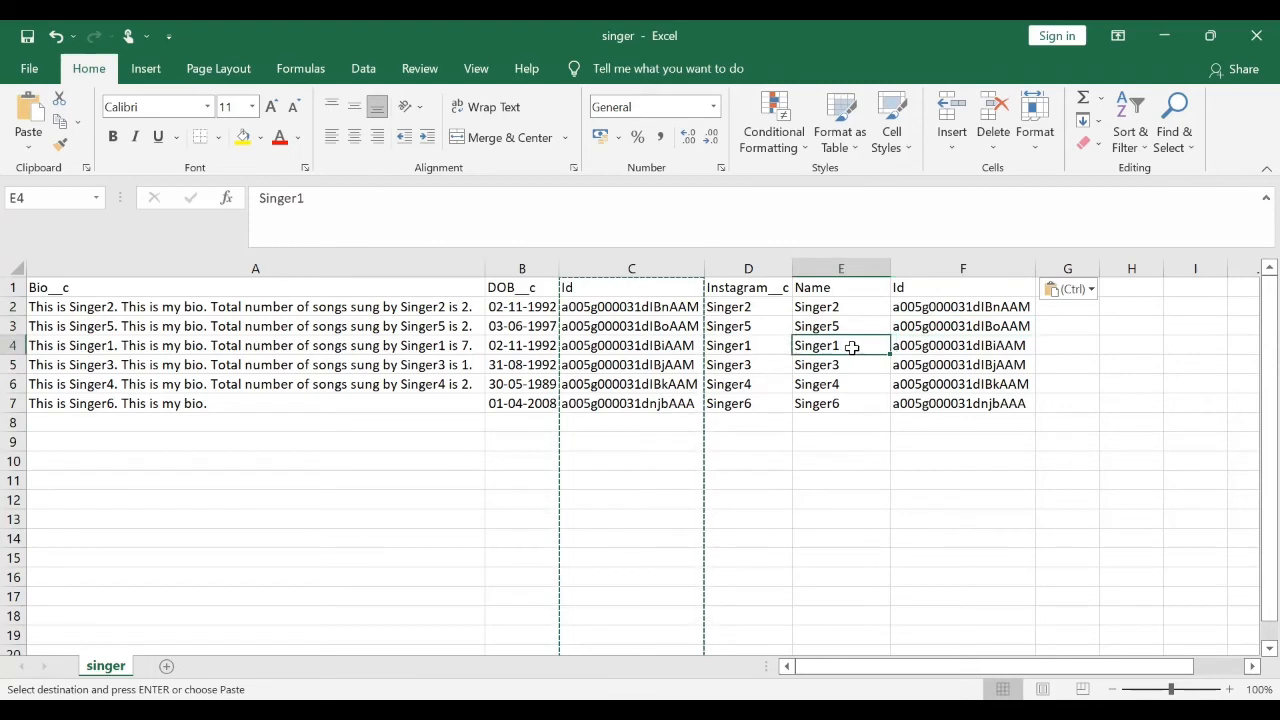
{"action": "left_click", "coordinate": [916, 346]}
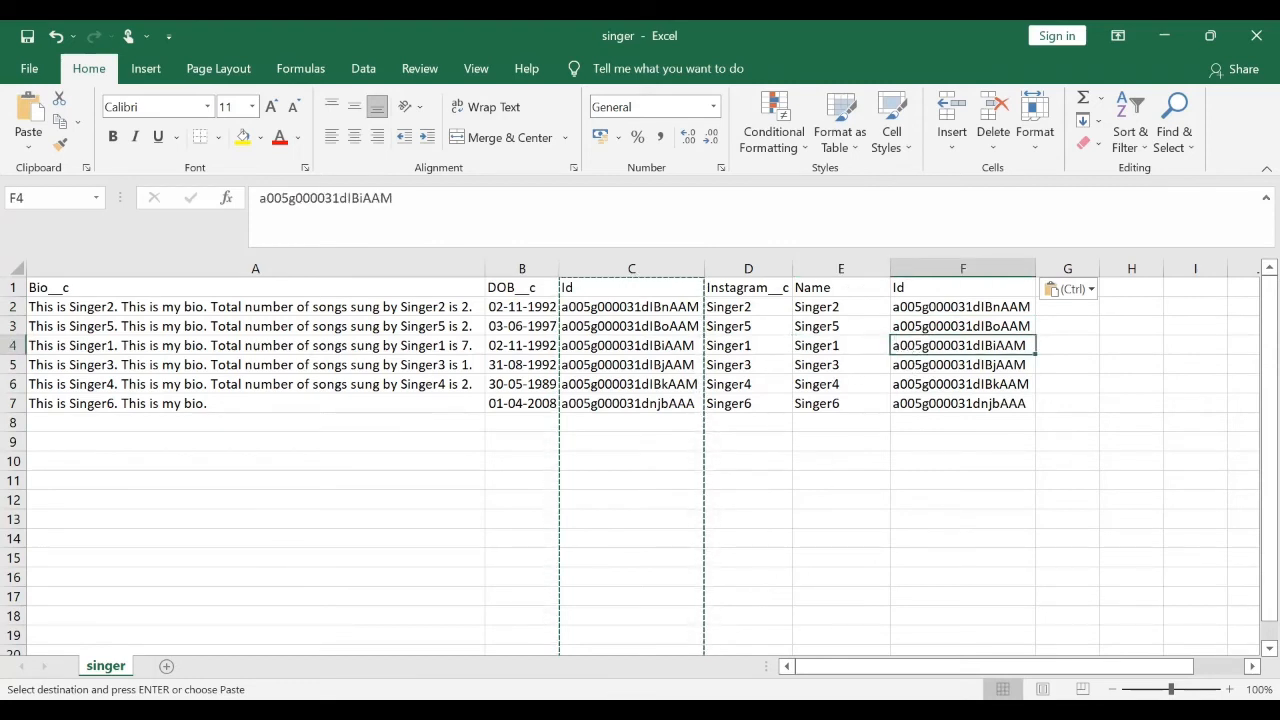
Switch to the songs workbook and review the singer names in the Tempsinger__c column against the empty tempsinger column
{"action": "key", "text": "alt+Tab"}
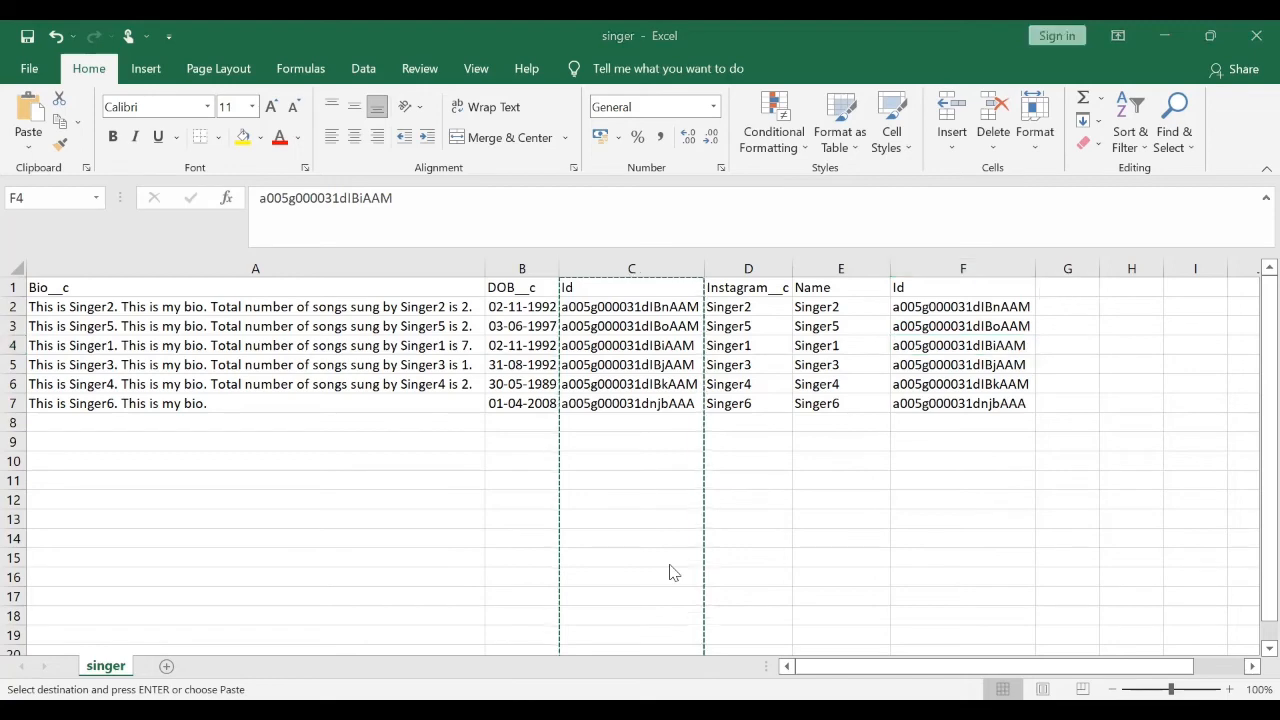
{"action": "left_click", "coordinate": [894, 306]}
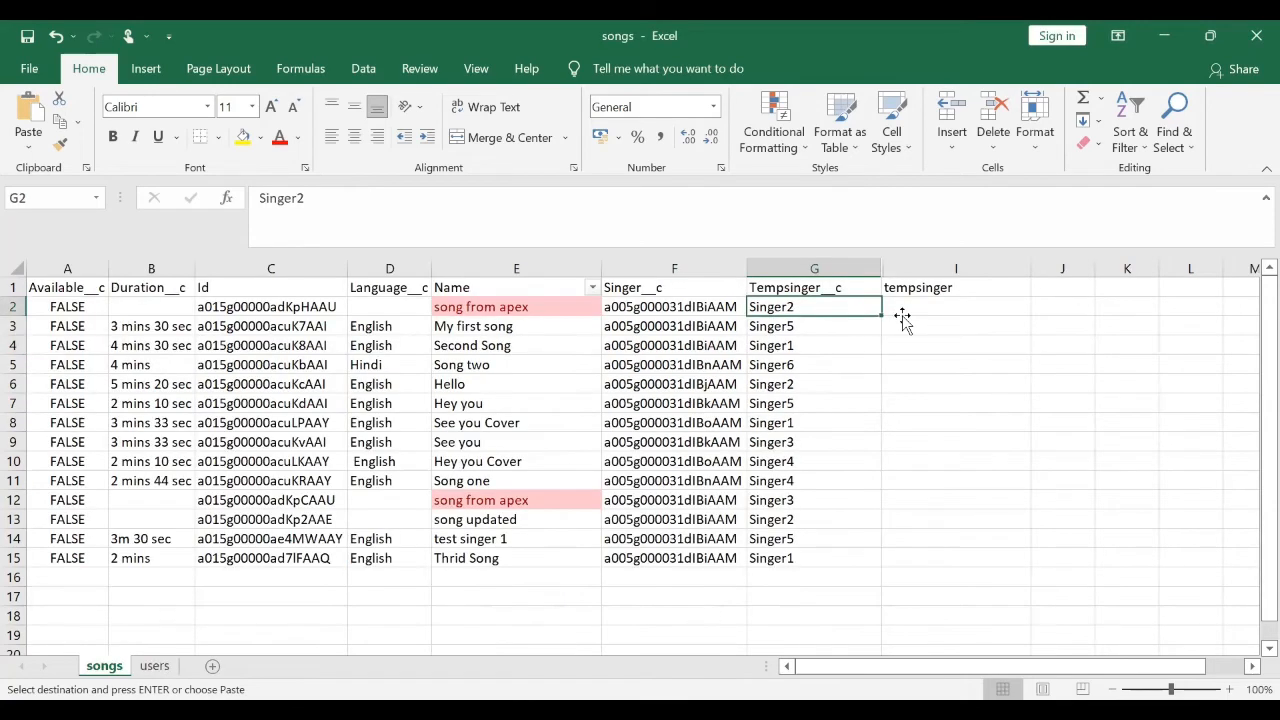
{"action": "left_click", "coordinate": [902, 313]}
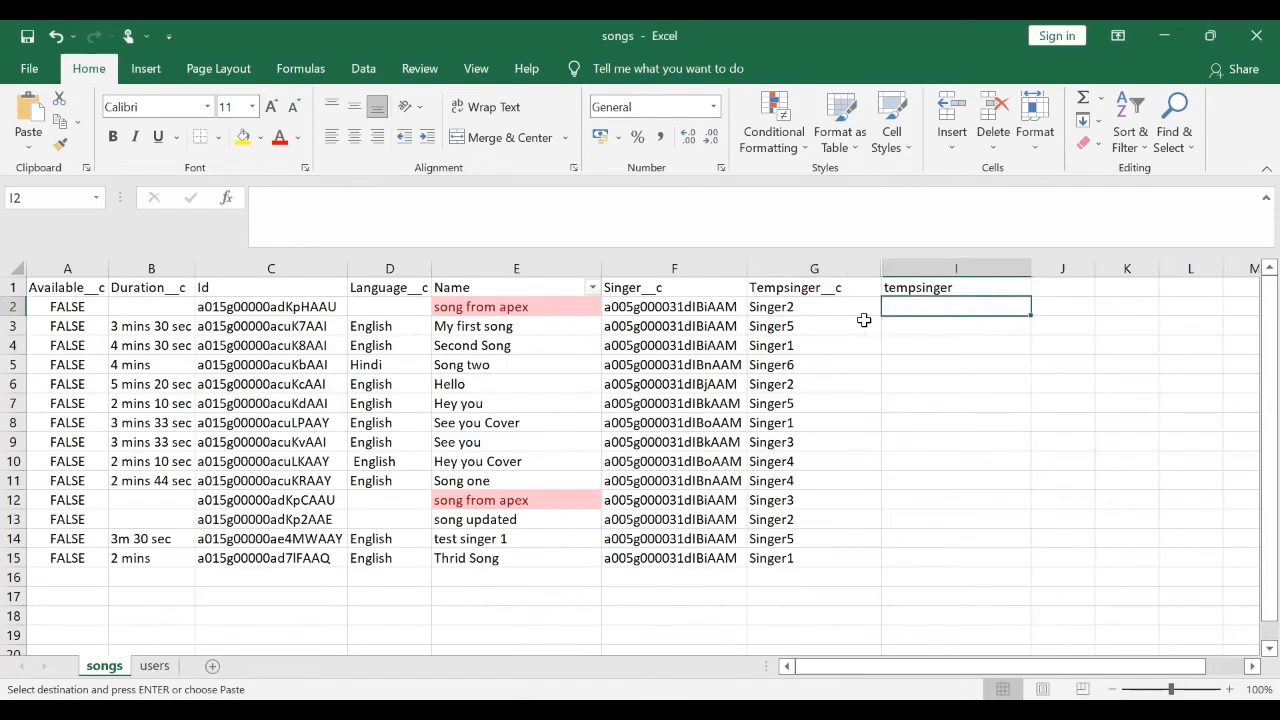
{"action": "left_click", "coordinate": [792, 309]}
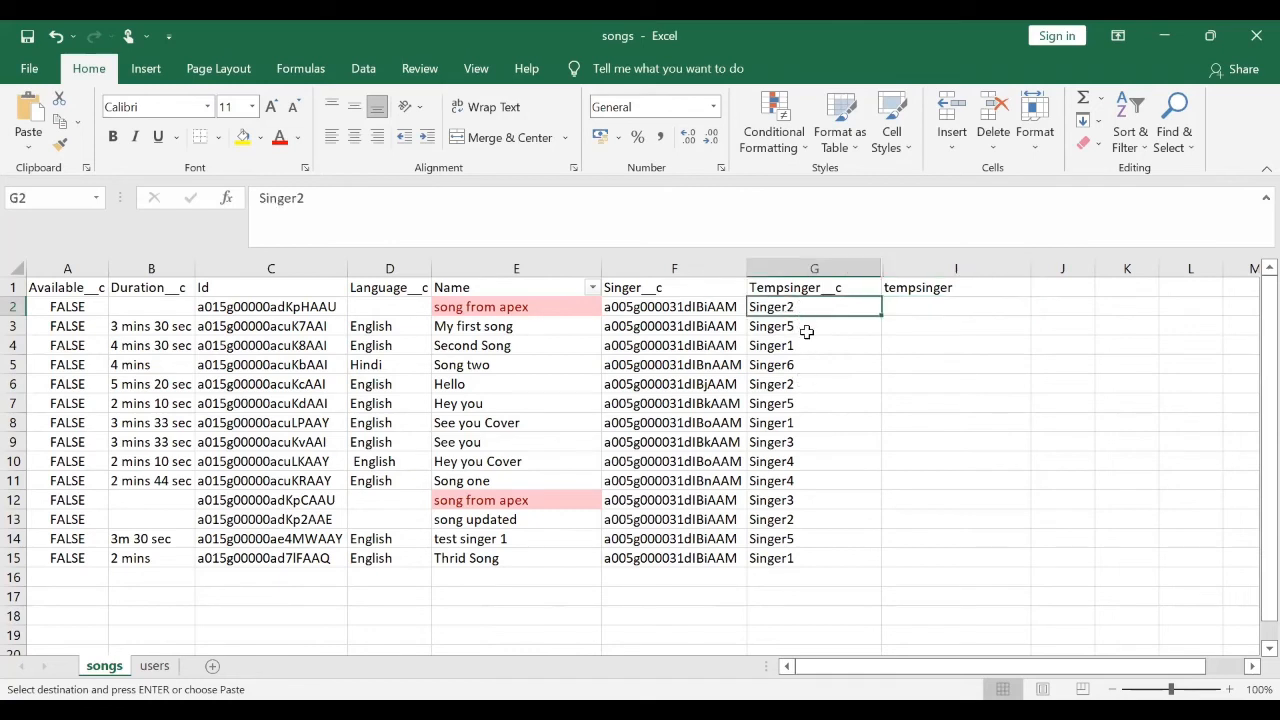
{"action": "key", "text": "Down"}
{"action": "key", "text": "Down"}
{"action": "key", "text": "Down"}
{"action": "key", "text": "Down"}
{"action": "key", "text": "Down"}
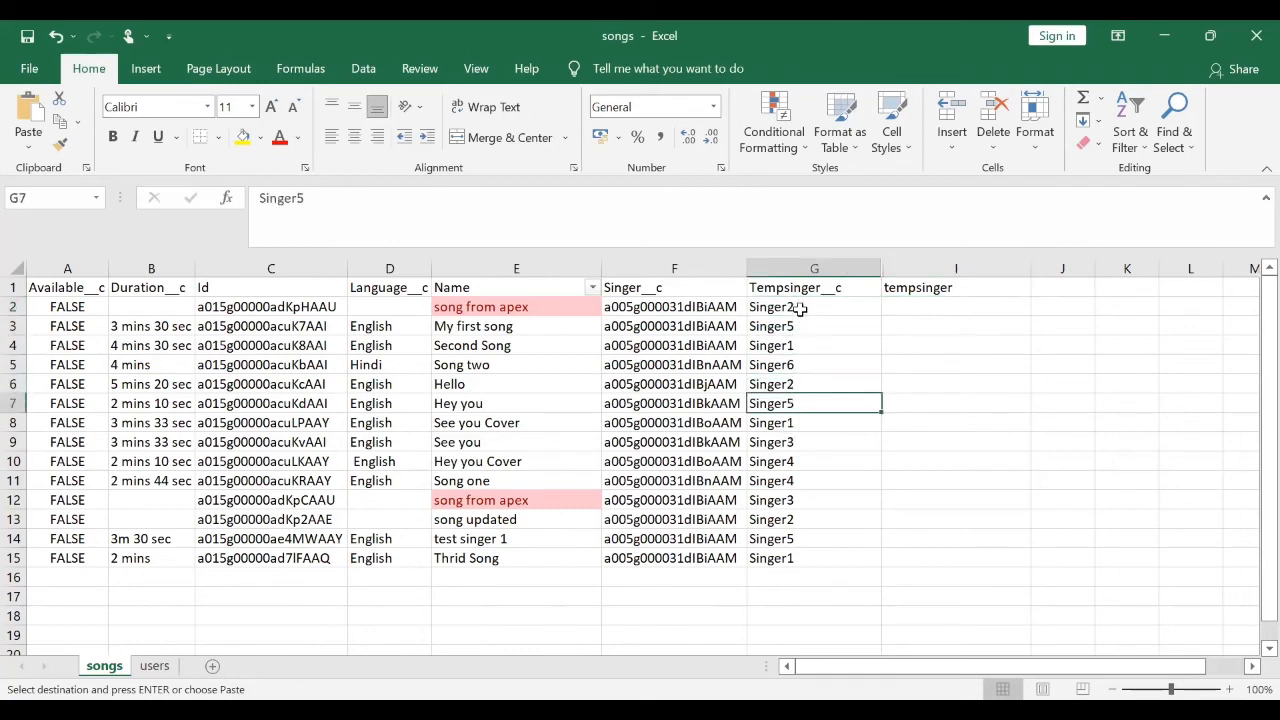
{"action": "left_click", "coordinate": [799, 310]}
{"action": "left_click", "coordinate": [794, 331]}
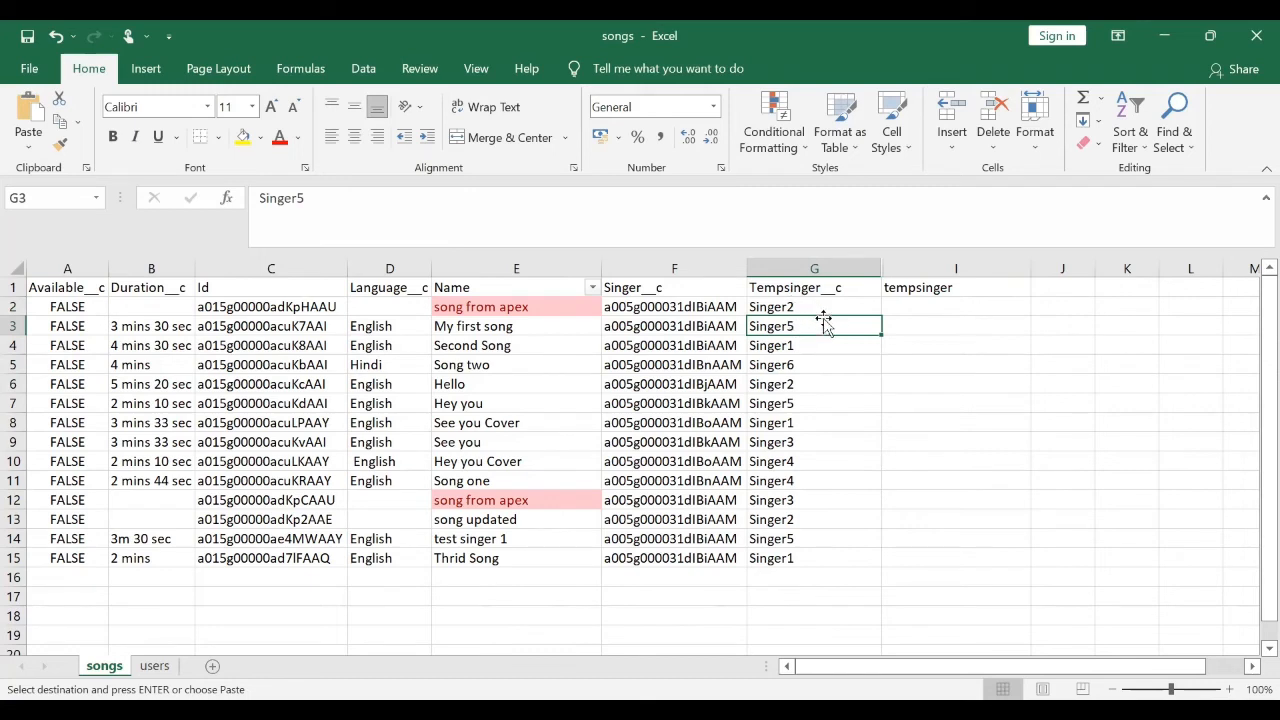
Insert a VLOOKUP function in I2 of the songs sheet with G2 as the lookup value
{"action": "left_click", "coordinate": [906, 308]}
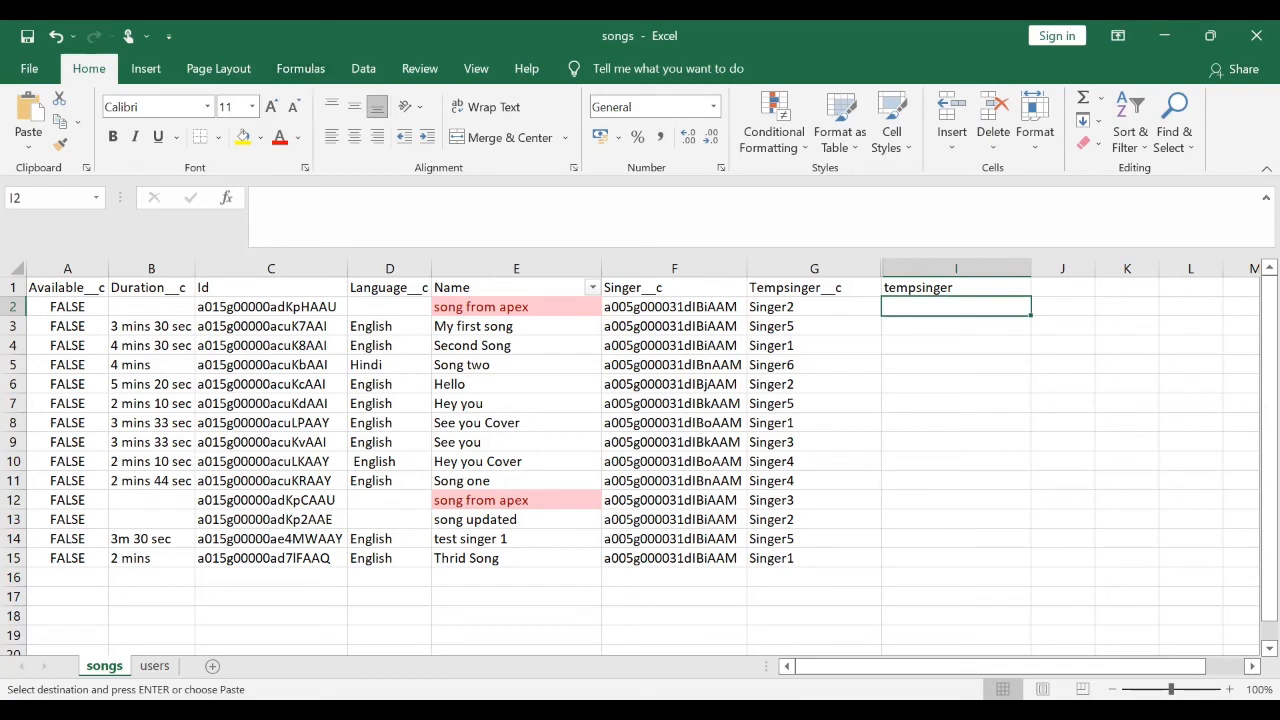
{"action": "left_click", "coordinate": [313, 70]}
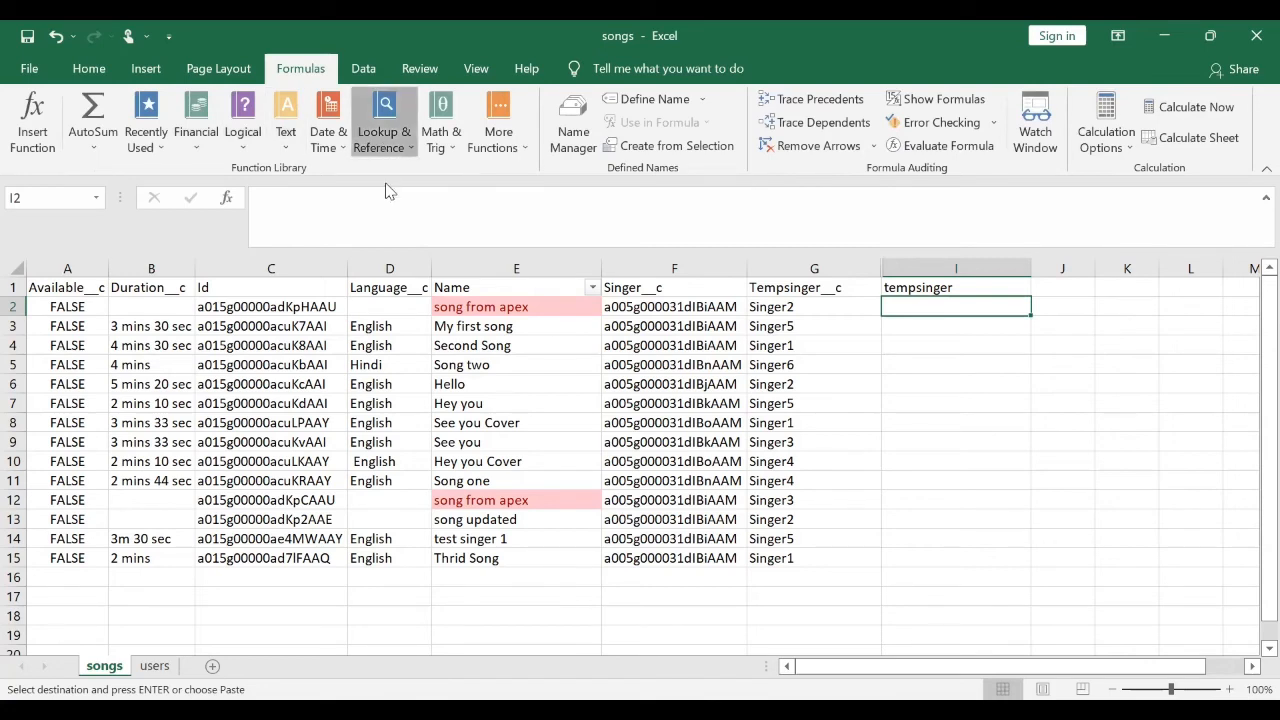
{"action": "left_click", "coordinate": [385, 150]}
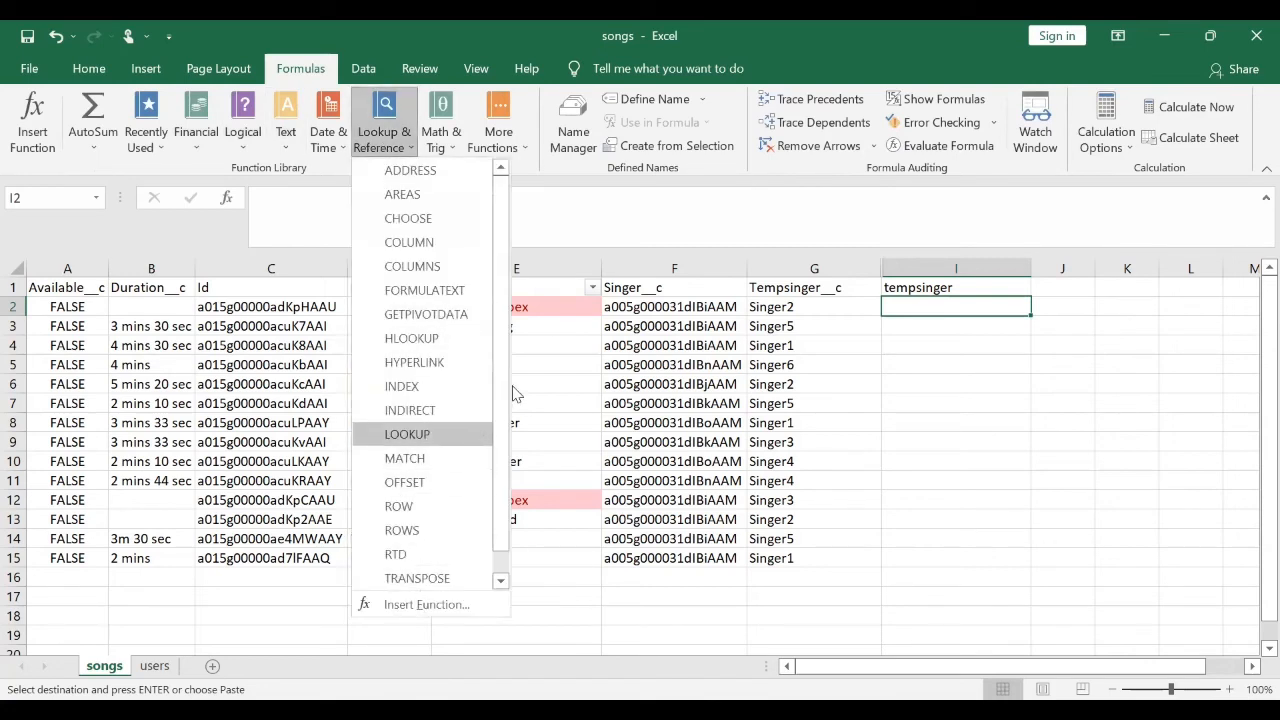
{"action": "scroll", "coordinate": [510, 443], "scroll_direction": "down", "scroll_amount": 1}
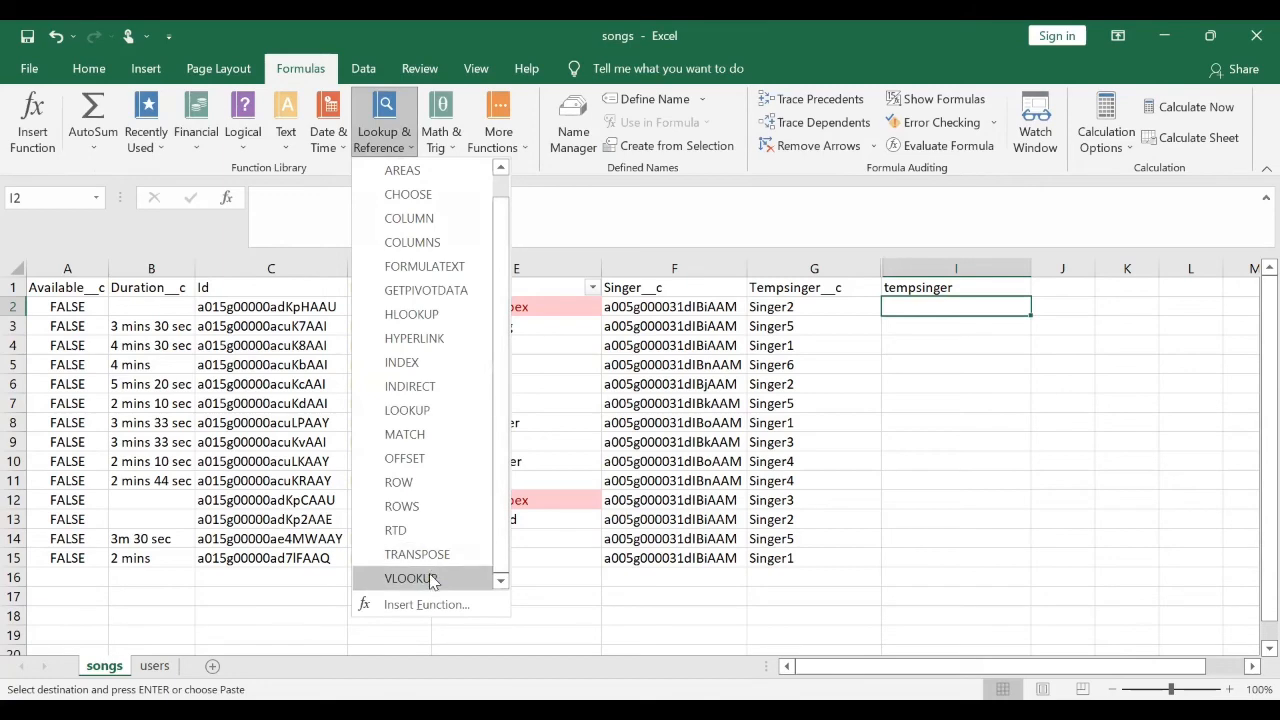
{"action": "key", "text": "Return"}
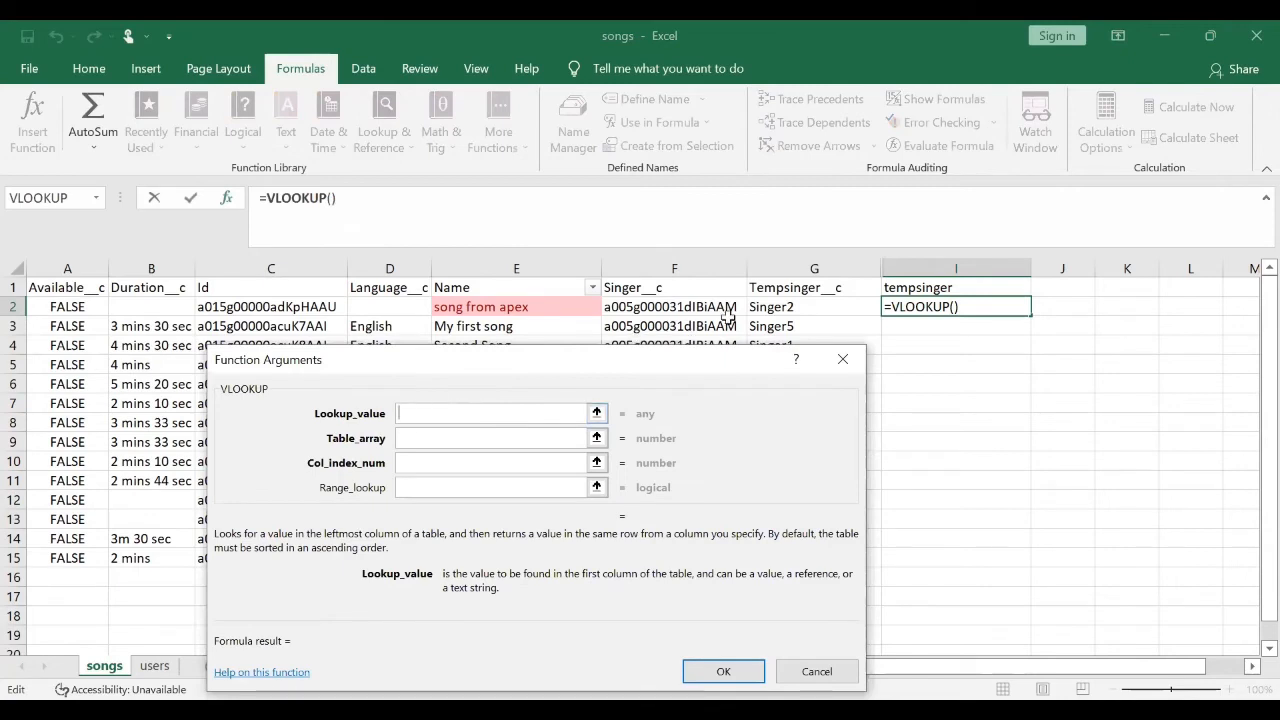
{"action": "left_click", "coordinate": [767, 309]}
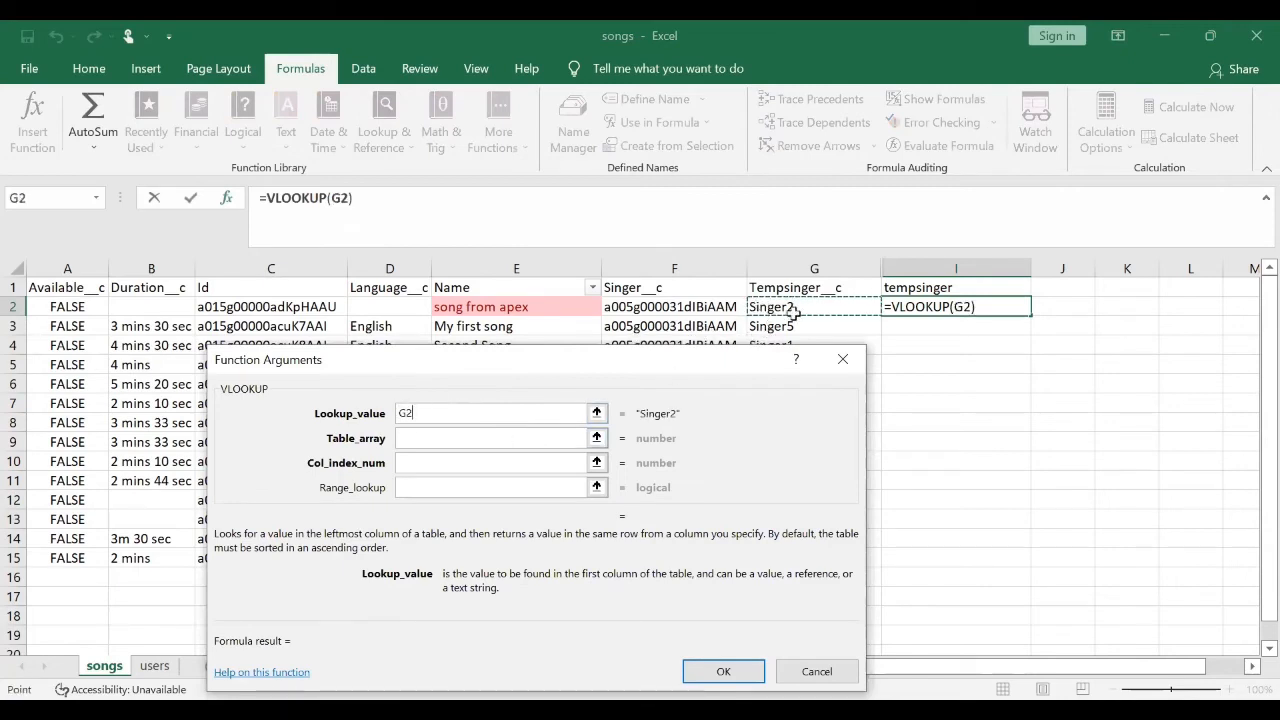
Set the VLOOKUP table array to columns E:F of the singer sheet in singer.csv
{"action": "left_click", "coordinate": [474, 443]}
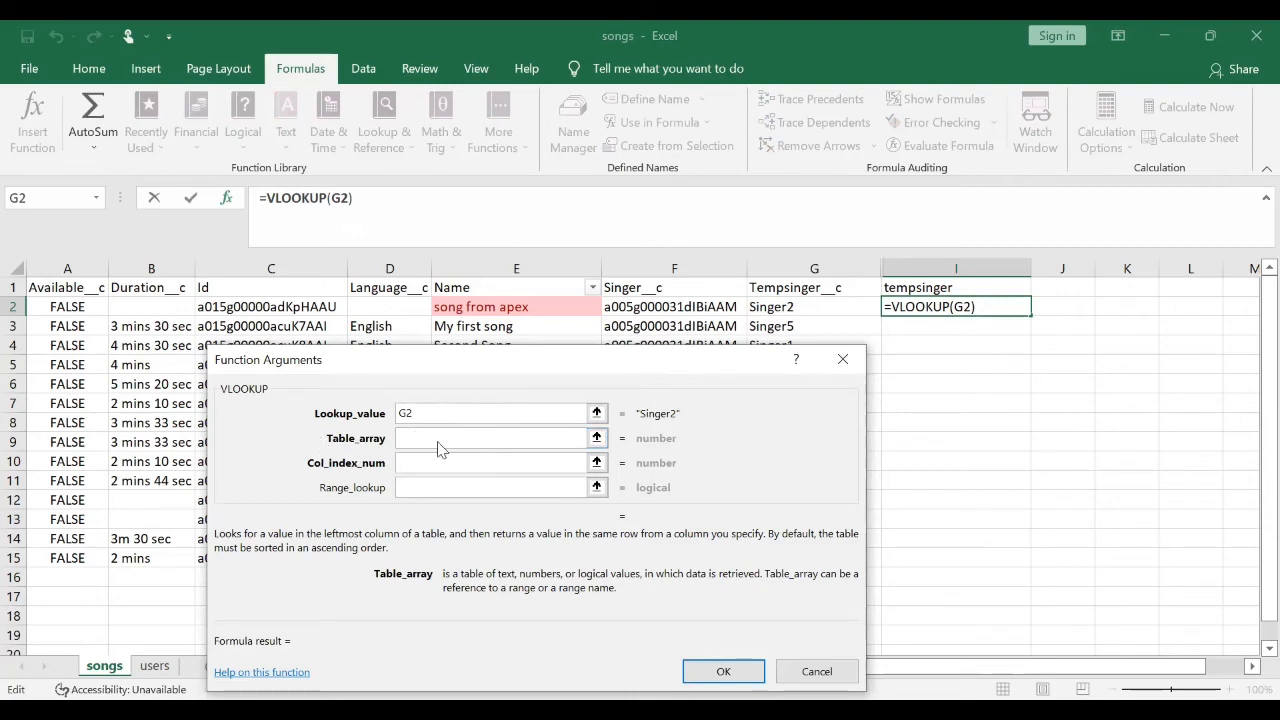
{"action": "left_click_drag", "start_coordinate": [560, 360], "coordinate": [633, 321]}
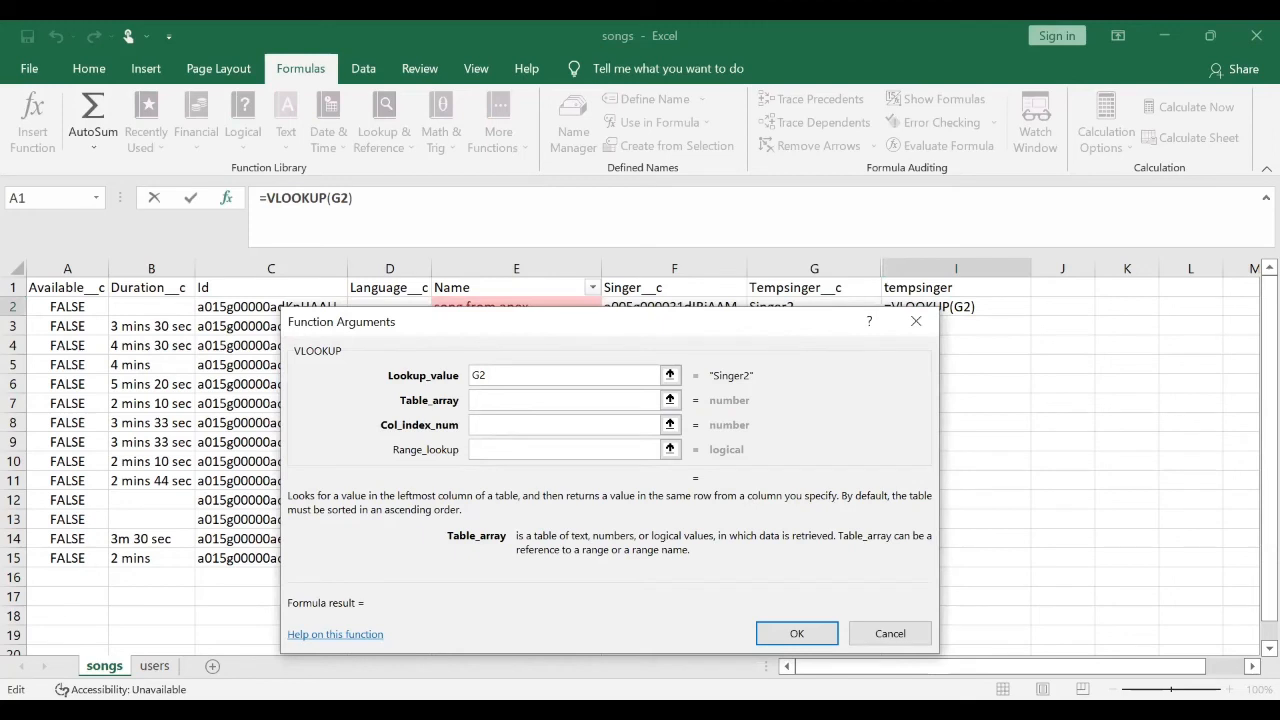
{"action": "left_click_drag", "start_coordinate": [925, 268], "coordinate": [1028, 270]}
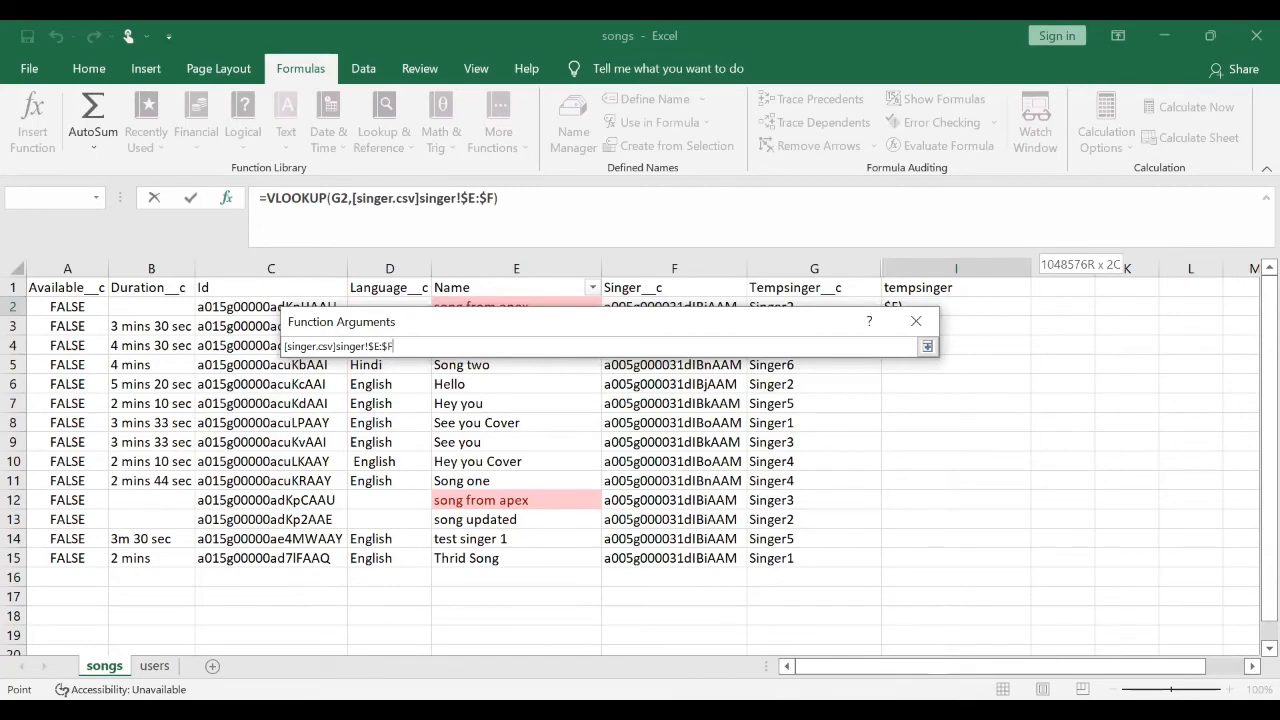
{"action": "left_click_drag", "start_coordinate": [1028, 270], "coordinate": [1028, 270]}
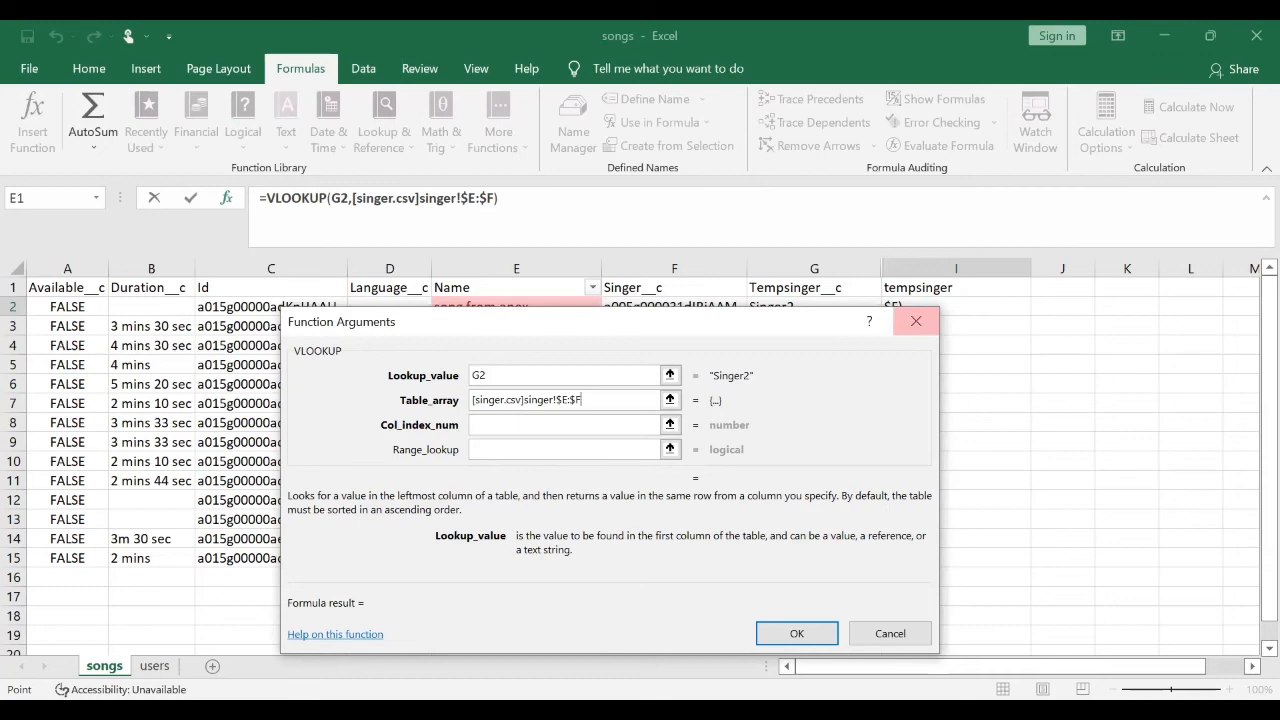
Set the column index number to 2 and the range lookup to 0, and enter the VLOOKUP formula in I2
{"action": "left_click", "coordinate": [555, 425]}
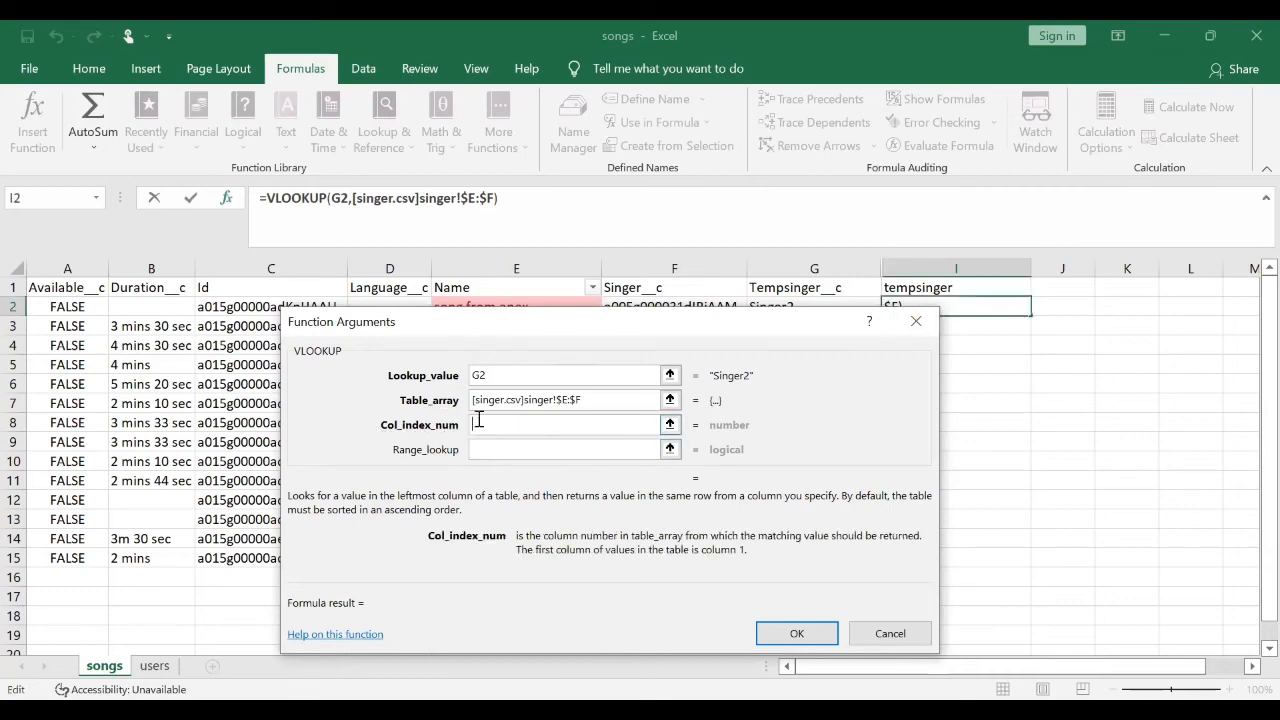
{"action": "type", "text": "2"}
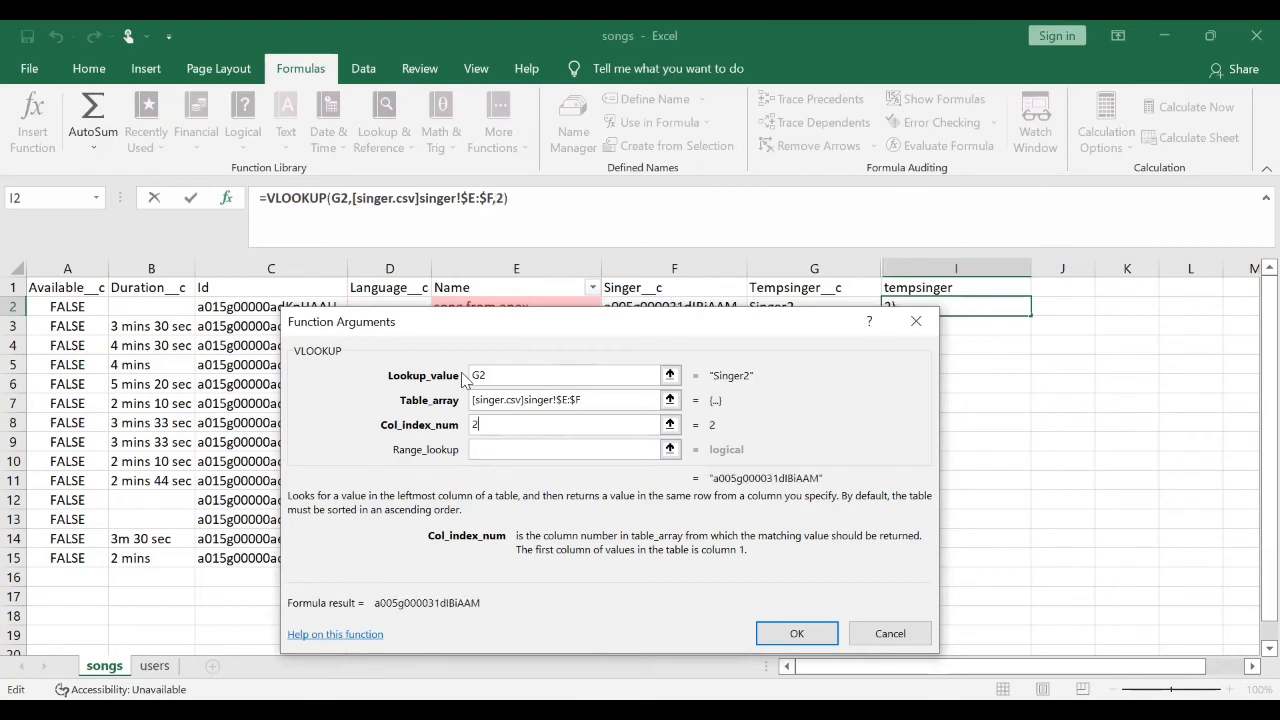
{"action": "left_click", "coordinate": [486, 449]}
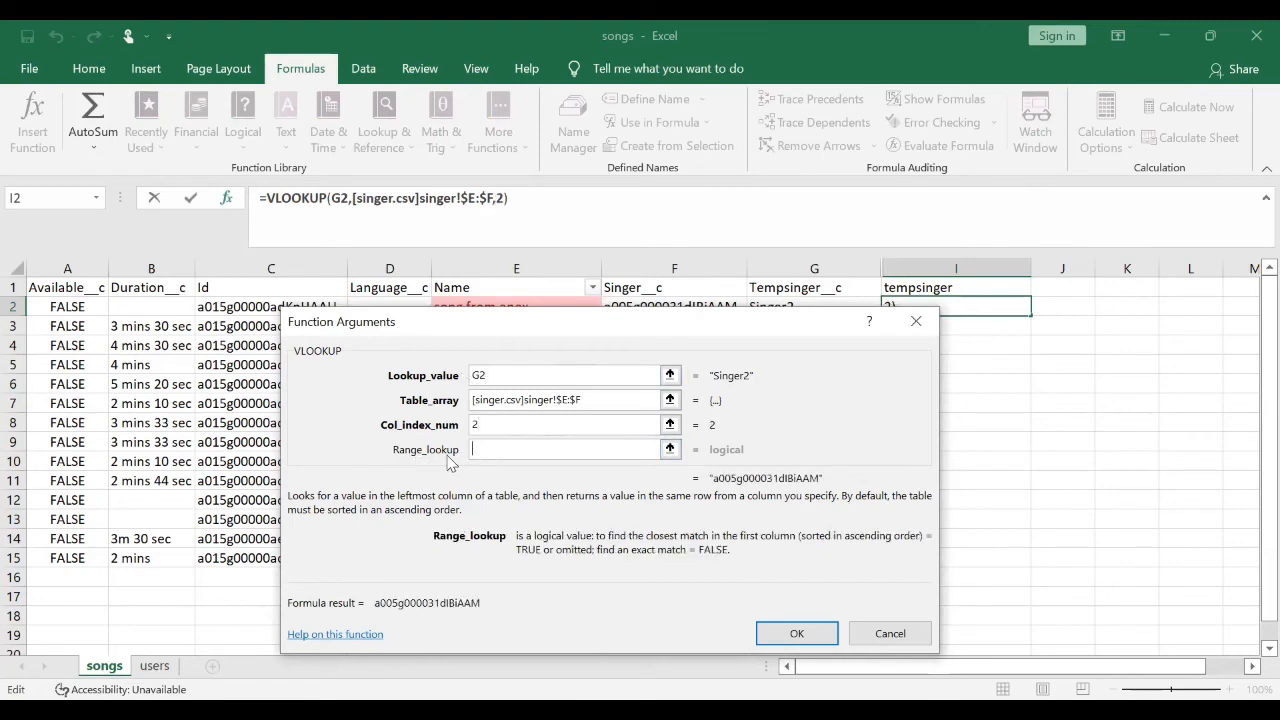
{"action": "type", "text": "0"}
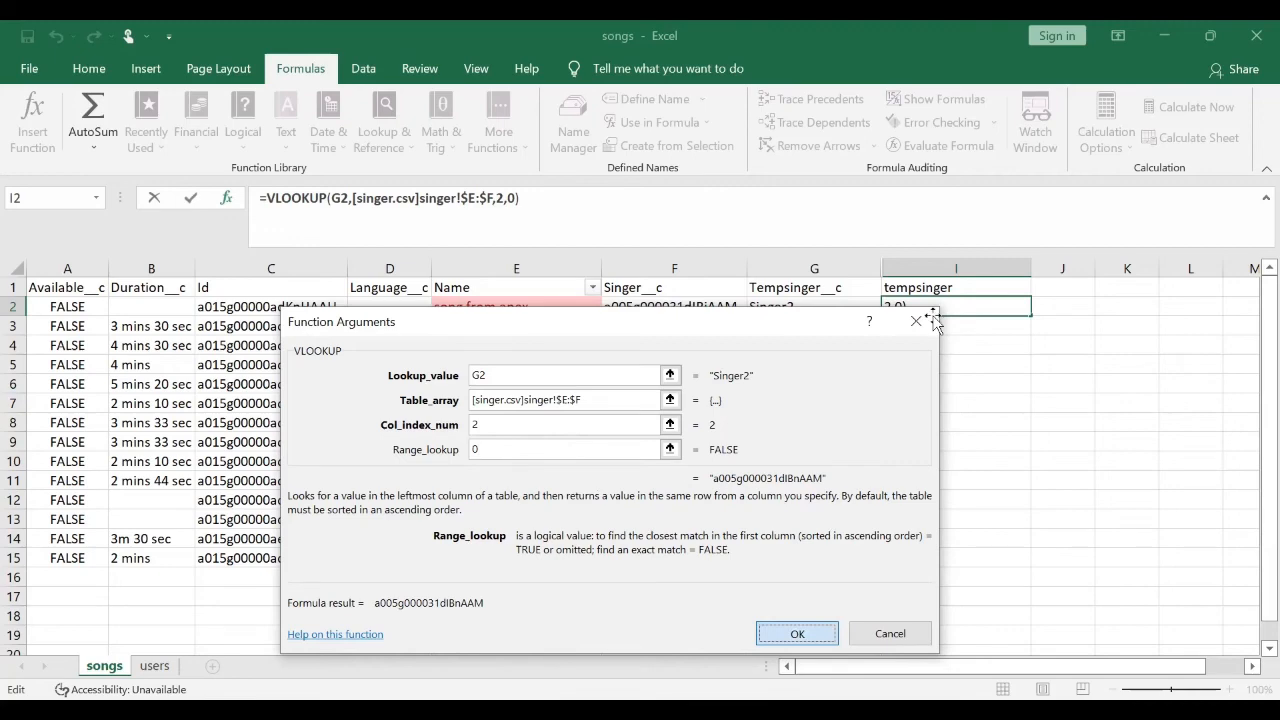
{"action": "key", "text": "Return"}
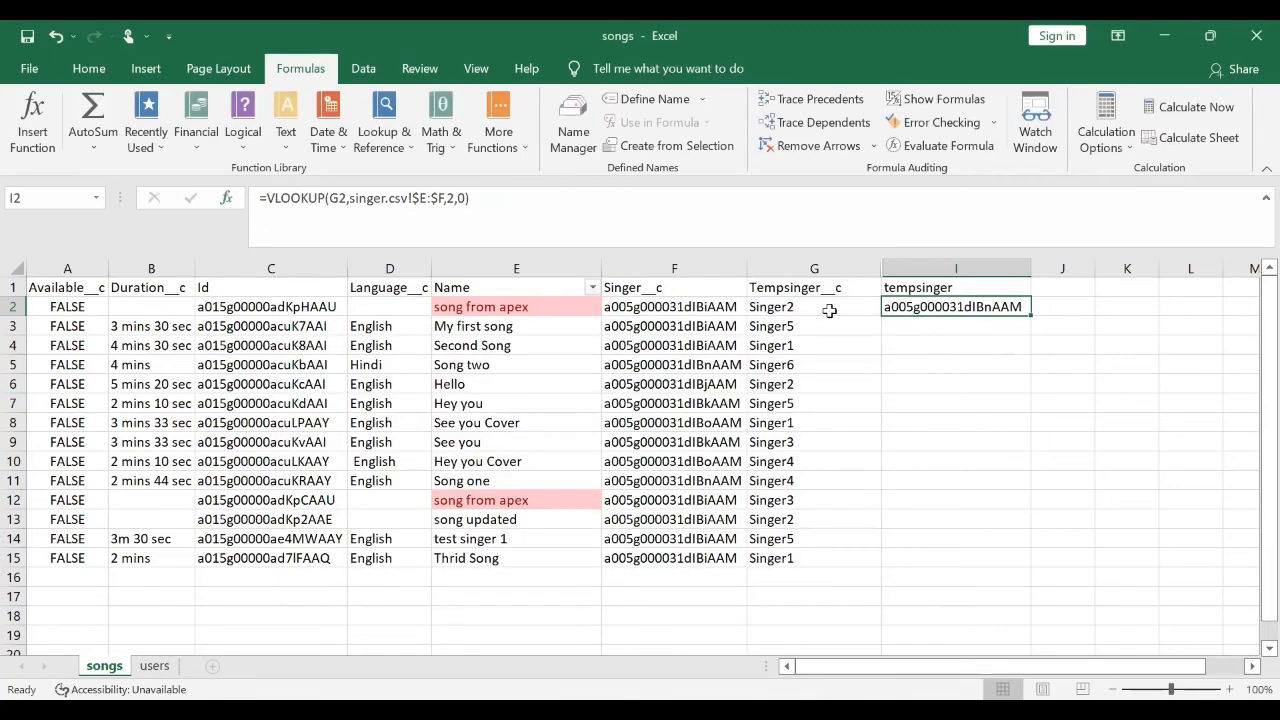
Fill the VLOOKUP formula from I2 down to I15 and check the Id returned for Singer5 in row 3
{"action": "left_click_drag", "start_coordinate": [1030, 314], "coordinate": [1015, 567]}
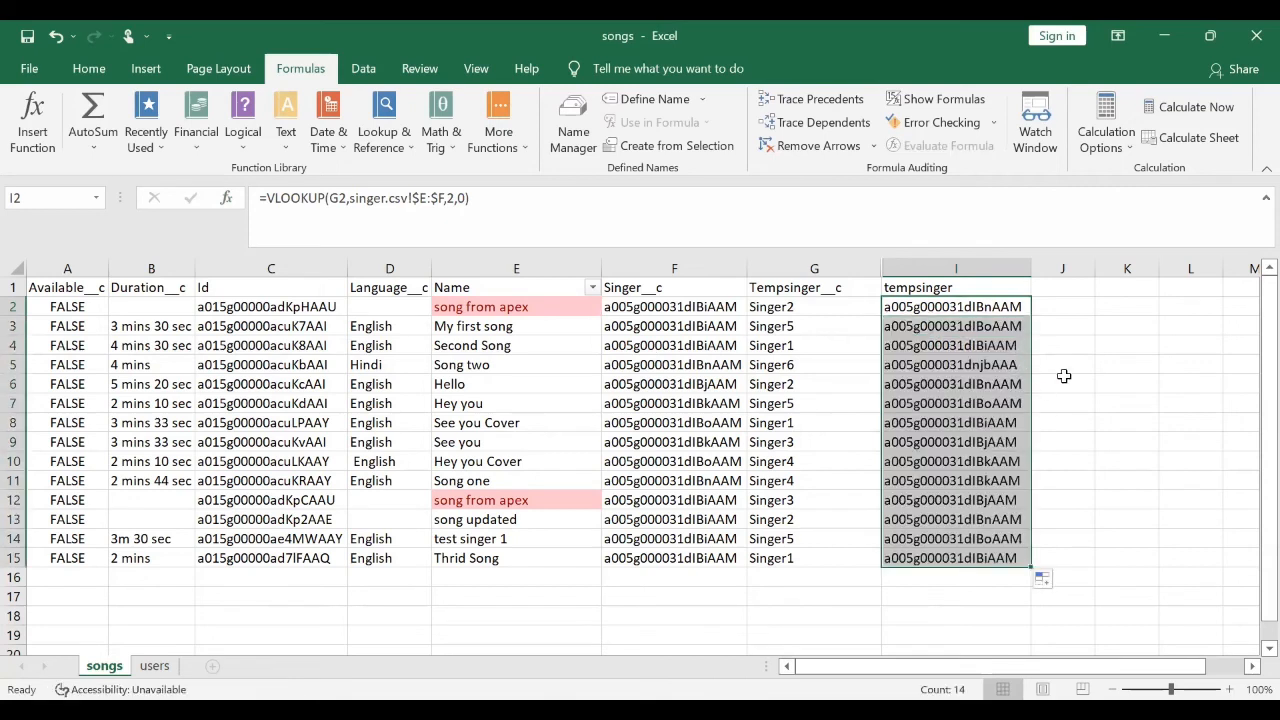
{"action": "left_click", "coordinate": [1073, 371]}
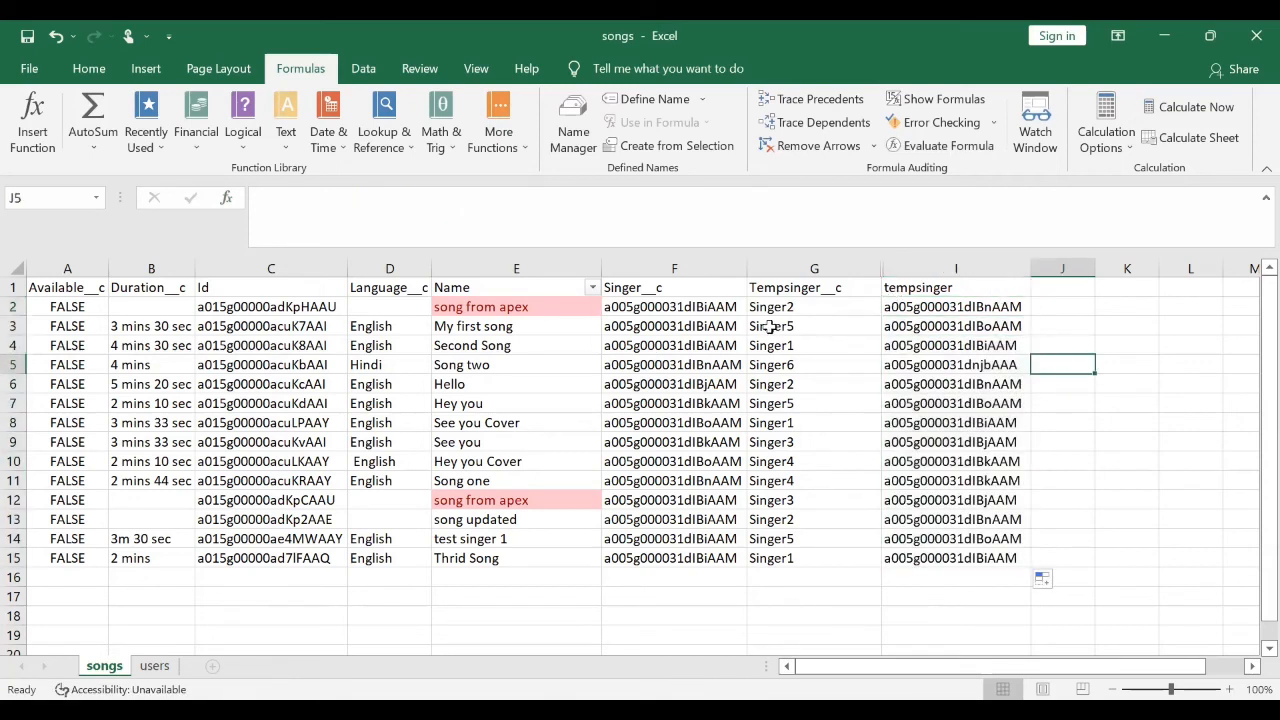
{"action": "left_click", "coordinate": [800, 326]}
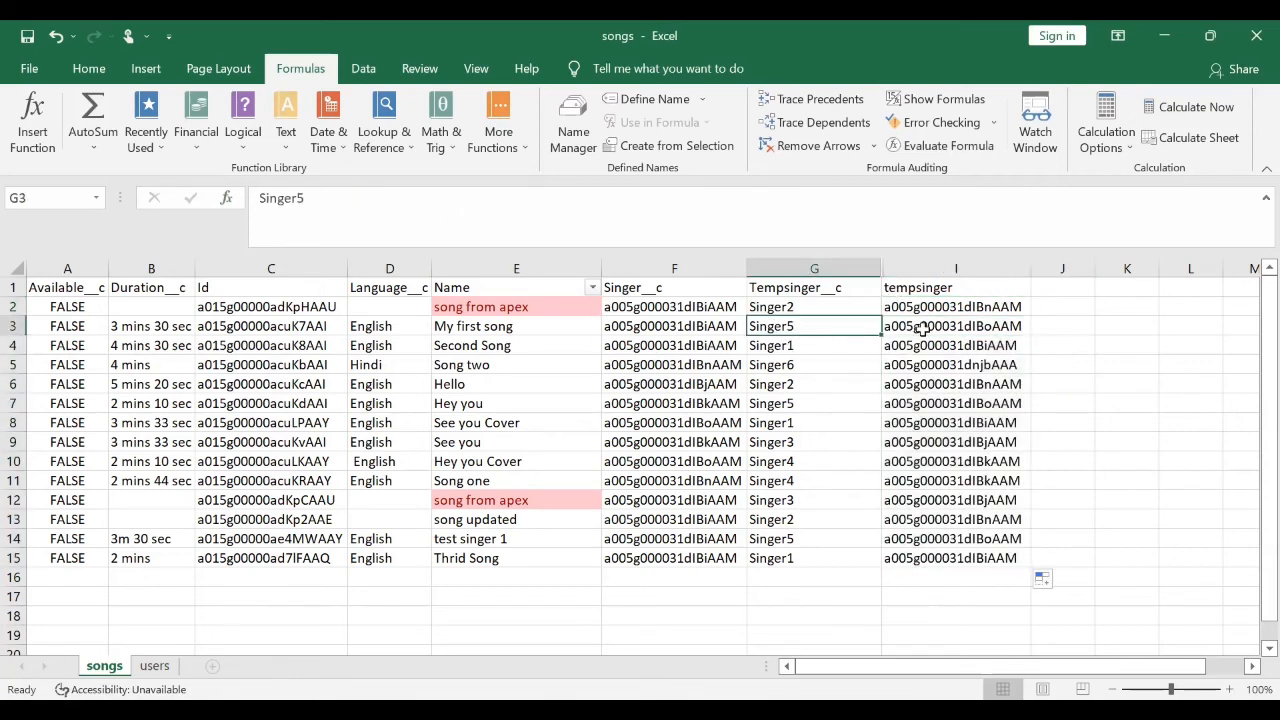
{"action": "left_click", "coordinate": [922, 330]}
Copy the tempsinger column I and paste it over itself as values, replacing the VLOOKUP formulas
{"action": "left_click", "coordinate": [920, 262]}
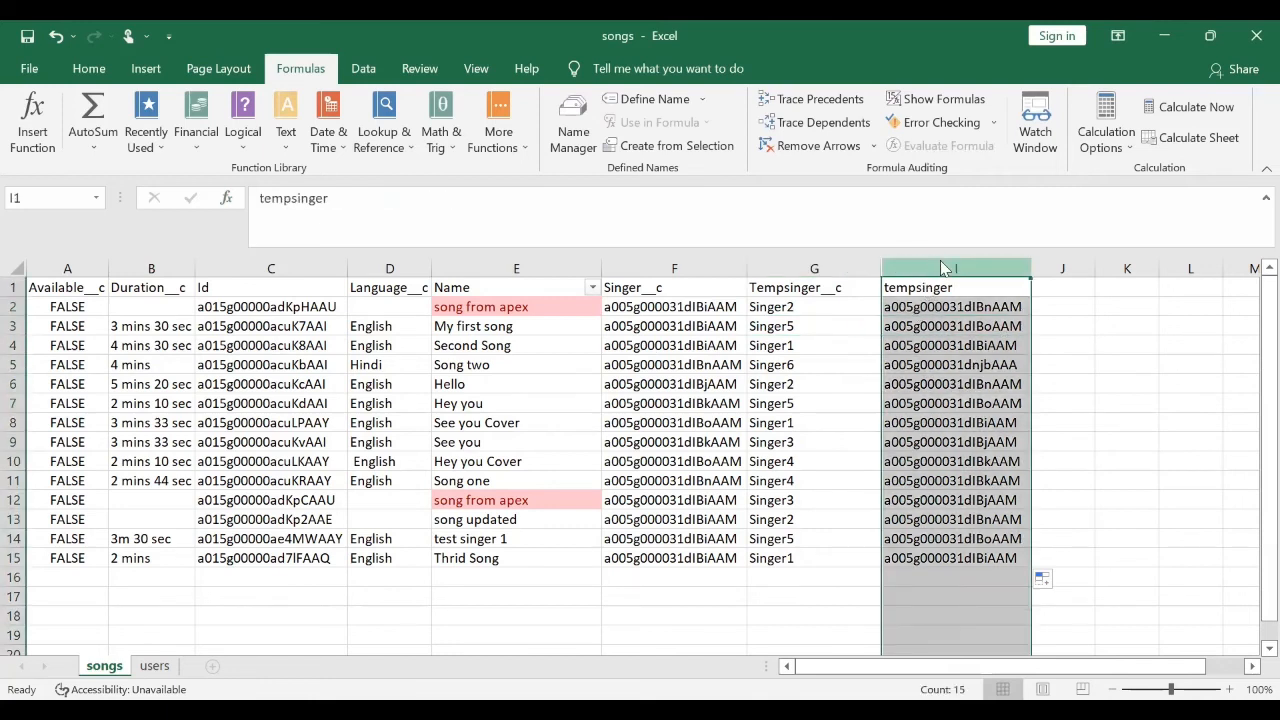
{"action": "right_click", "coordinate": [943, 267]}
{"action": "left_click", "coordinate": [980, 301]}
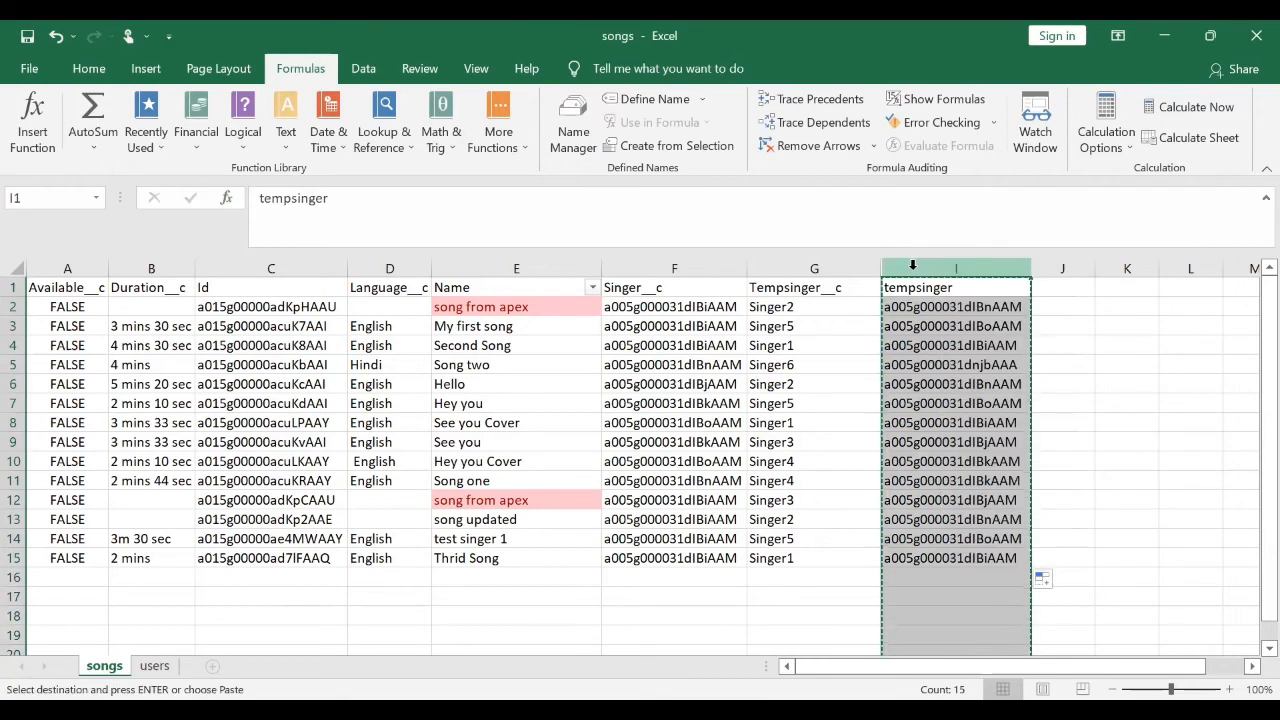
{"action": "key", "text": "ctrl+v"}
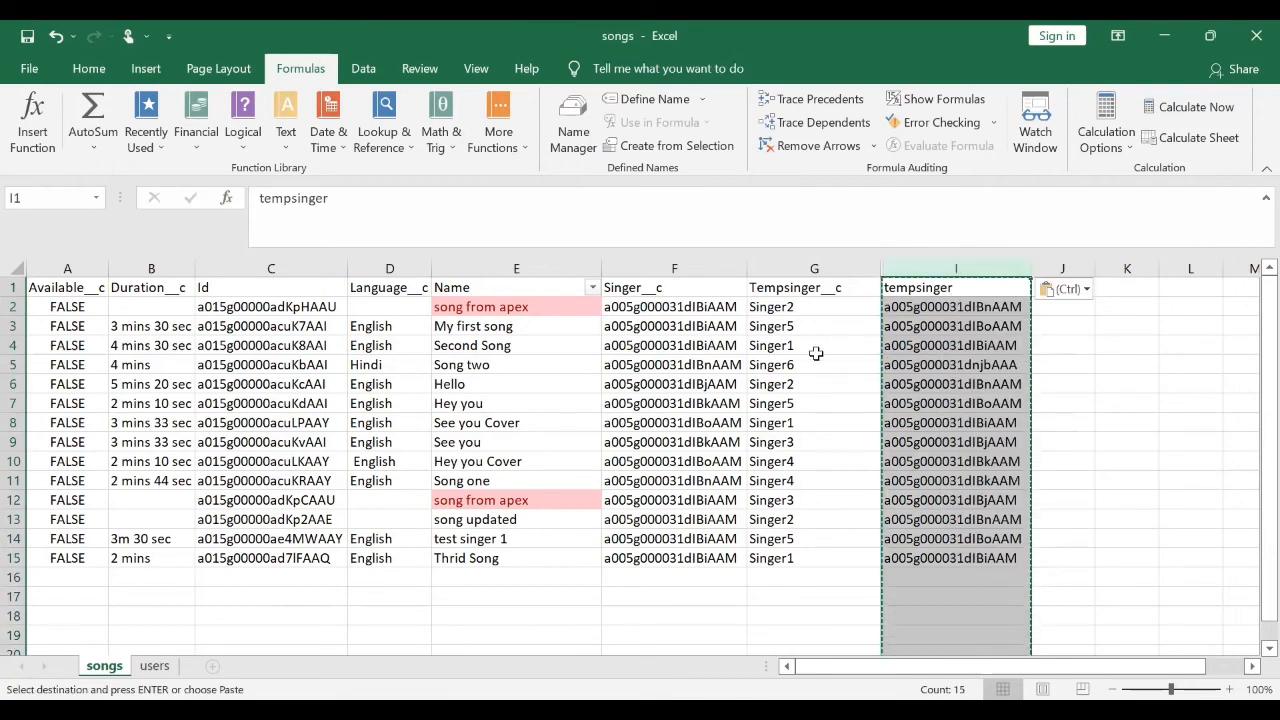
Copy Singer6's Id from I5 and search for it in the singer workbook to verify the match in column F
{"action": "left_click", "coordinate": [808, 366]}
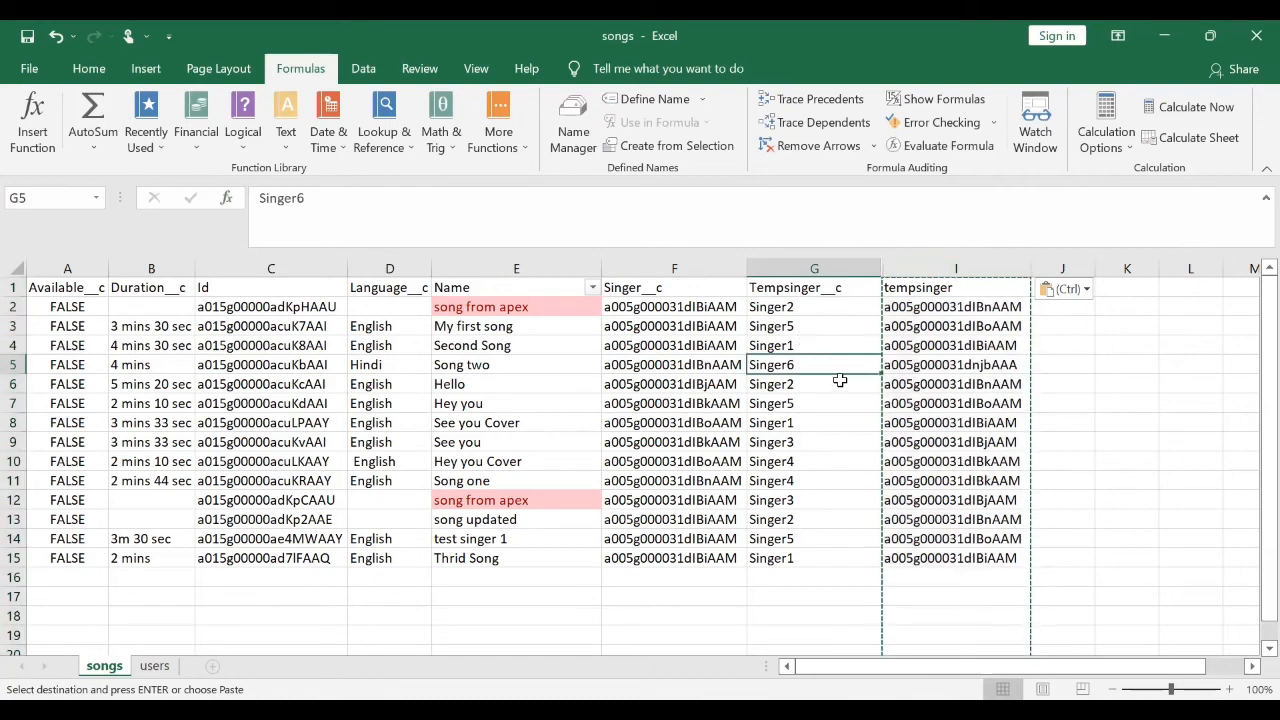
{"action": "key", "text": "ctrl+c"}
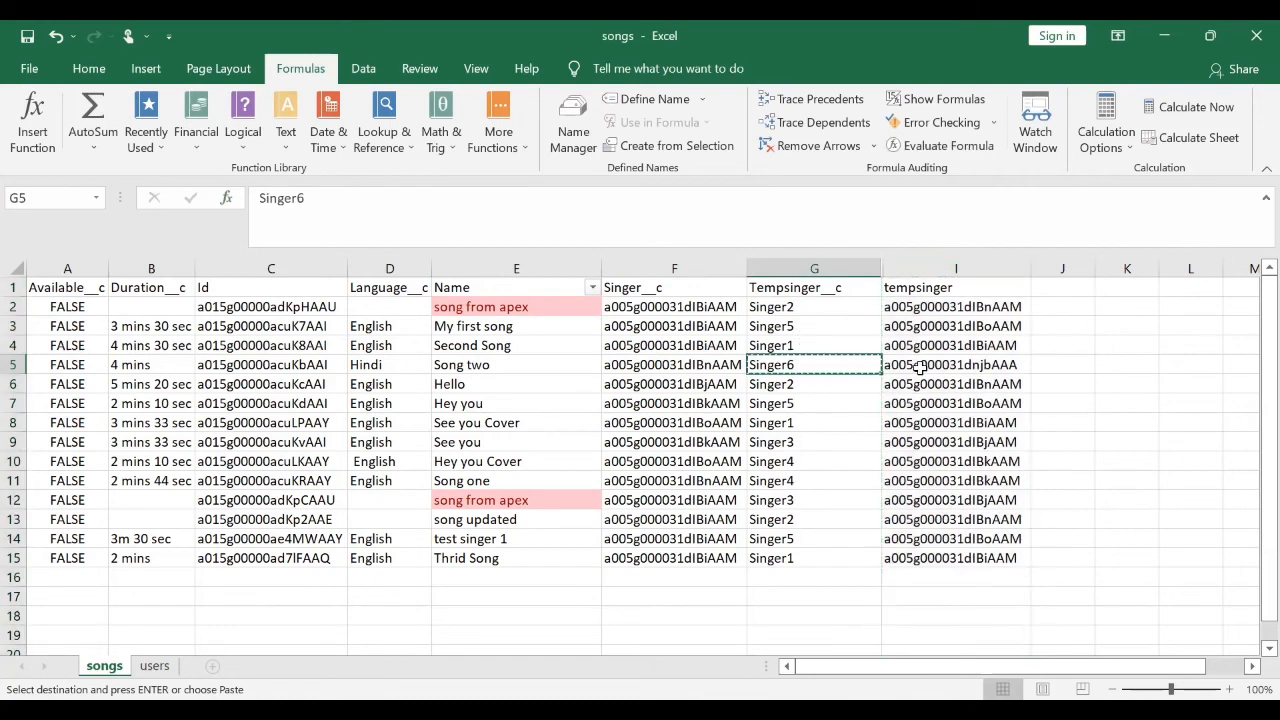
{"action": "left_click", "coordinate": [915, 368]}
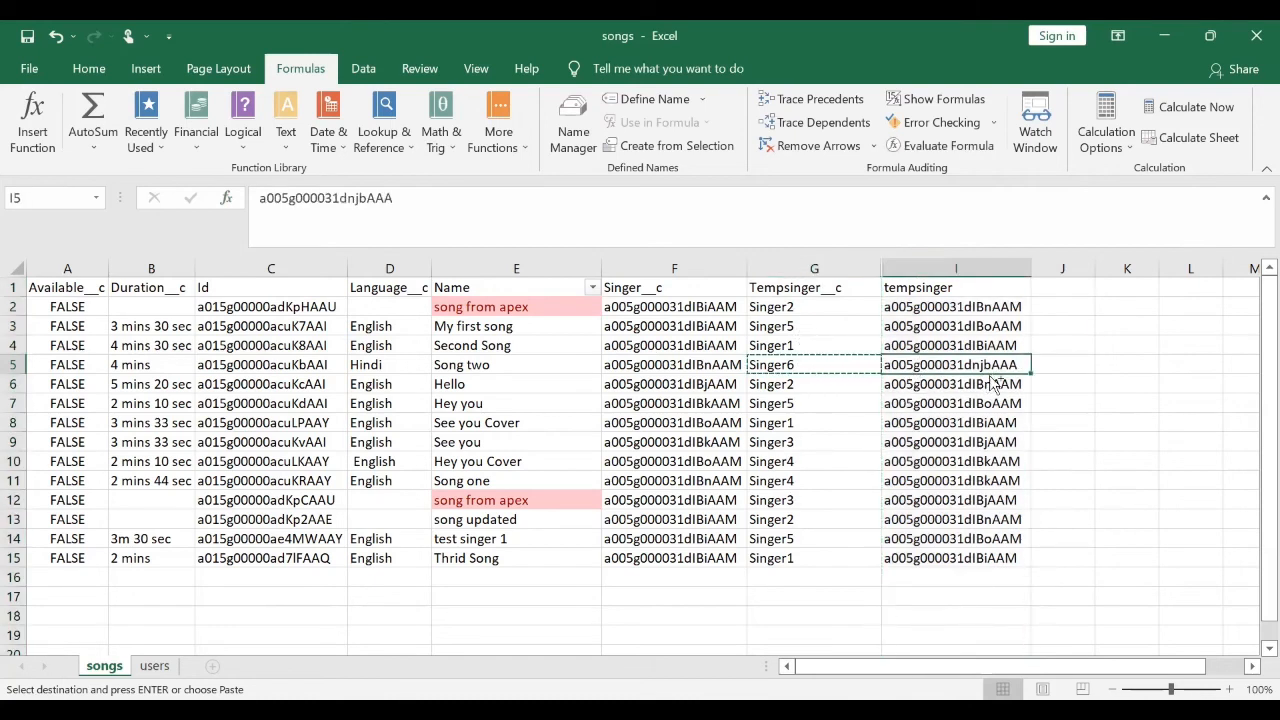
{"action": "key", "text": "ctrl+c"}
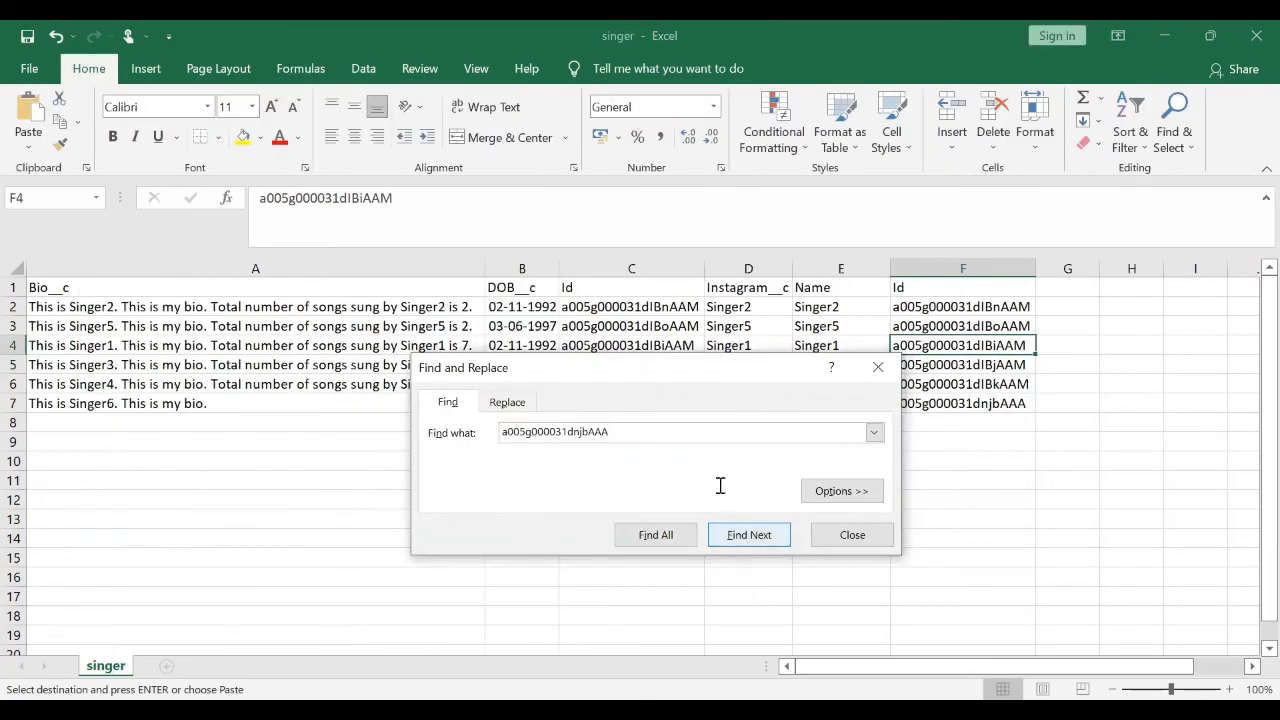
{"action": "key", "text": "Return"}
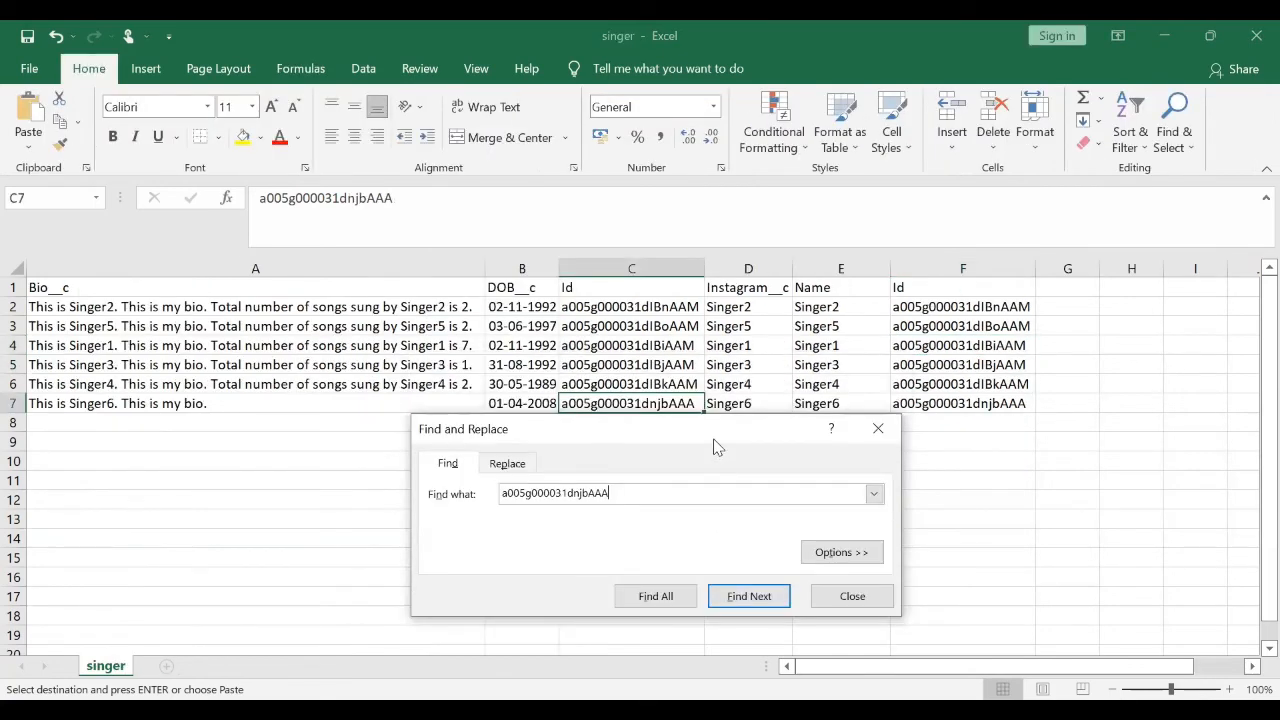
{"action": "left_click", "coordinate": [932, 405]}
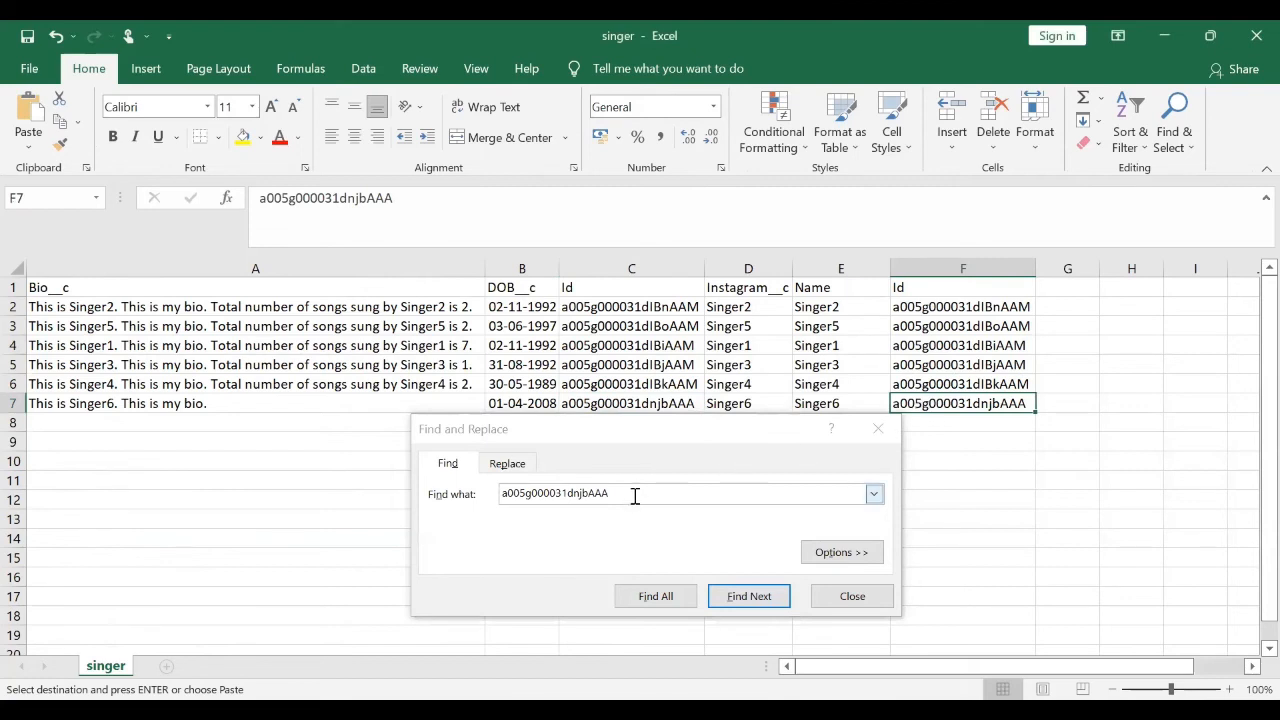
Close the Find and Replace dialog in the singer workbook and switch back to the songs workbook
{"action": "left_click", "coordinate": [440, 510]}
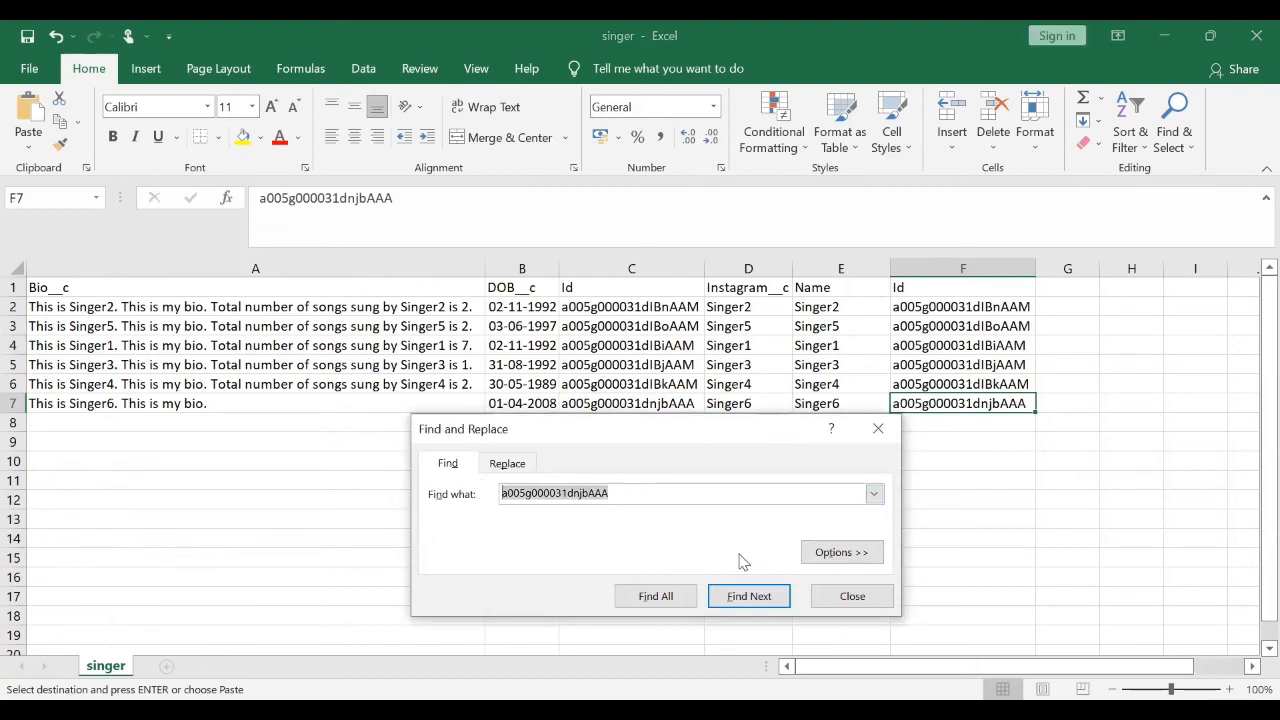
{"action": "left_click", "coordinate": [878, 432]}
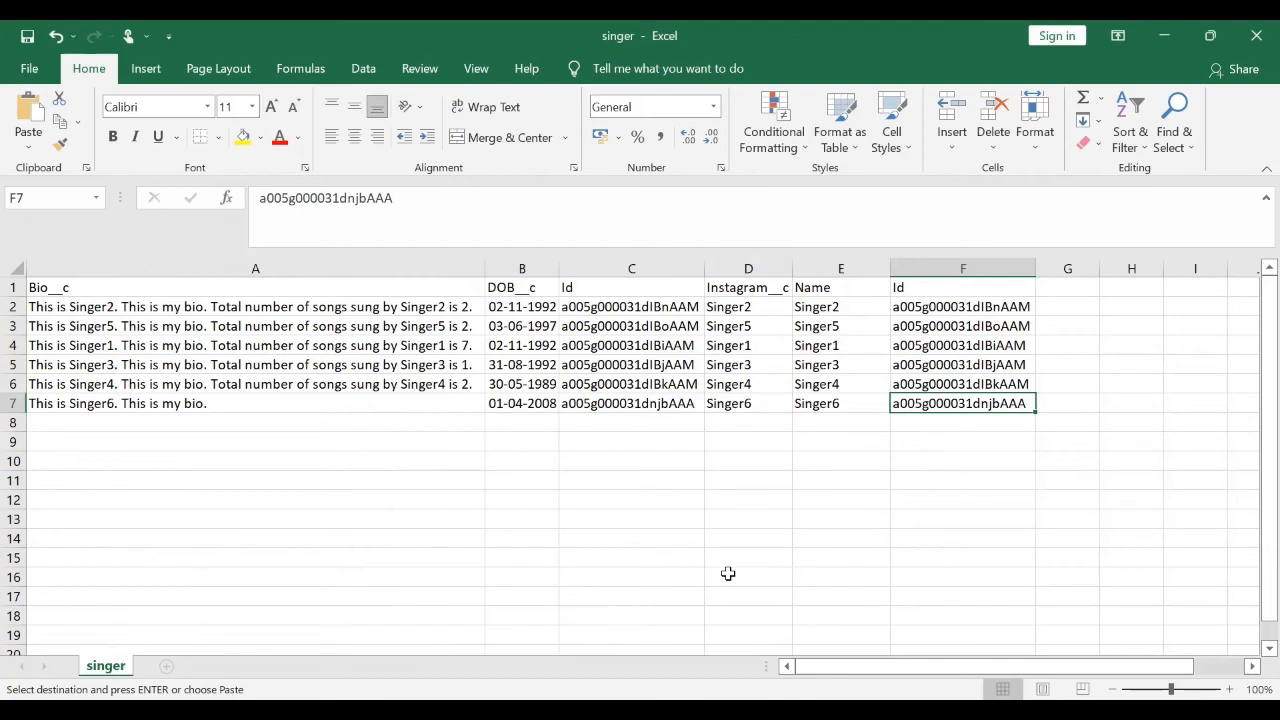
{"action": "key", "text": "alt+Tab"}
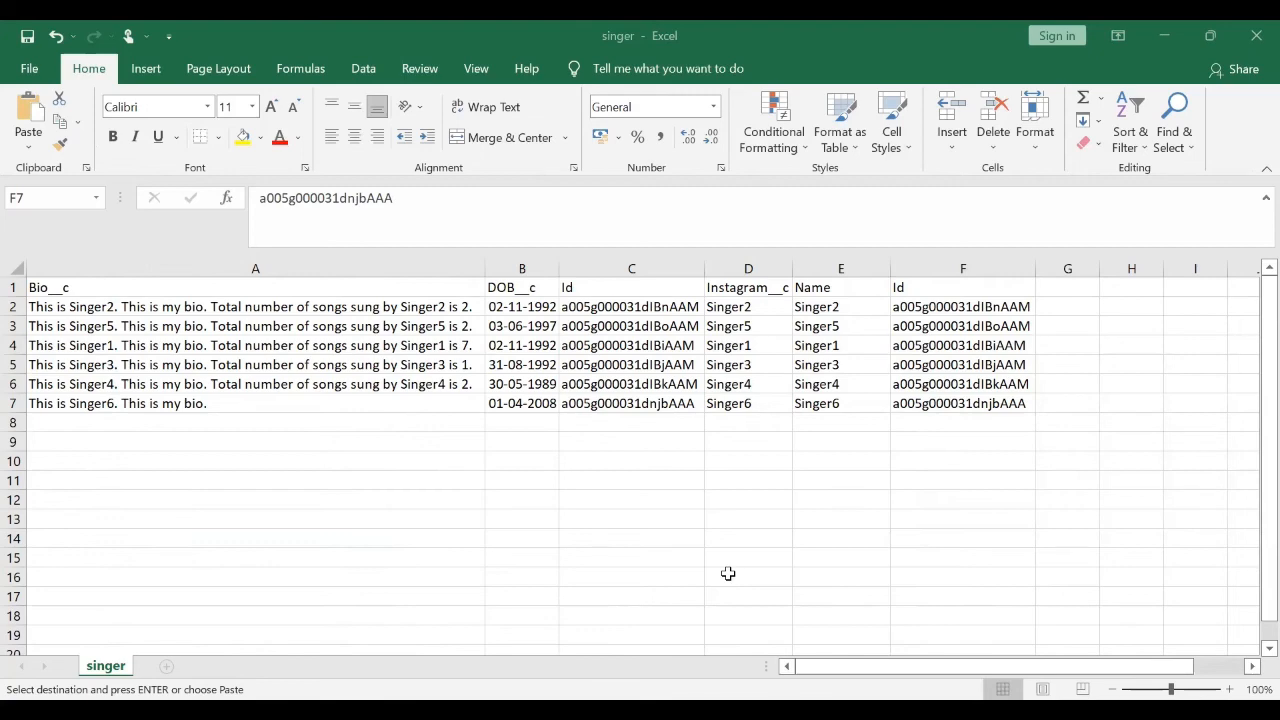
{"action": "key", "text": "alt+Tab"}
Select G2 in the songs sheet and look through the Lookup & Reference functions for VLOOKUP
{"action": "left_click", "coordinate": [812, 306]}
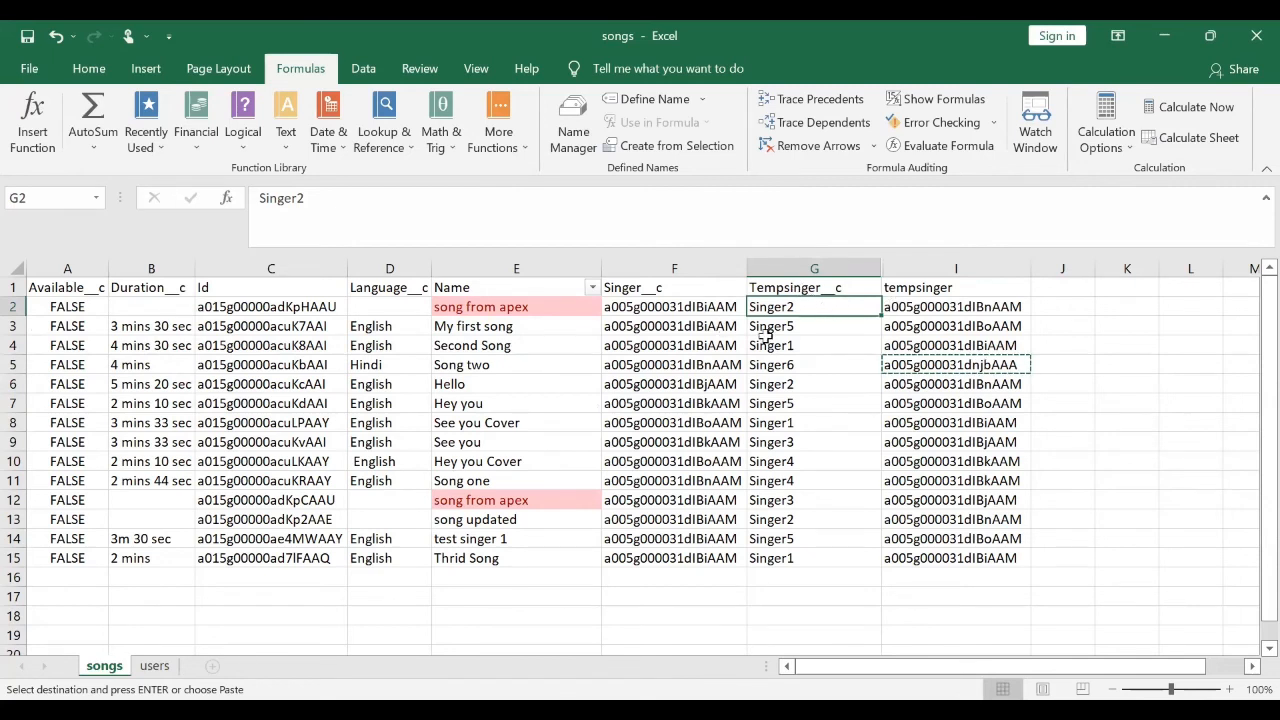
{"action": "left_click", "coordinate": [378, 153]}
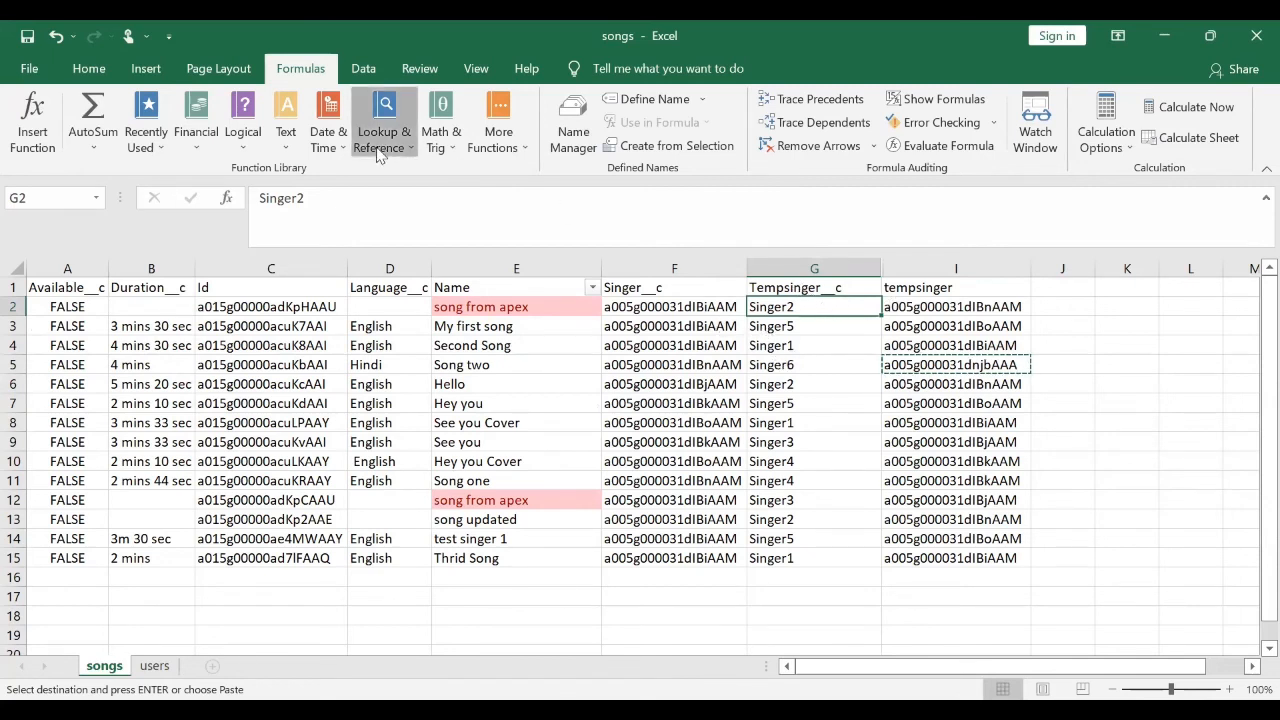
{"action": "scroll", "coordinate": [503, 371], "scroll_direction": "down", "scroll_amount": 1}
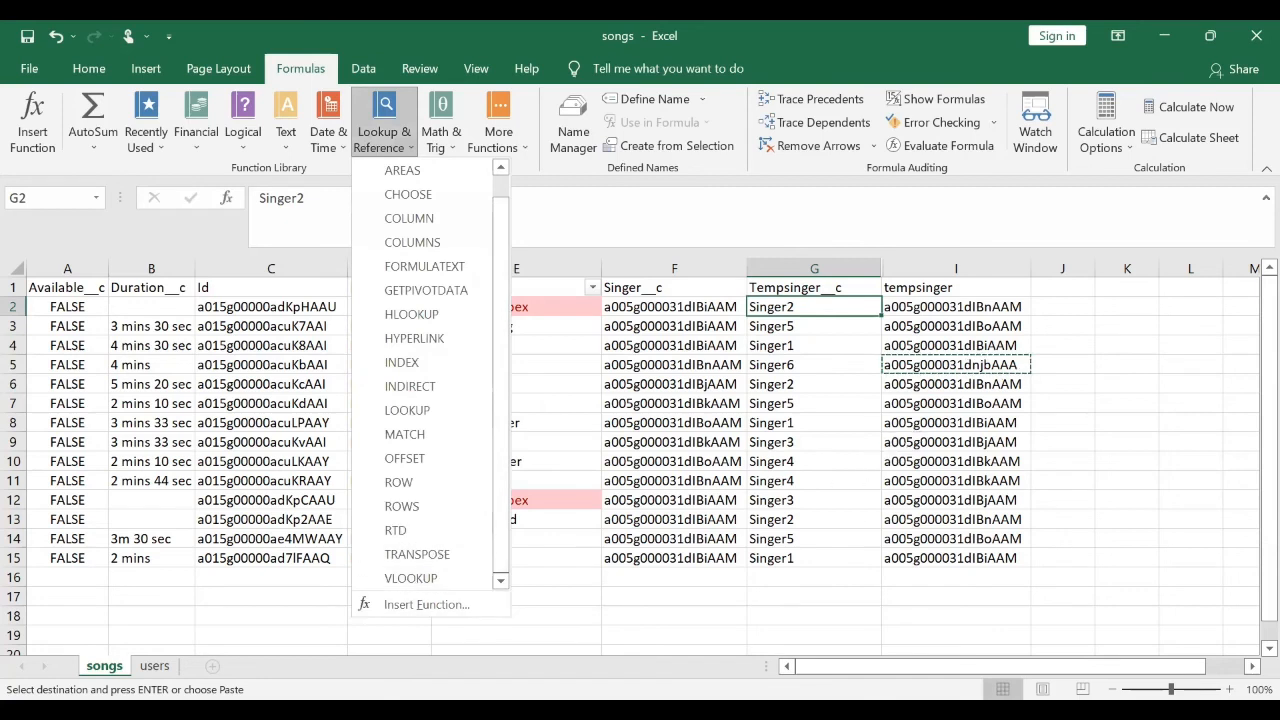
Switch to the PowerPoint slide show, go back to the Vlookup slide and start annotating its syntax with the pen
{"action": "key", "text": "alt+Tab"}
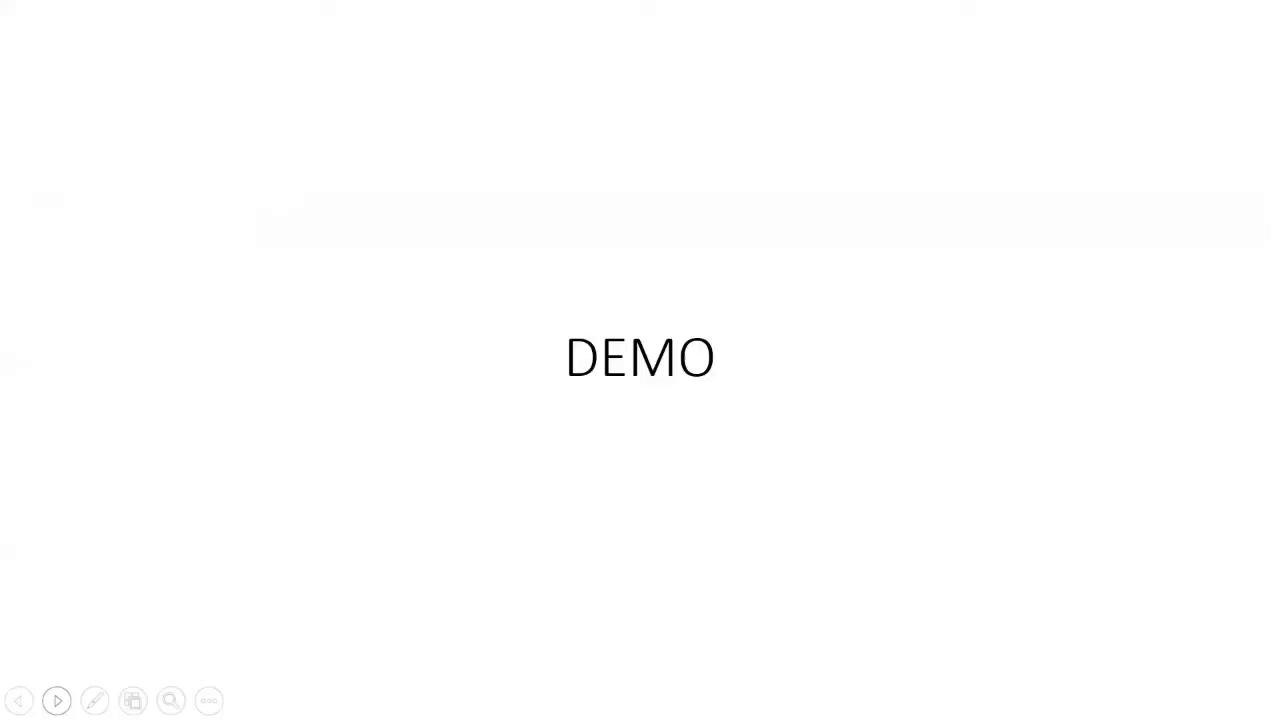
{"action": "left_click", "coordinate": [18, 701]}
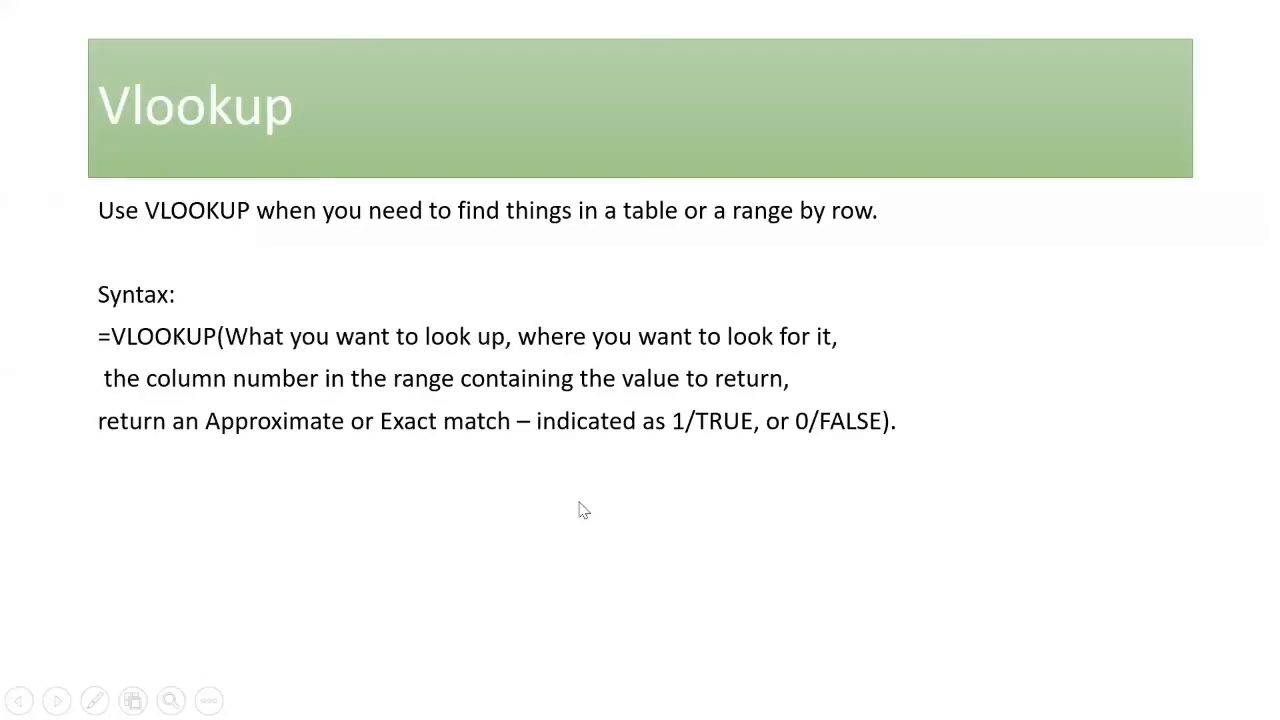
{"action": "key", "text": "ctrl+p"}
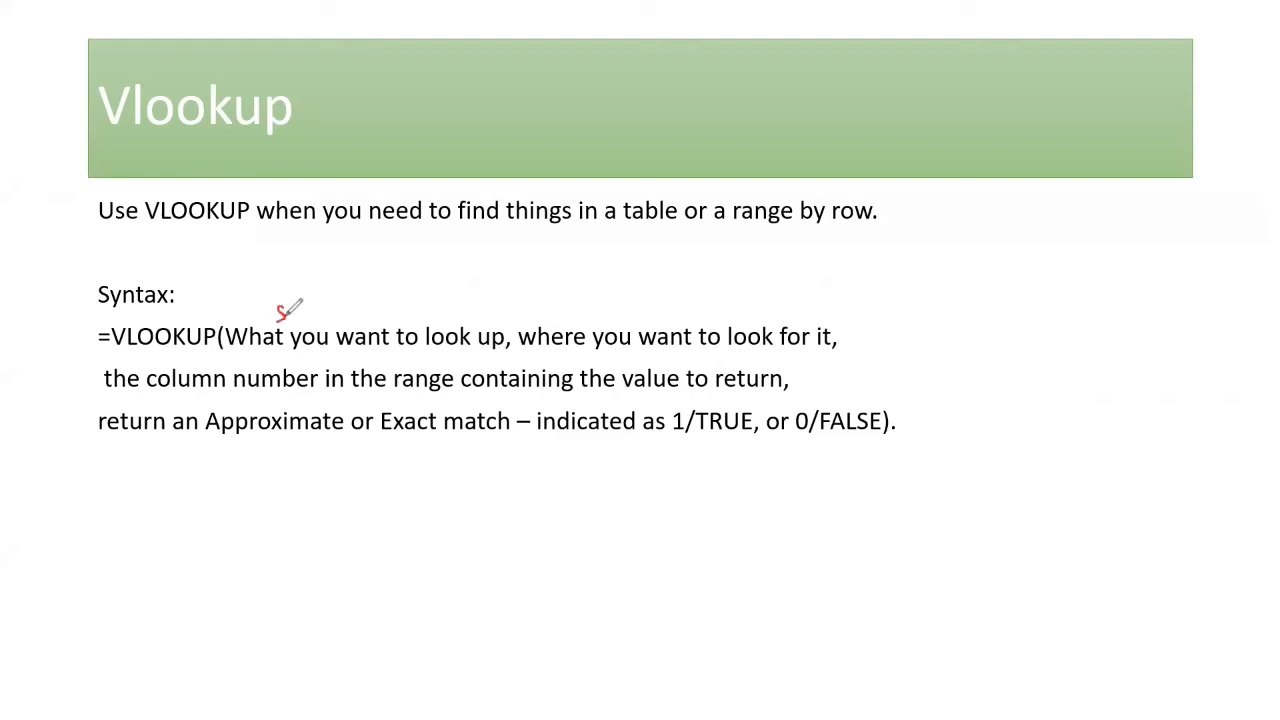